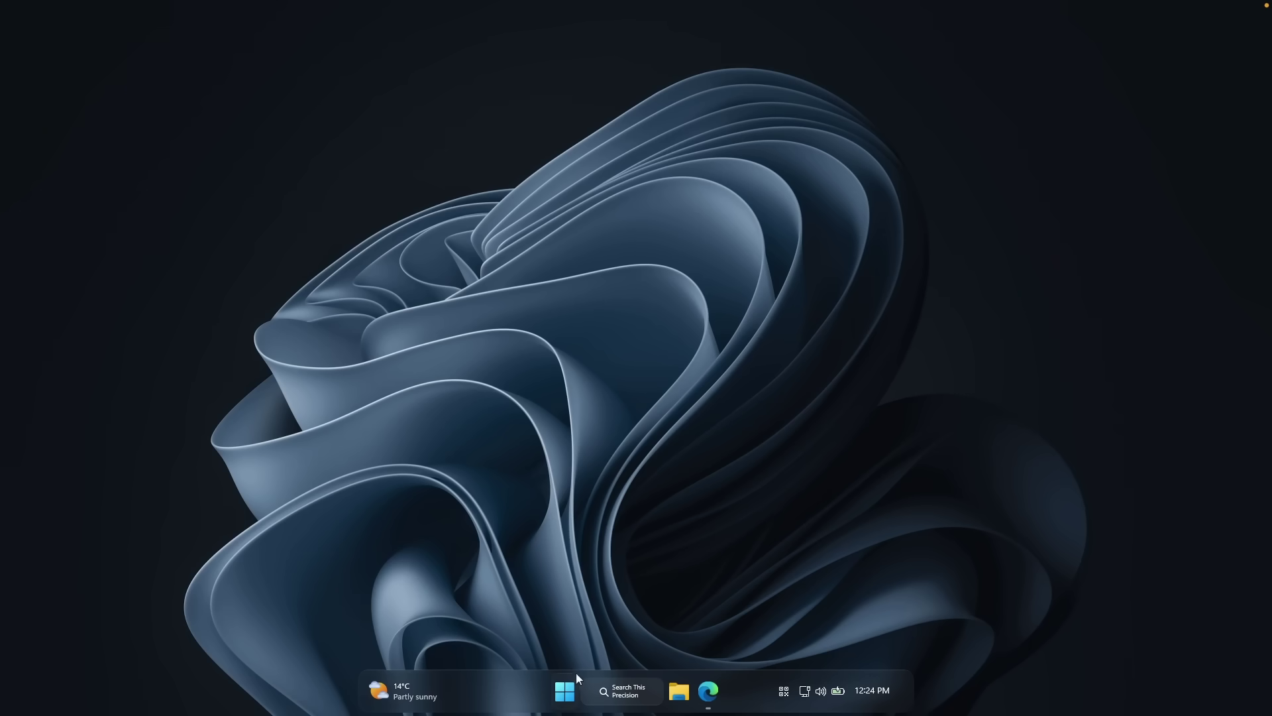
- Preview the customized Start menu and the desktop context menu
click(565, 691)
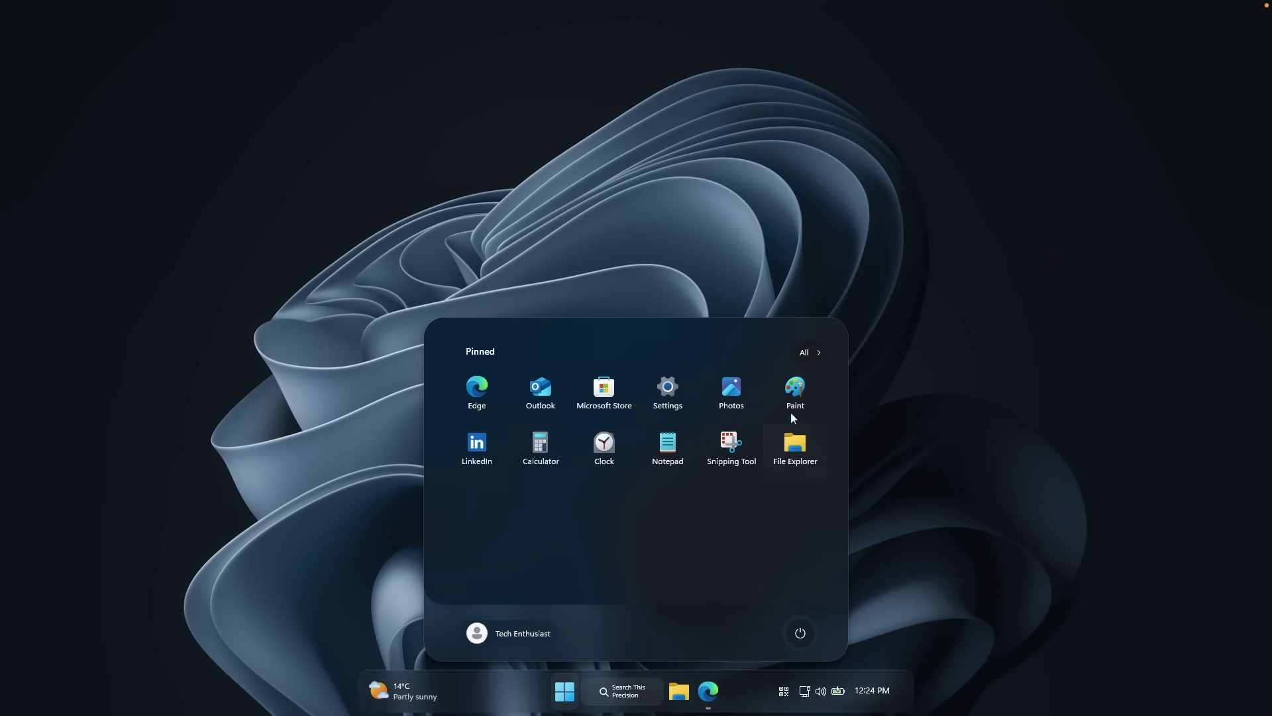
right_click(690, 292)
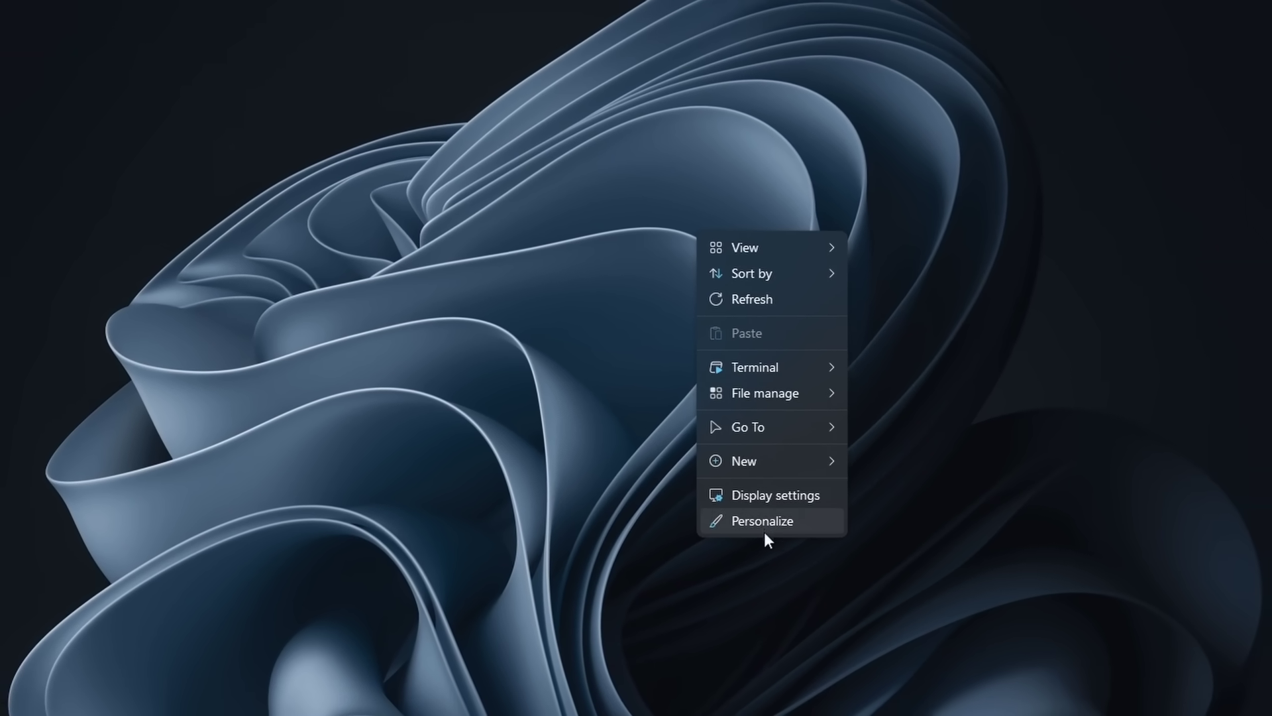
key(Escape)
- Open the Command Palette and launch File Explorer by searching for "exp"
key(super+alt+space)
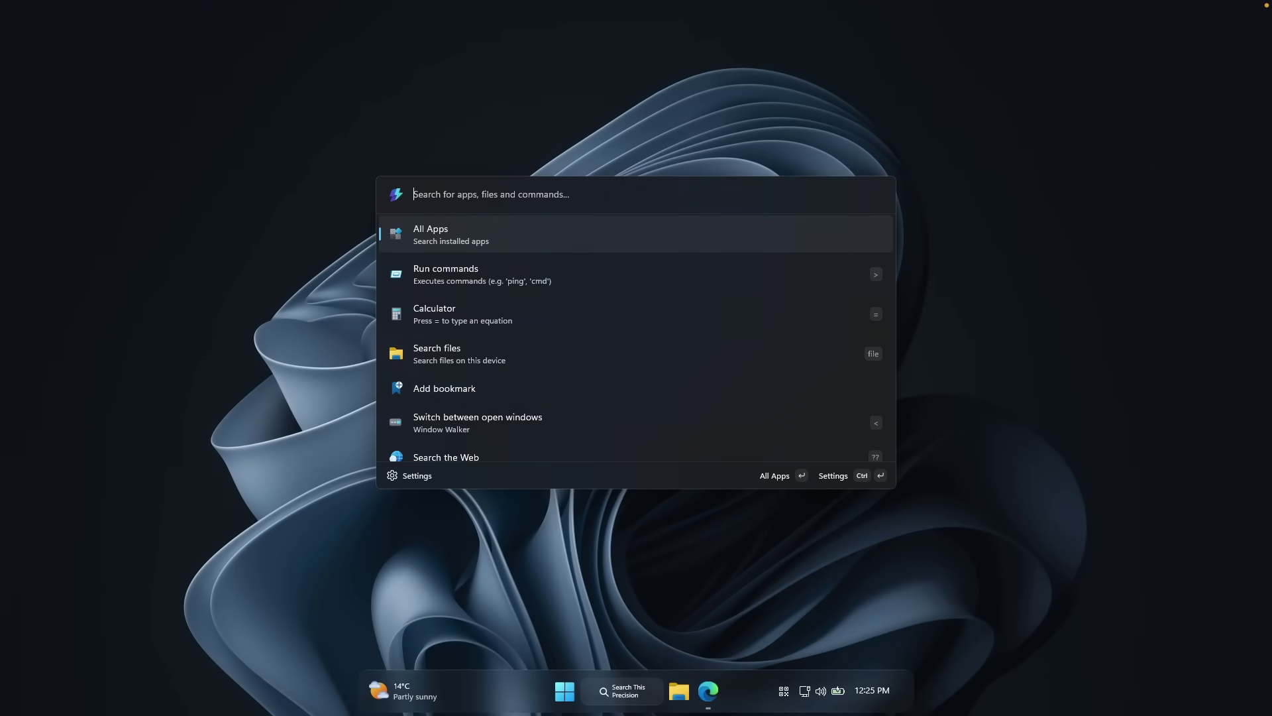
text(exp)
key(Return)
key(ctrl+space)
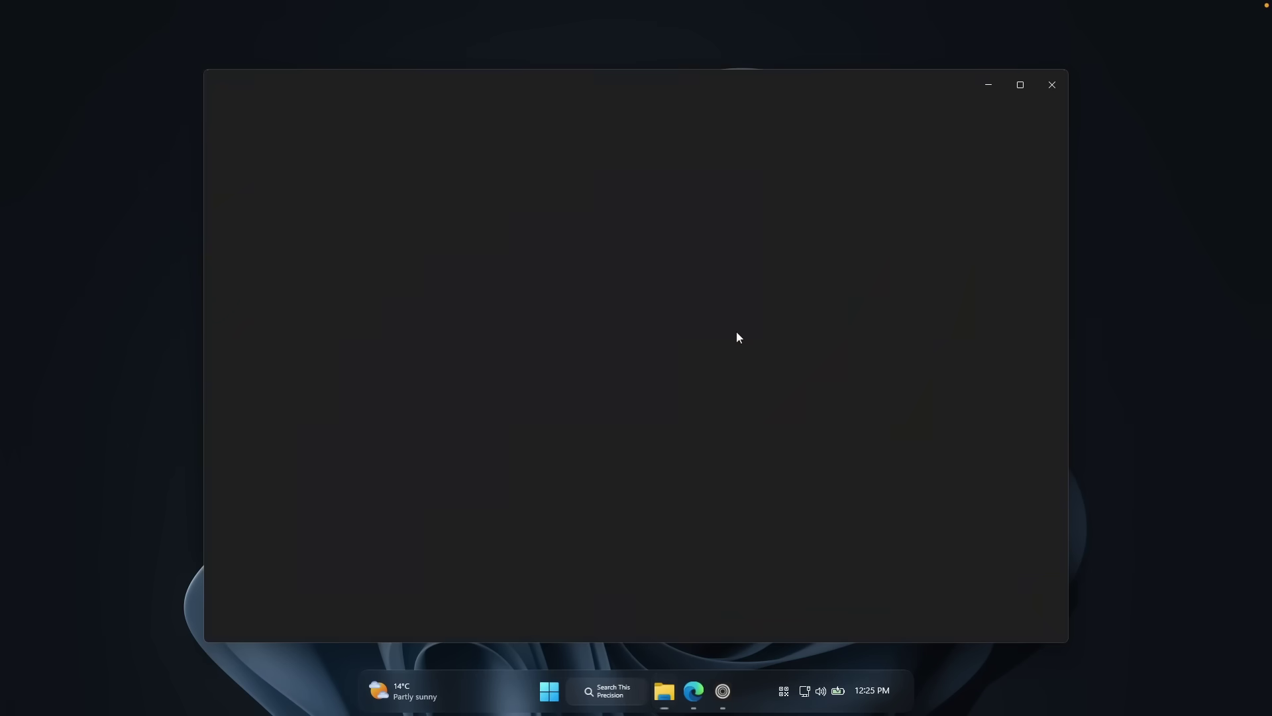
key(Escape)
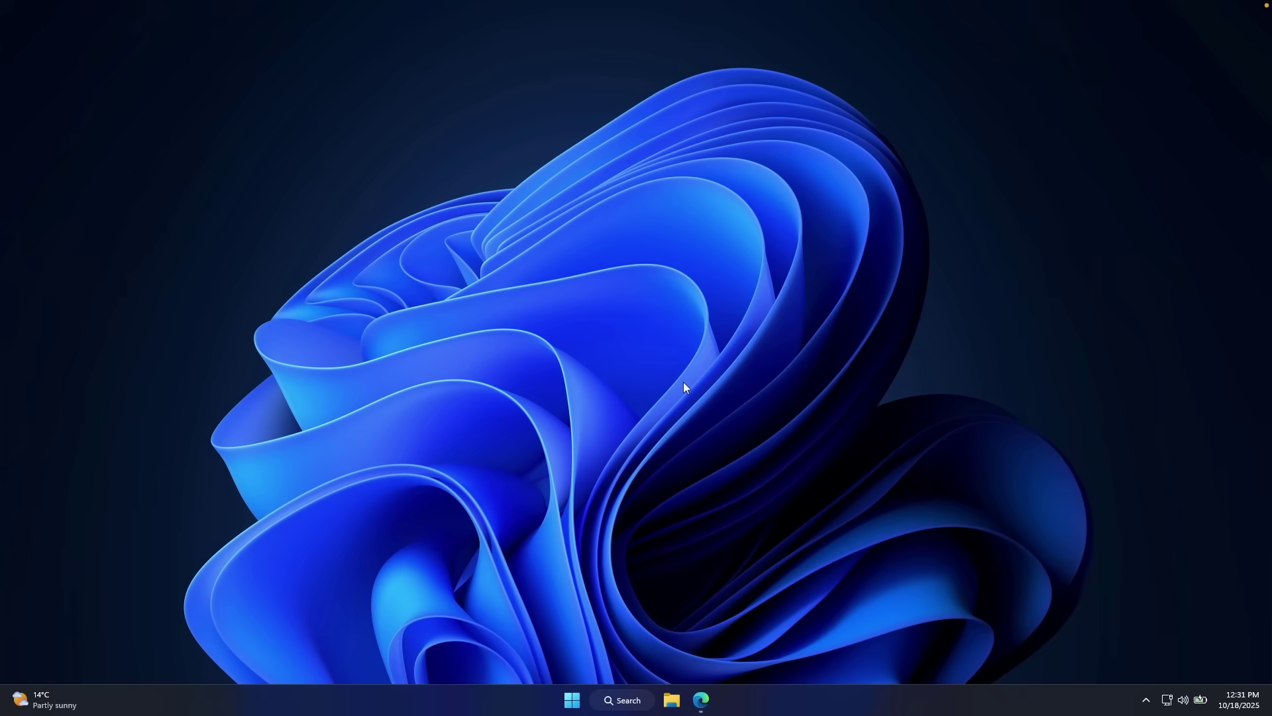
- Examine the default Windows 11 Start menu and the notification and calendar flyout
click(572, 700)
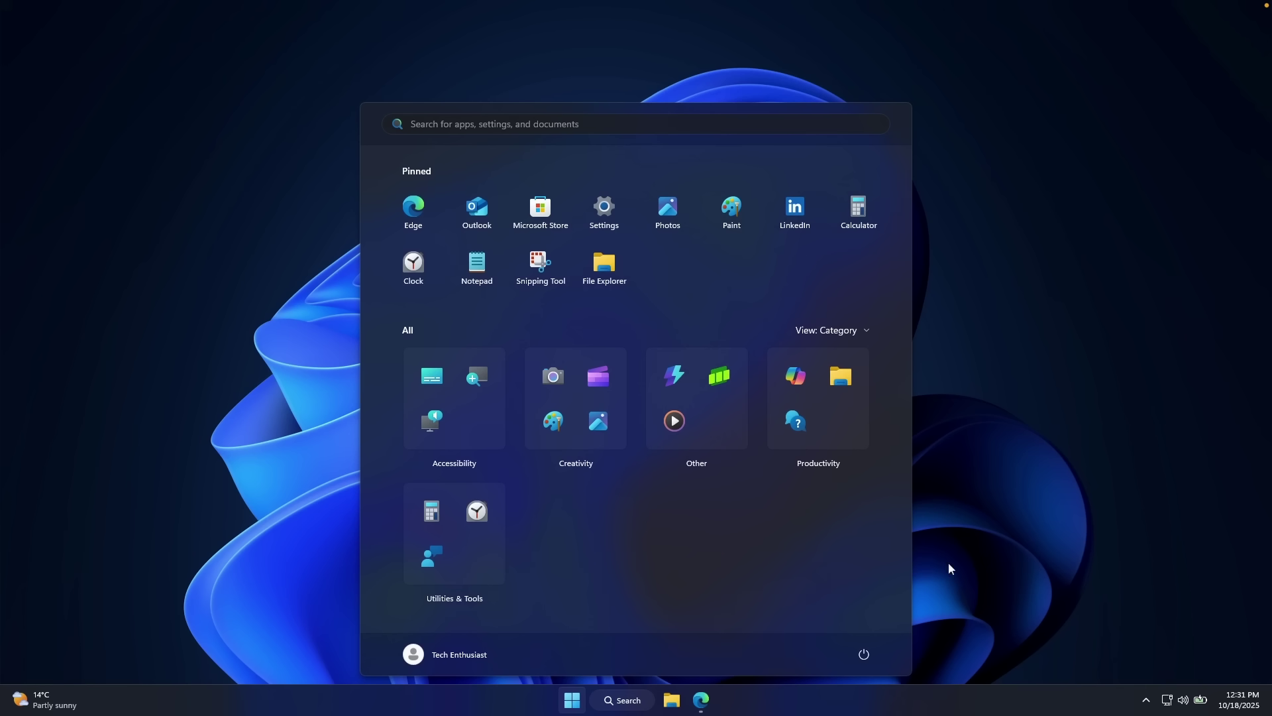
click(1249, 700)
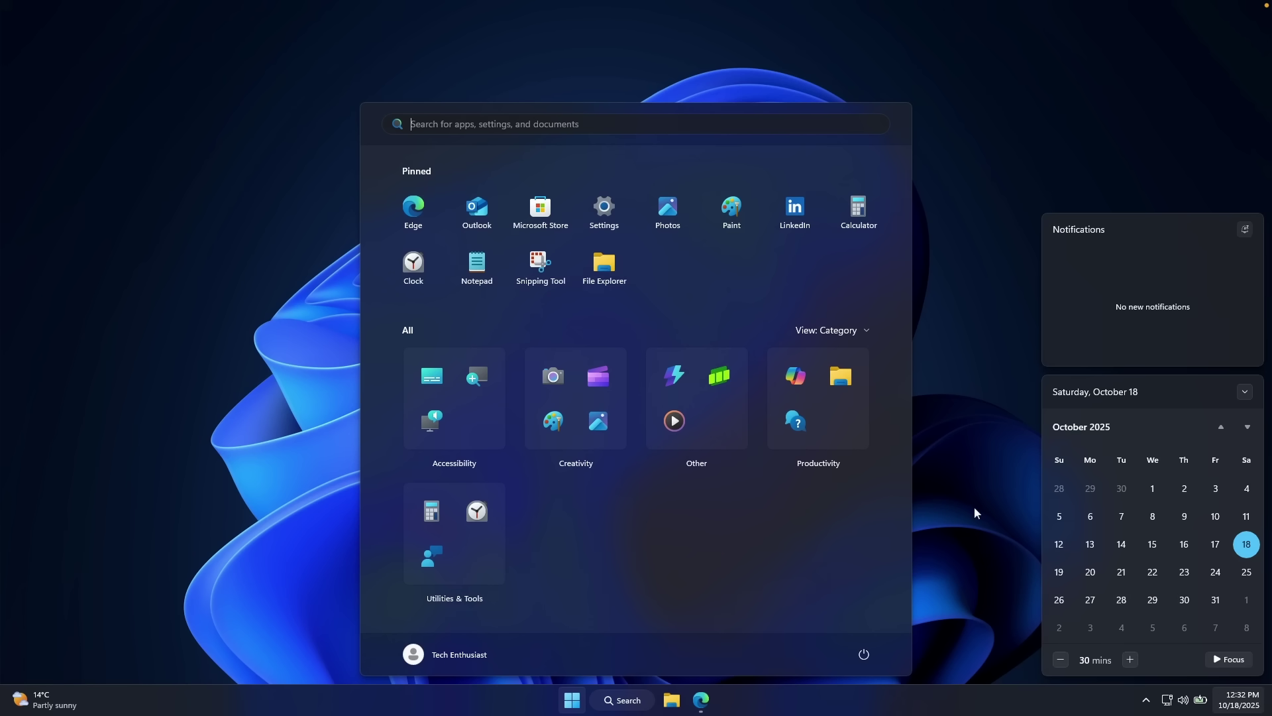
- Switch to the Windhawk website in Edge, then locate the windhawk_setup installer in the Downloads folder and minimize File Explorer
click(713, 698)
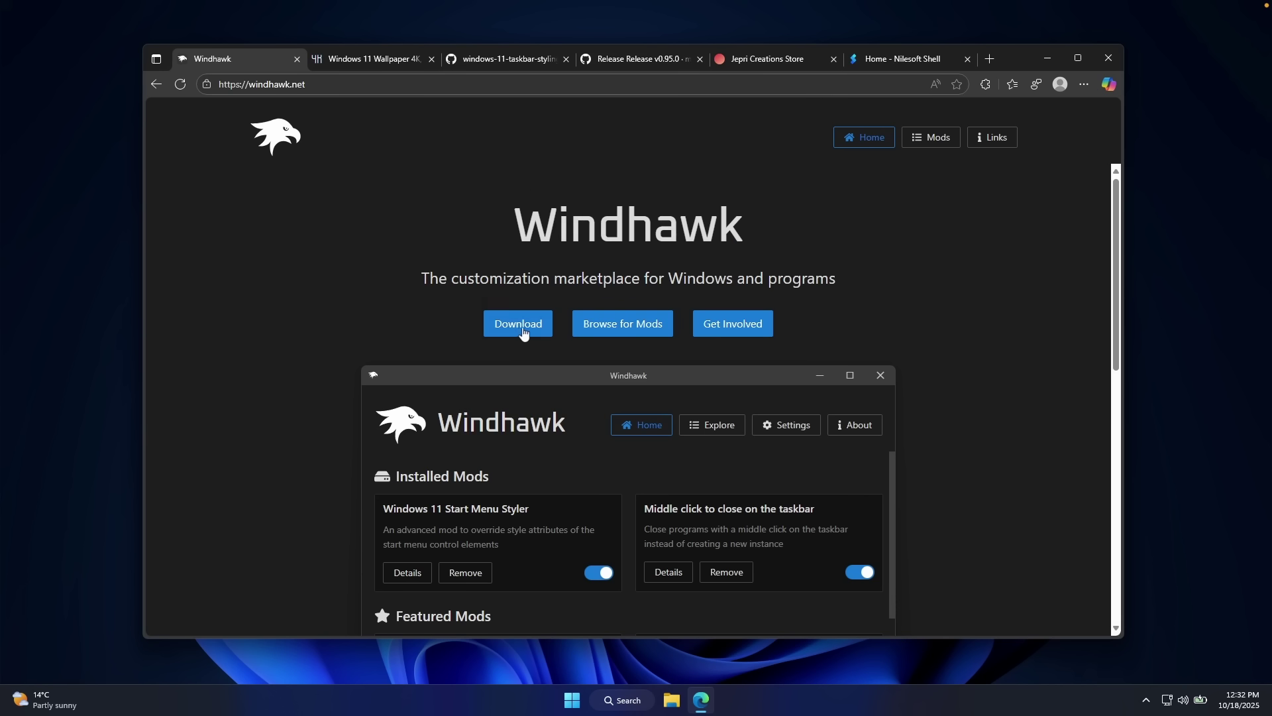
click(669, 692)
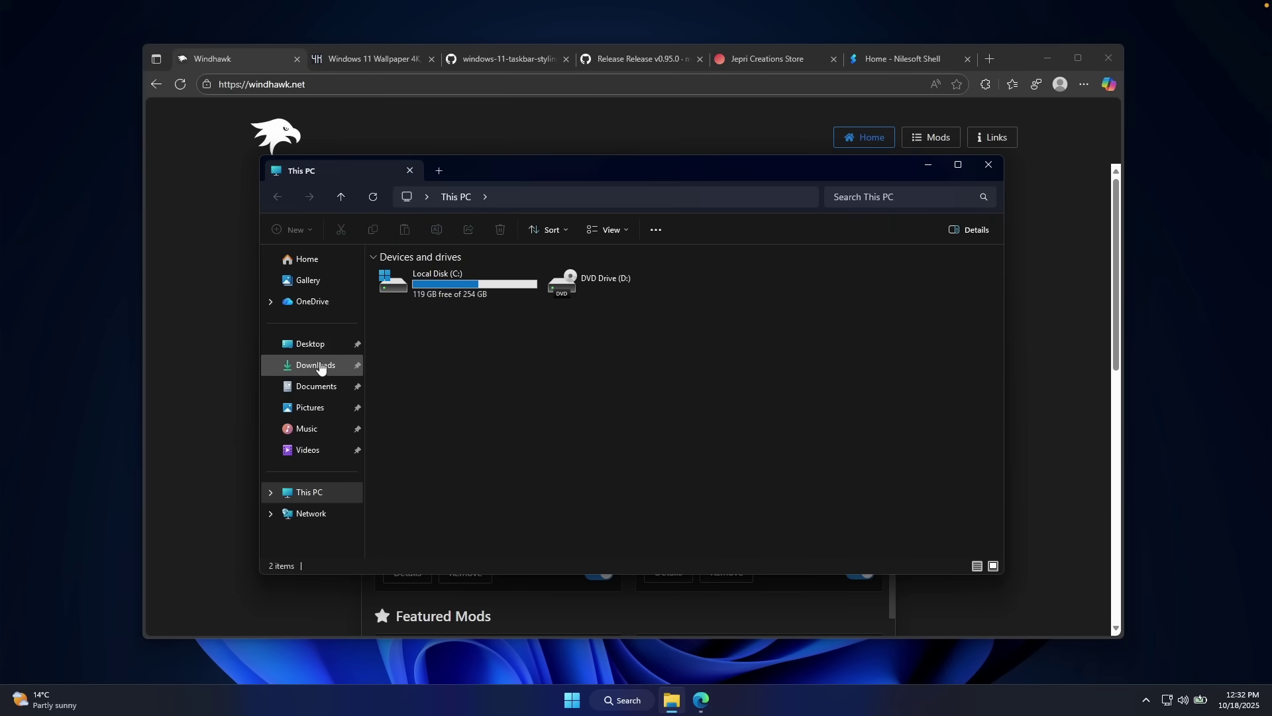
click(320, 366)
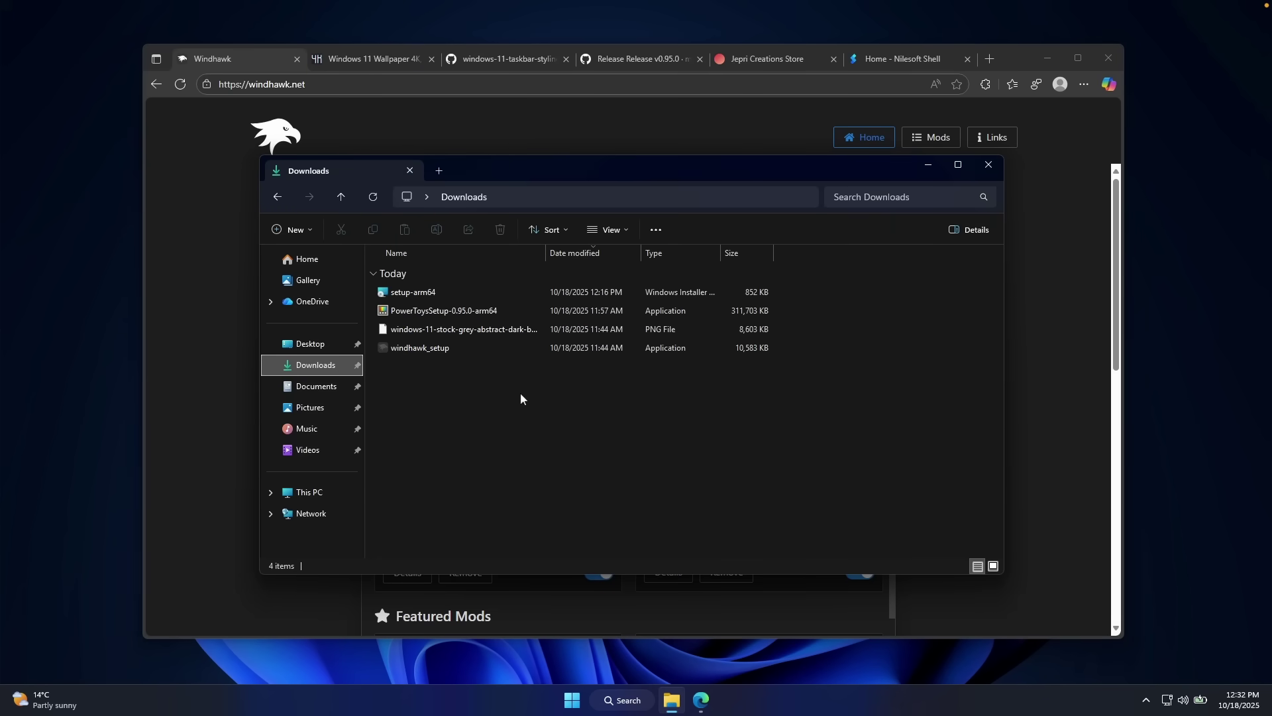
click(462, 348)
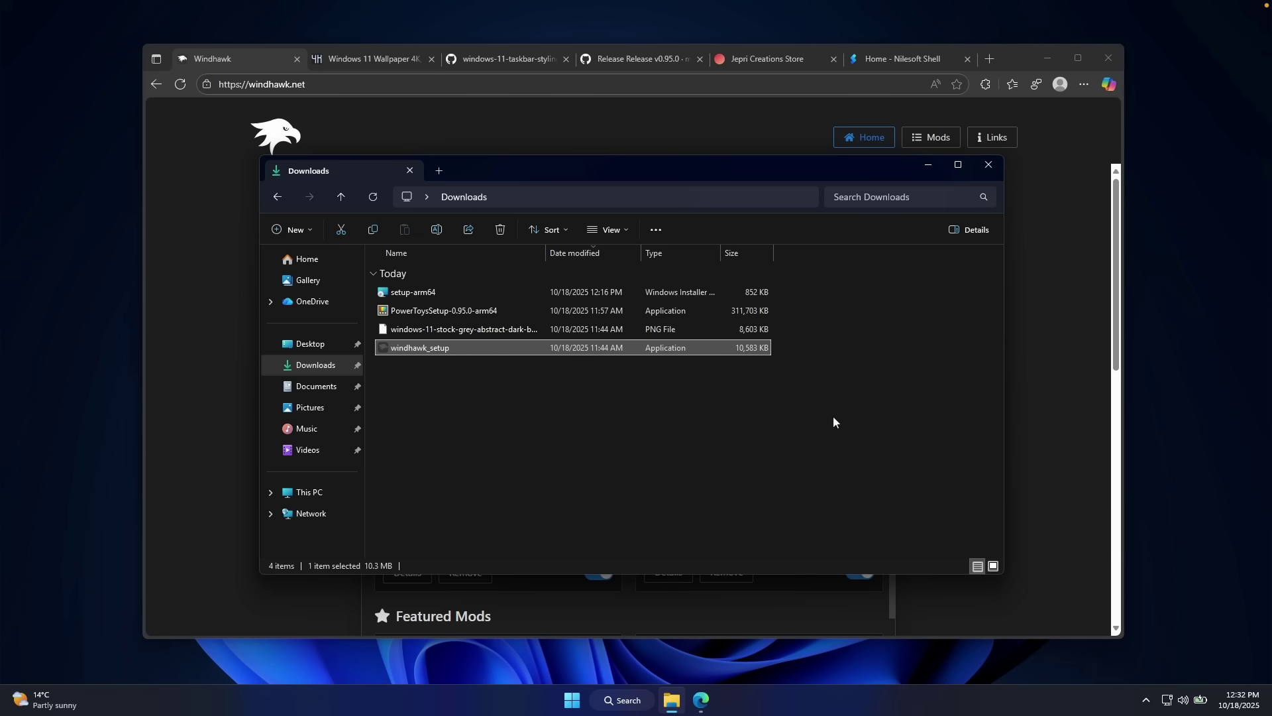
click(925, 169)
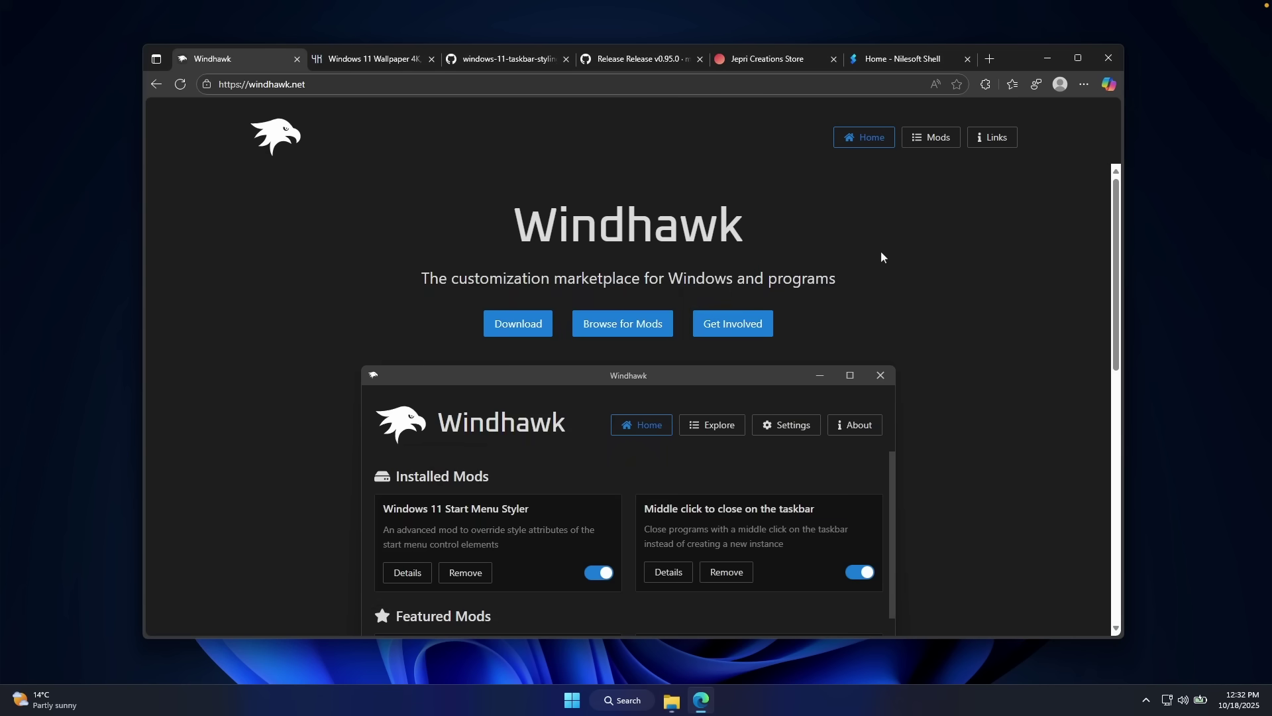
- Search the Start menu for "windhawk" and launch Windhawk
click(572, 700)
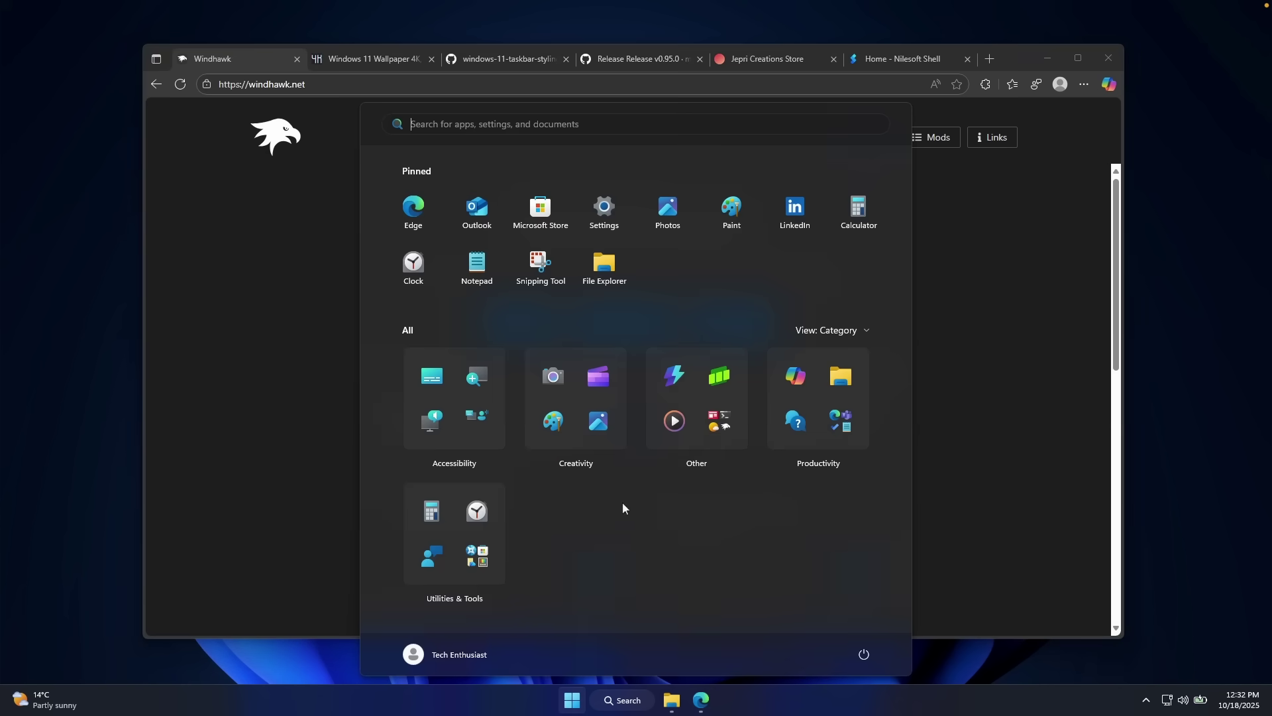
text(windhawk)
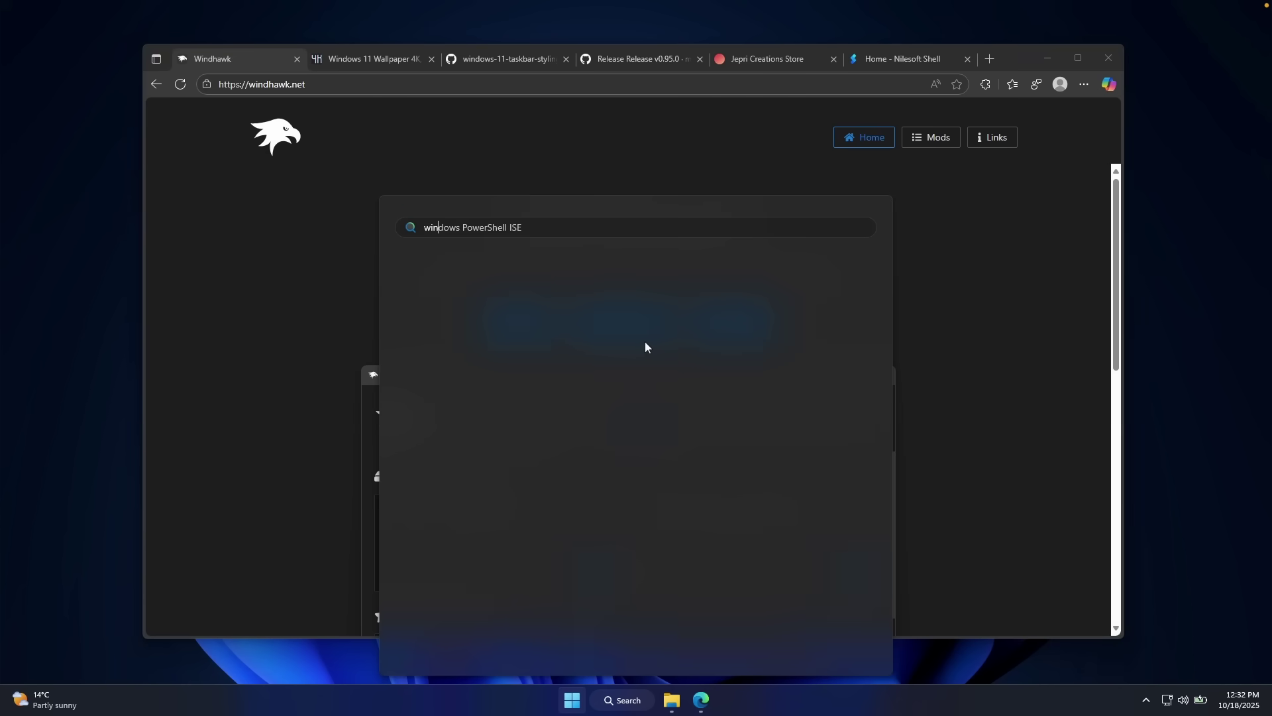
click(470, 332)
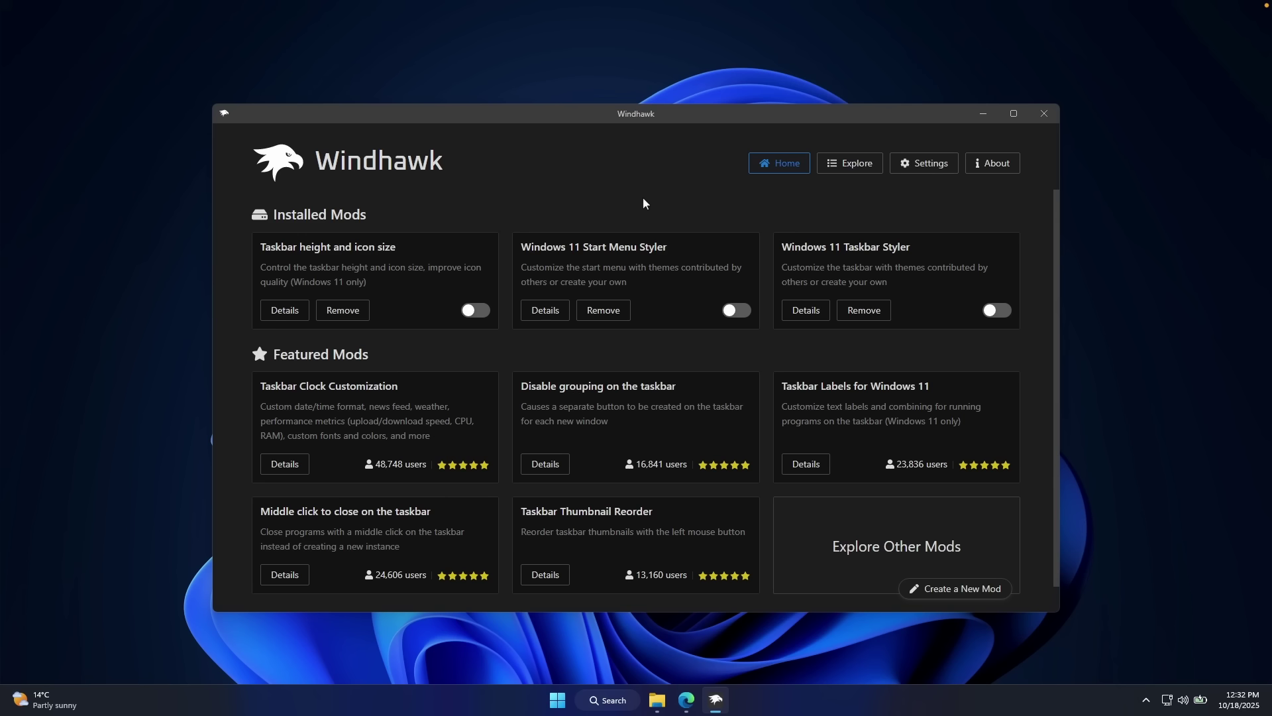
- Open the Windows 11 Start Menu Styler mod's settings from the mod catalog and check the current Start menu layout
click(851, 163)
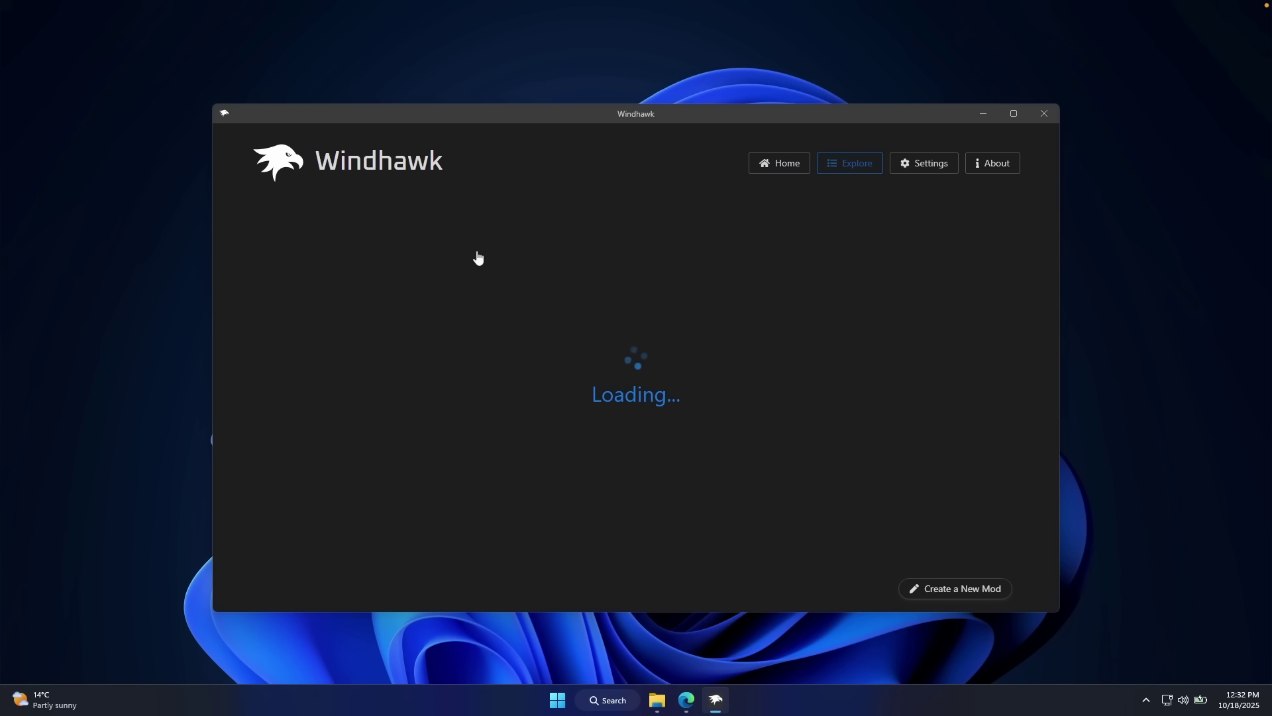
click(449, 210)
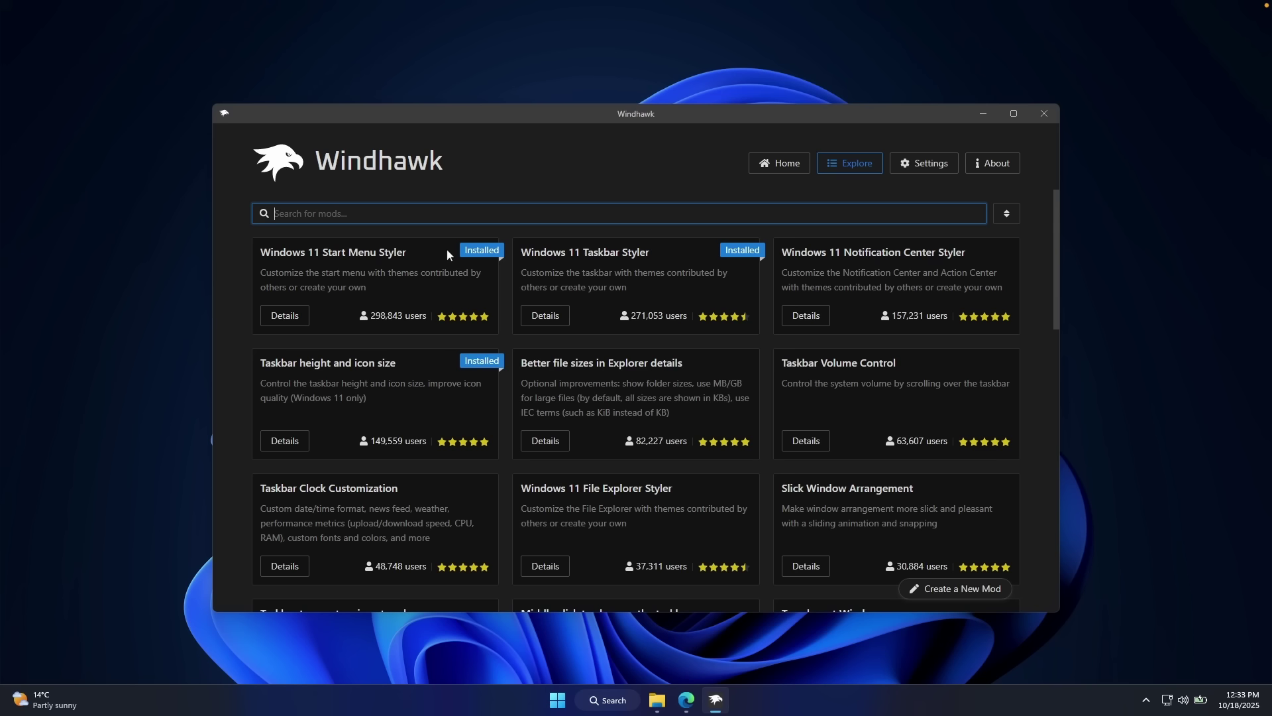
click(302, 319)
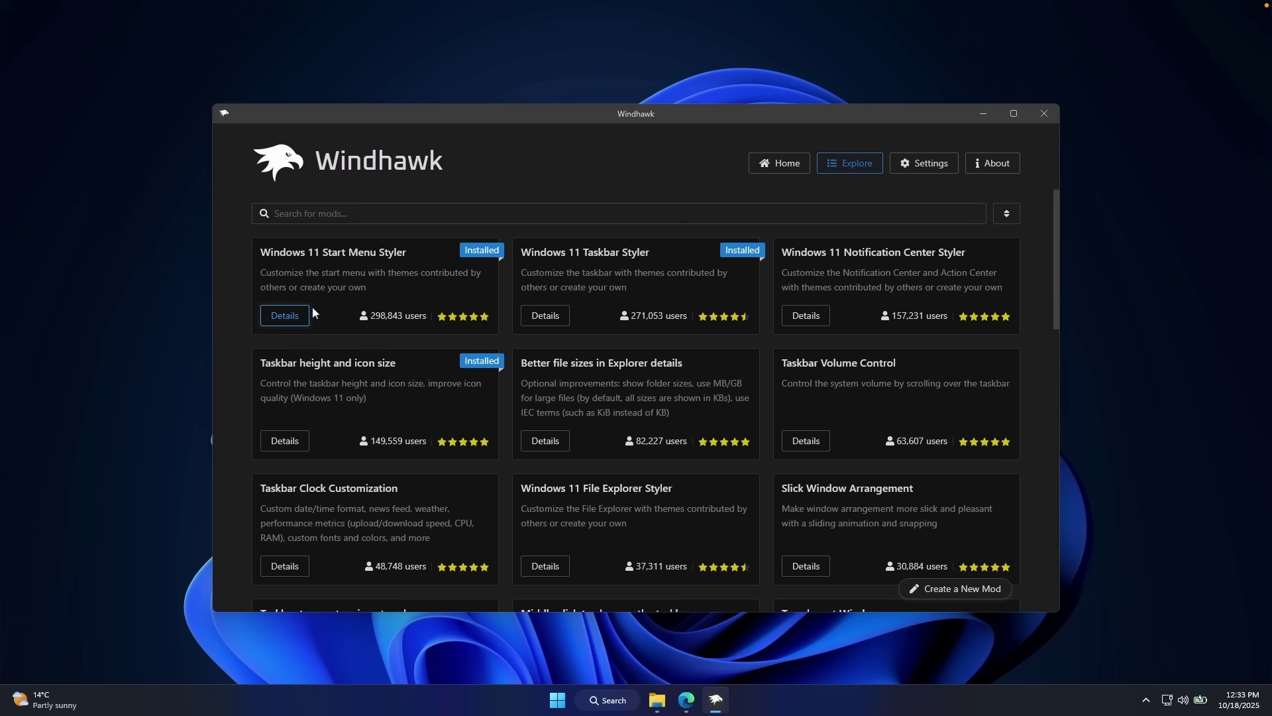
click(304, 316)
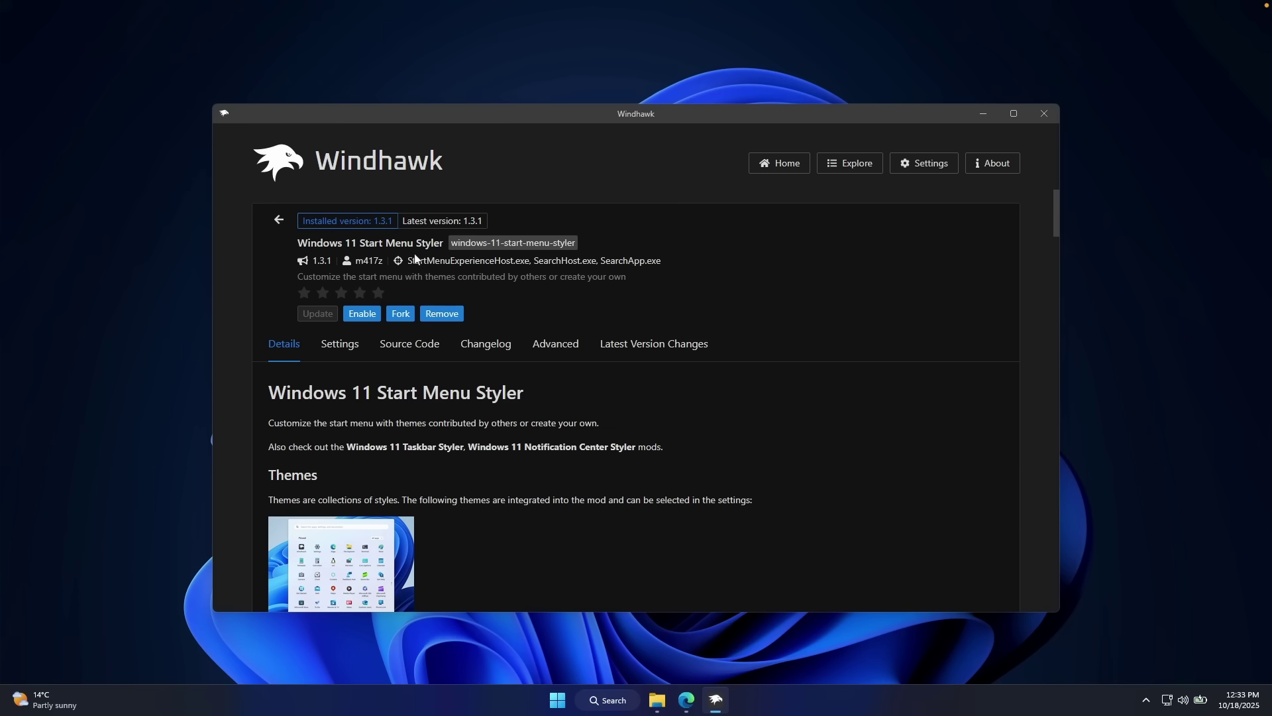
click(340, 349)
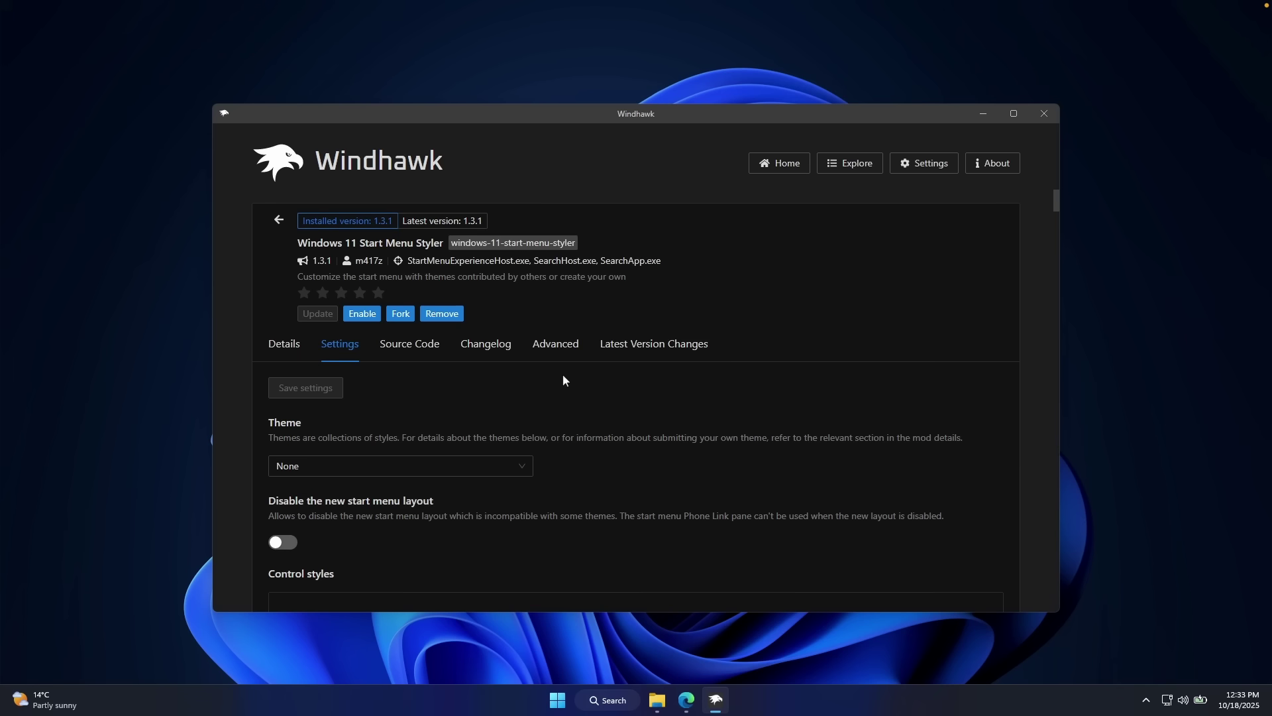
key(super)
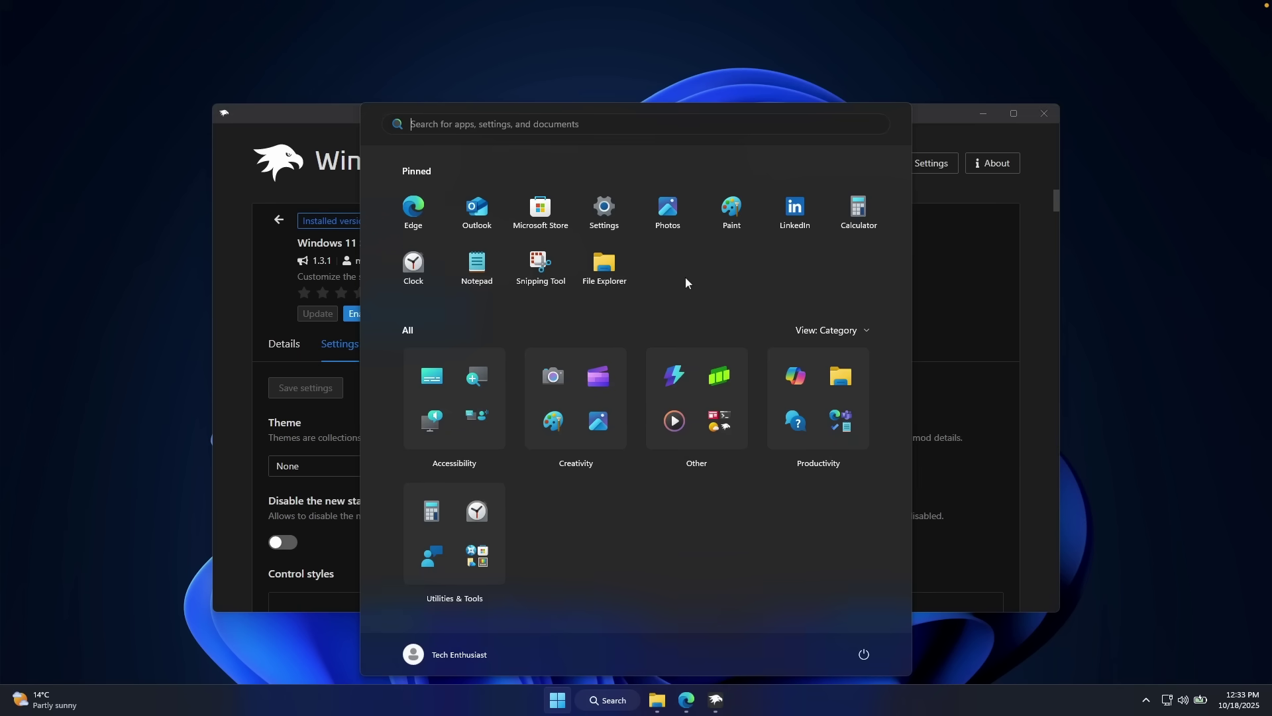
click(315, 129)
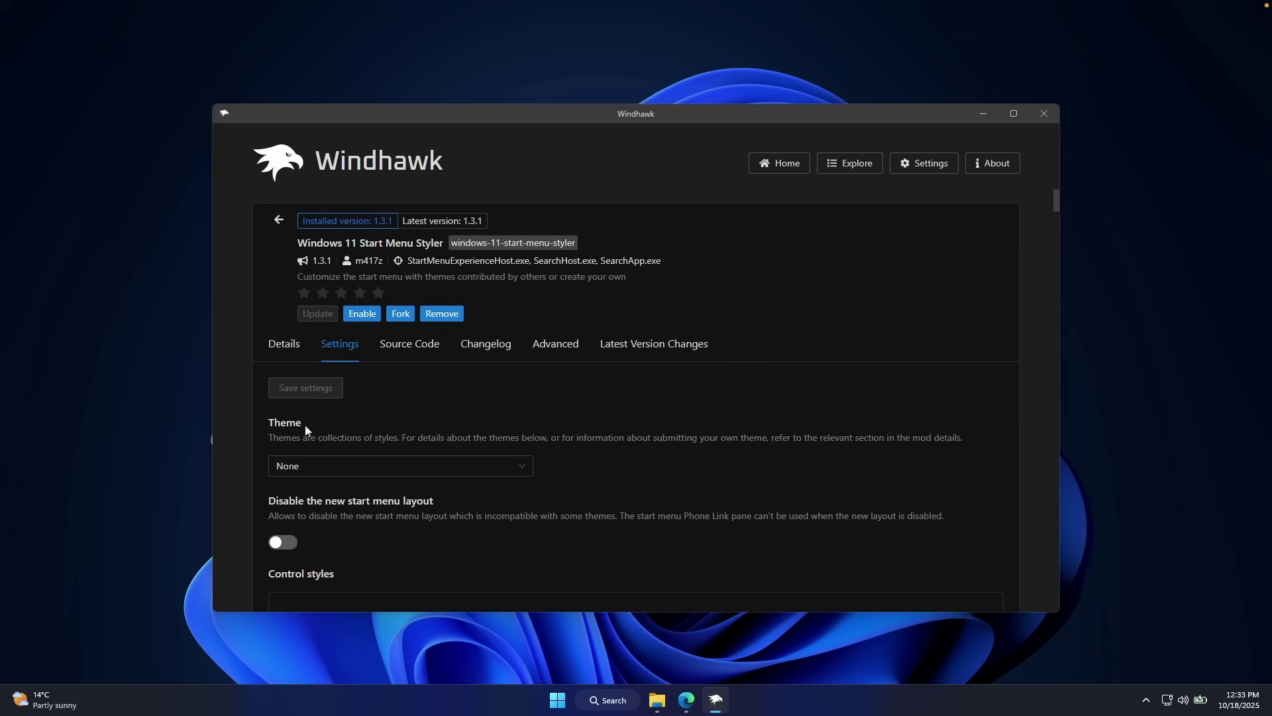
- Set the Start Menu Styler theme to Down Aero, enable "Disable the new start menu layout", and save the settings
click(341, 468)
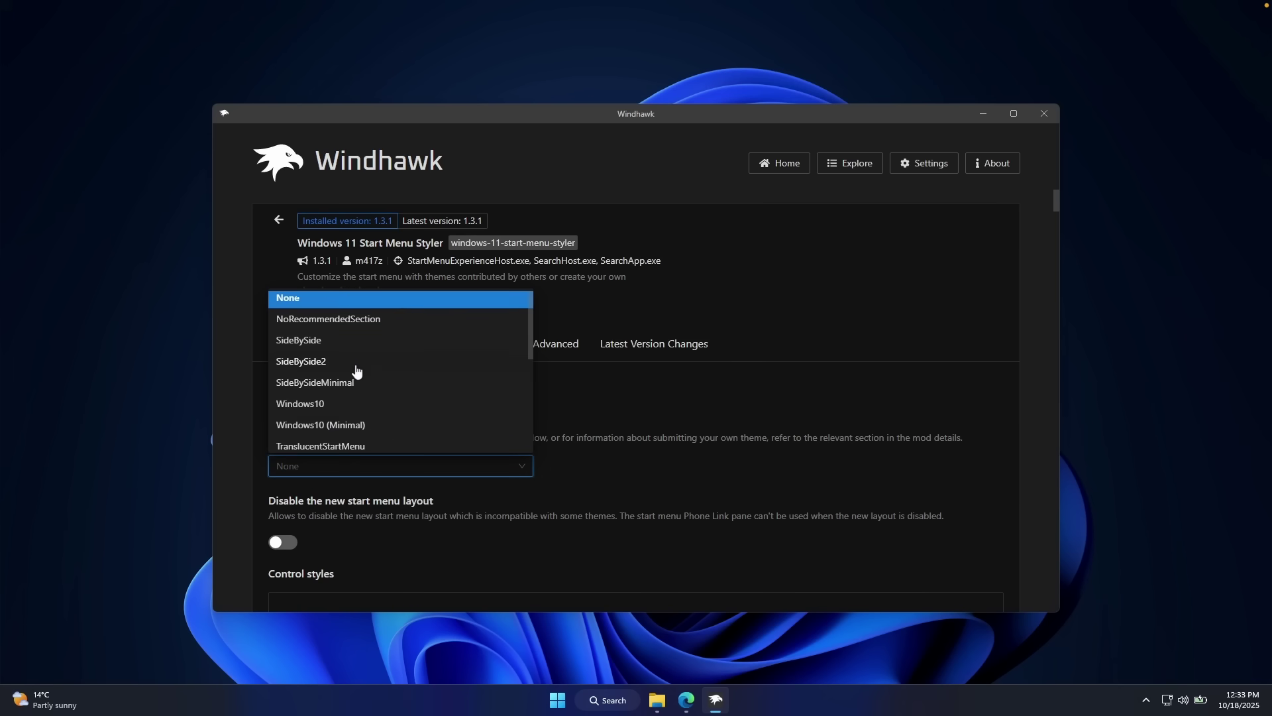
scroll(356, 371, down, 5)
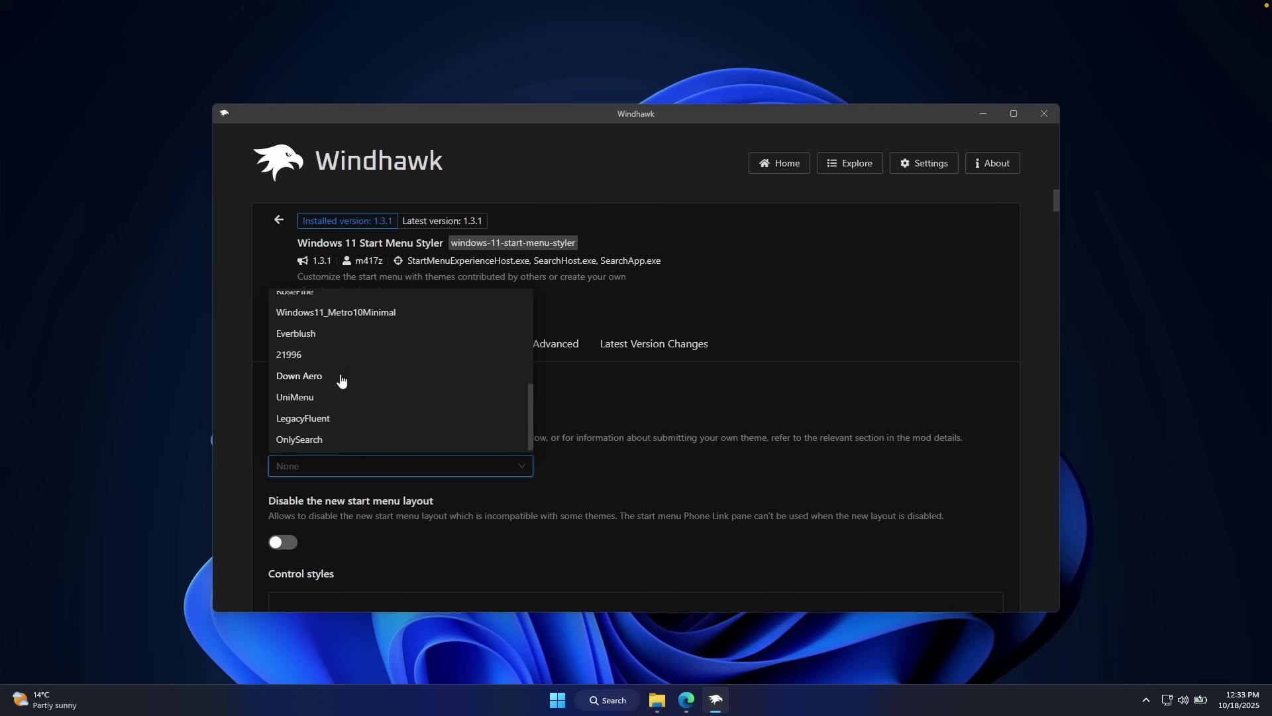
click(341, 380)
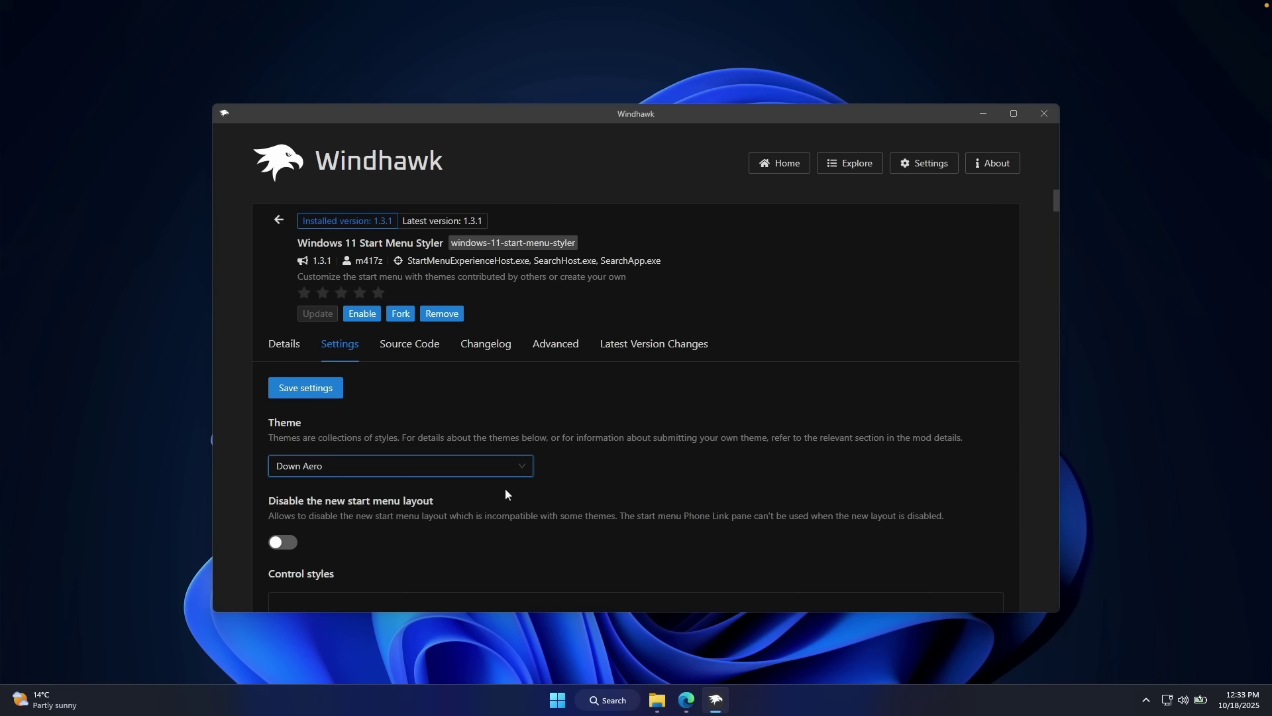
click(290, 545)
click(326, 396)
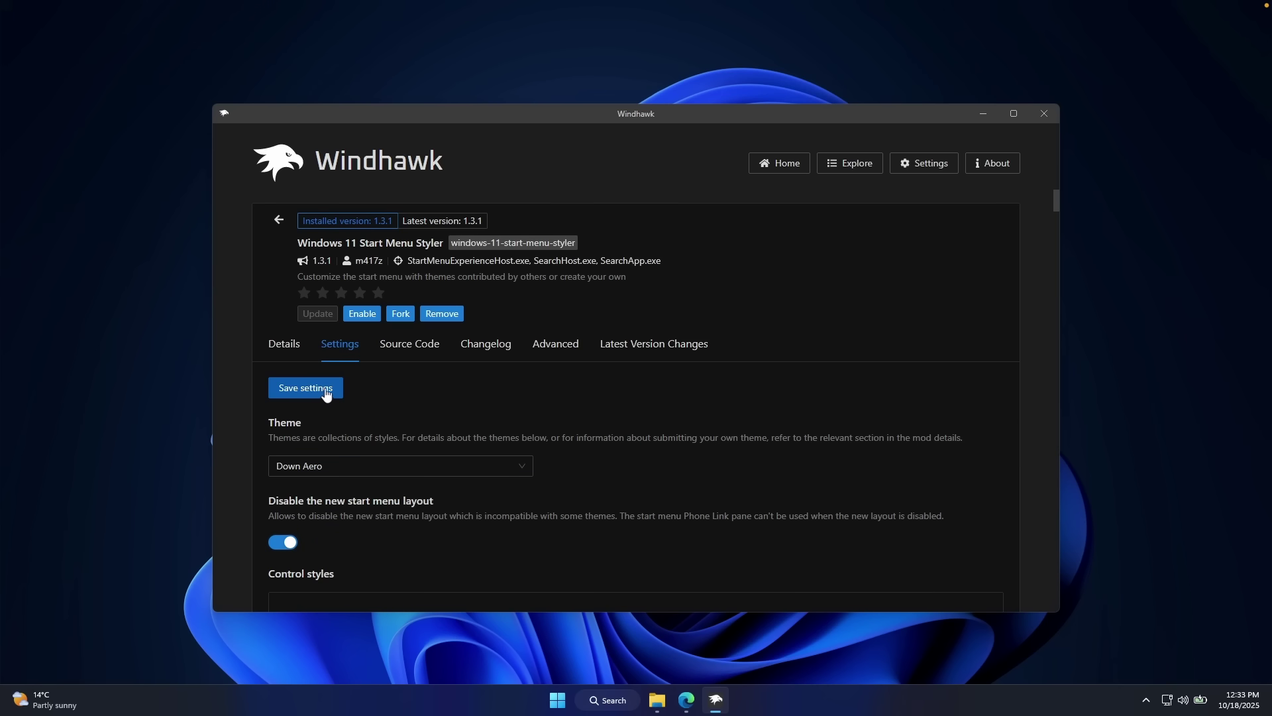
click(290, 348)
- Show the desktop and examine the restyled Start menu, including its account and power options
key(super+d)
key(super)
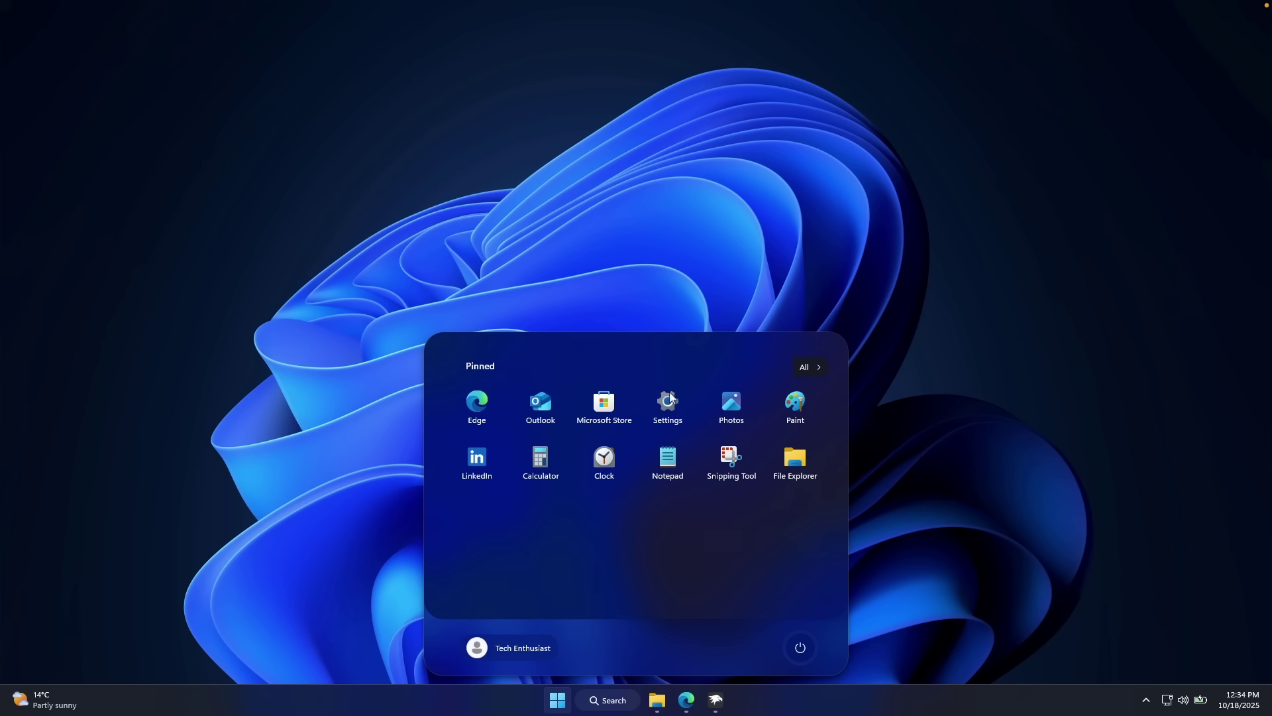
click(540, 649)
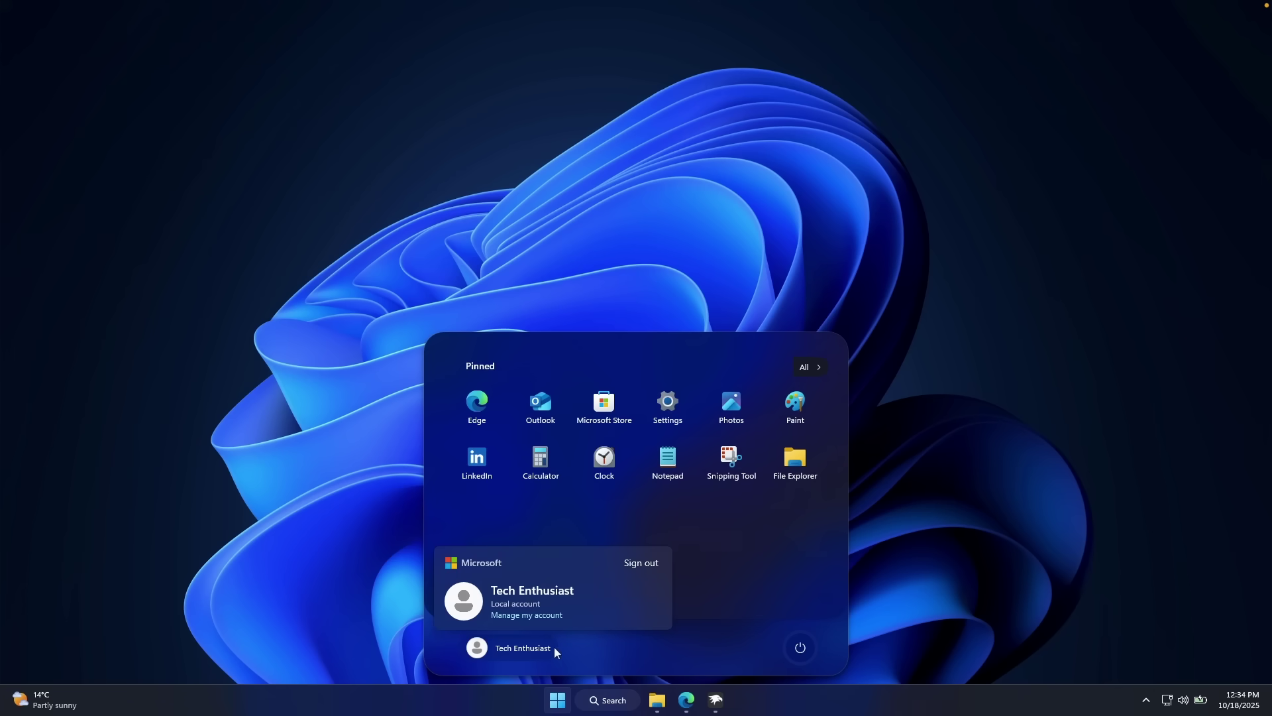
click(746, 540)
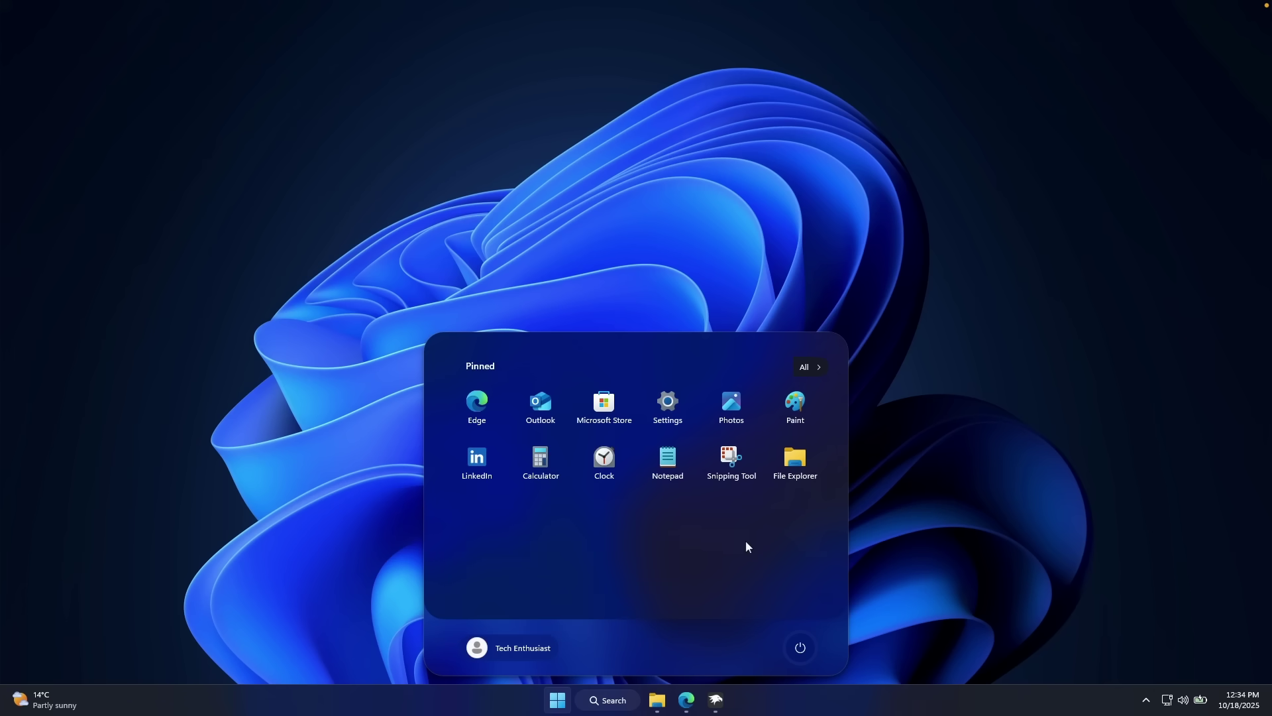
click(801, 648)
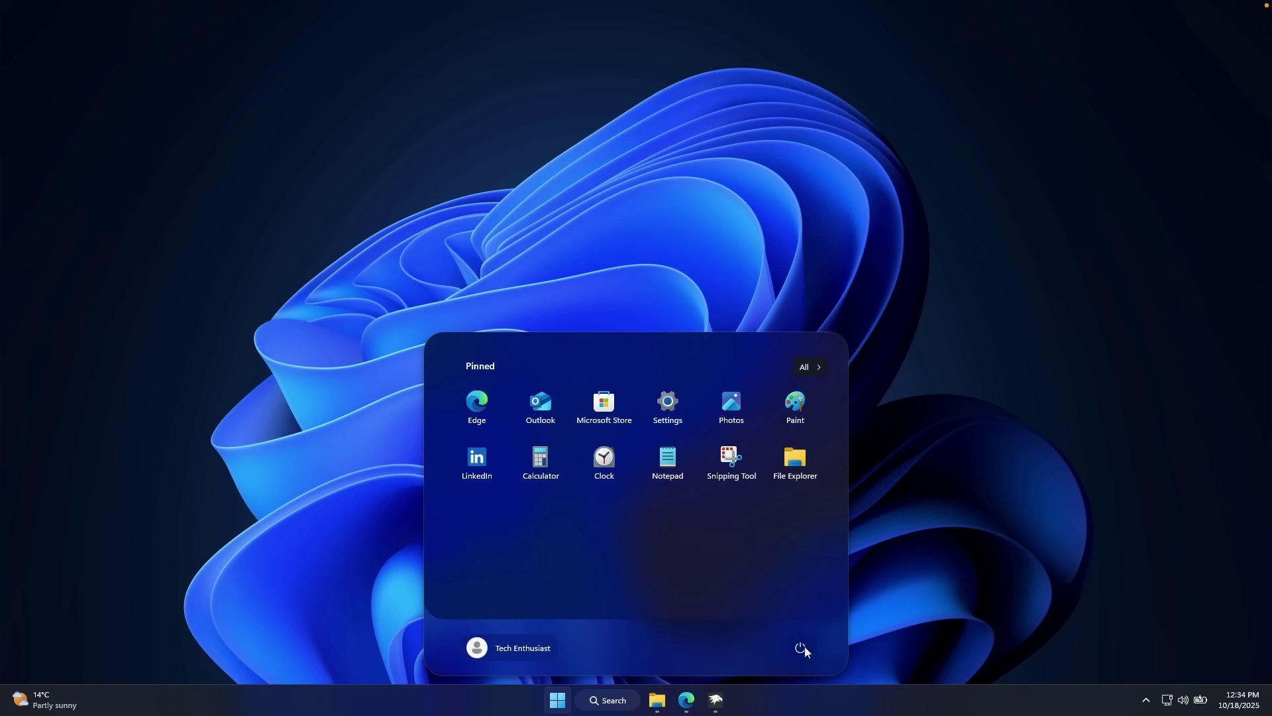
click(692, 476)
- Browse the full app list in the restyled Start menu, return to the pinned apps and close the menu
click(810, 367)
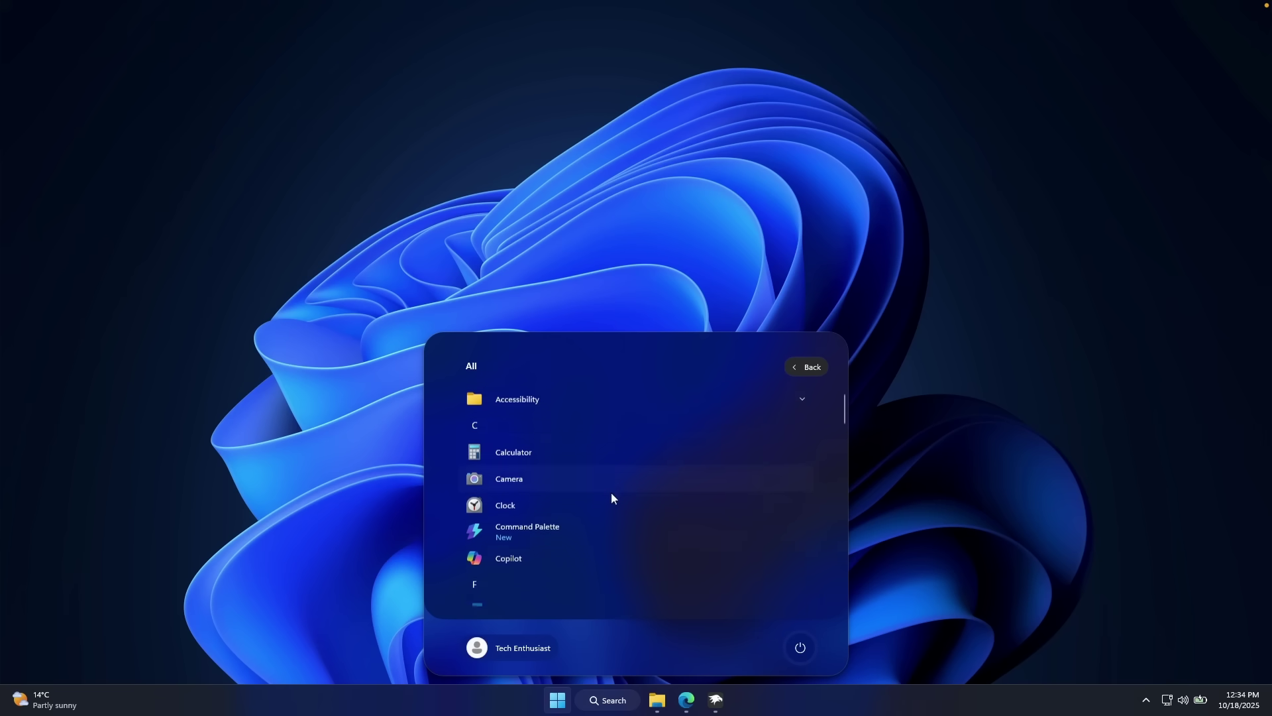
scroll(610, 491, down, 5)
click(806, 366)
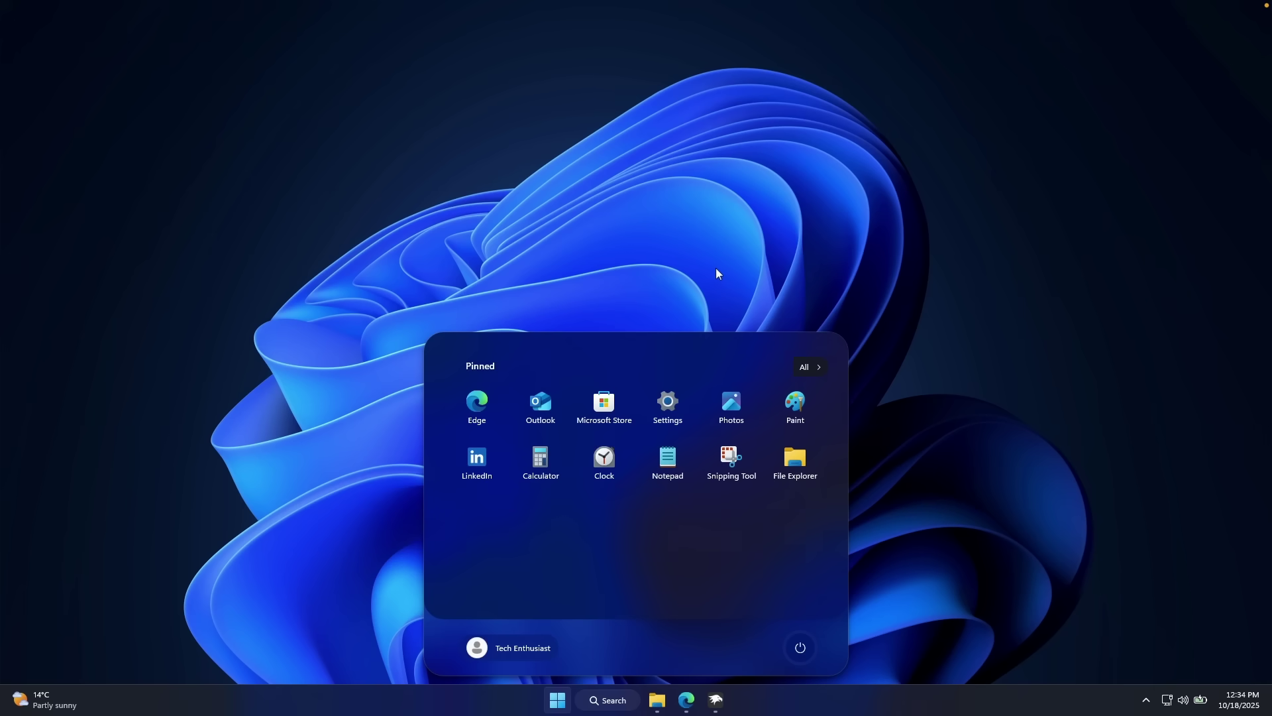
click(701, 282)
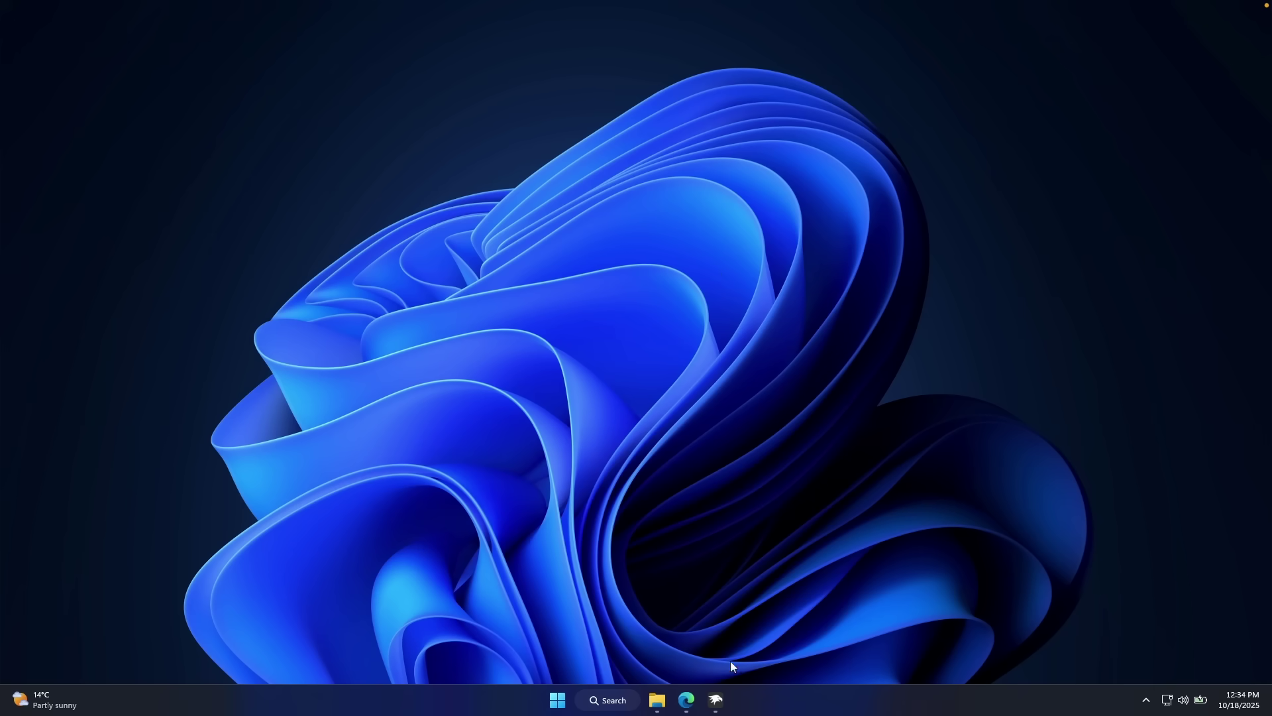
- Switch back to Windhawk and return to the home page with the installed mods
click(722, 702)
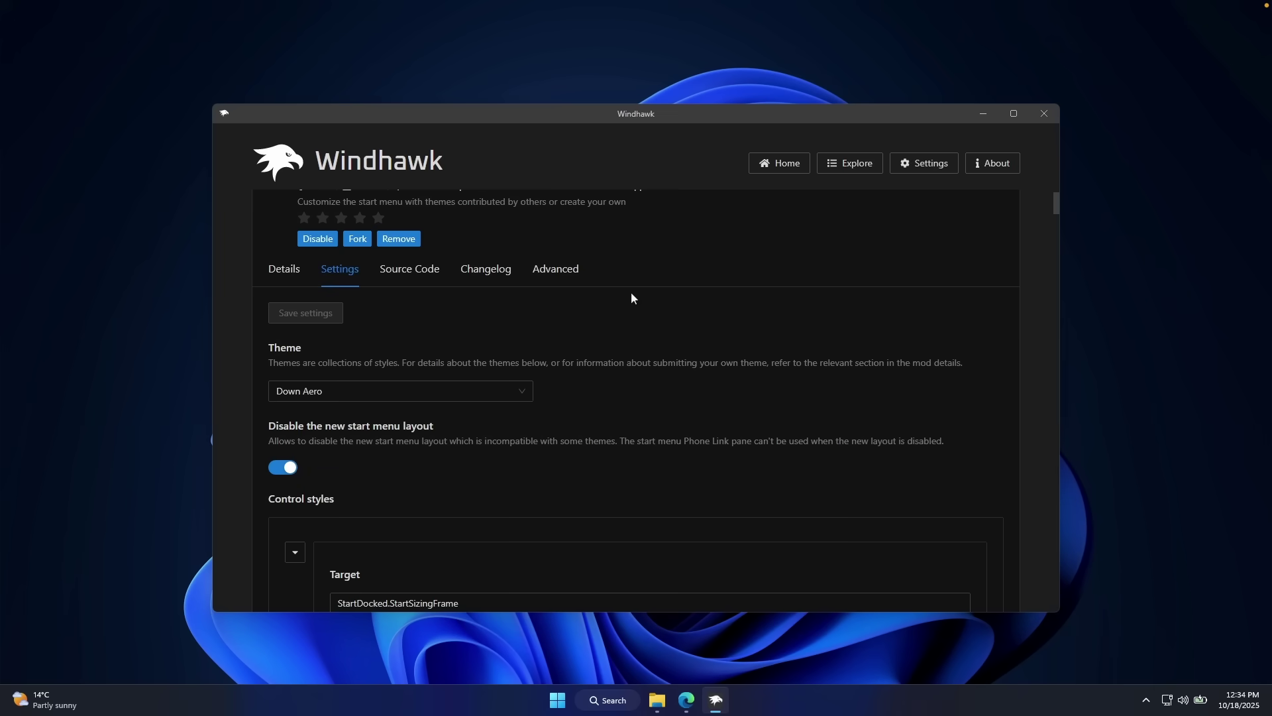
click(788, 167)
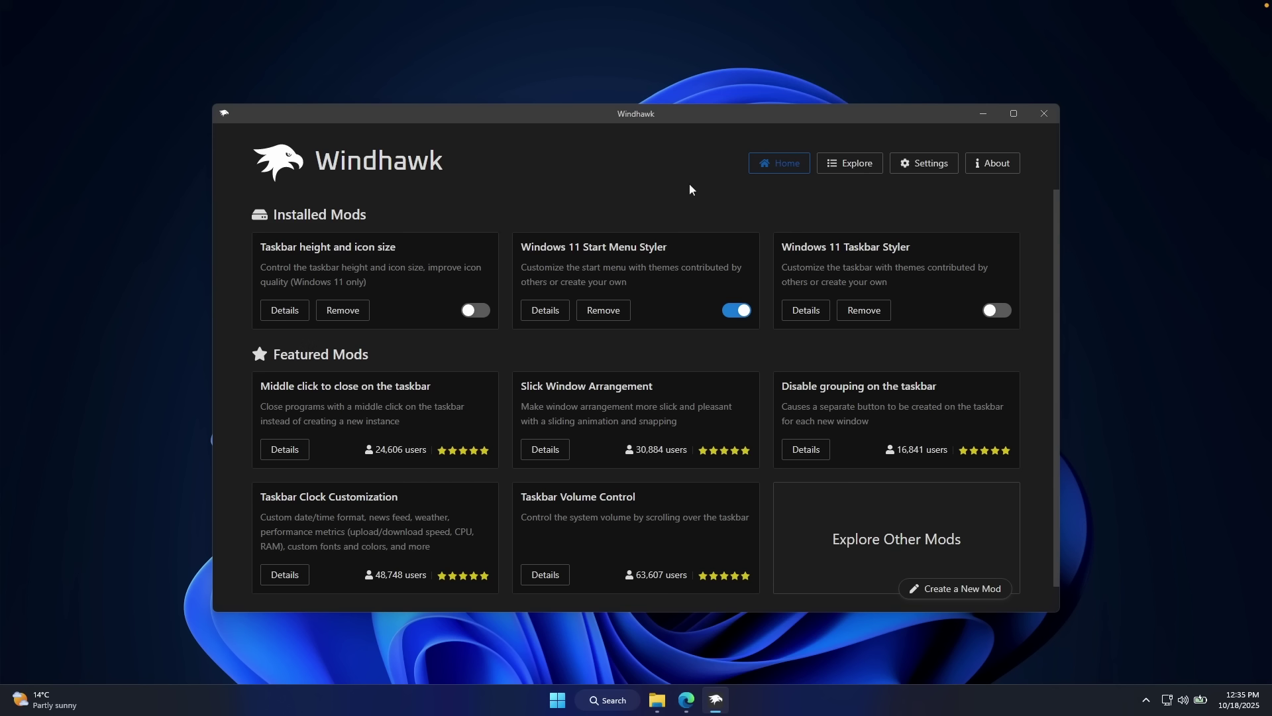
- Enable the Windows 11 Taskbar Styler mod, set its theme to WindowGlass, and save the settings
click(996, 310)
click(809, 310)
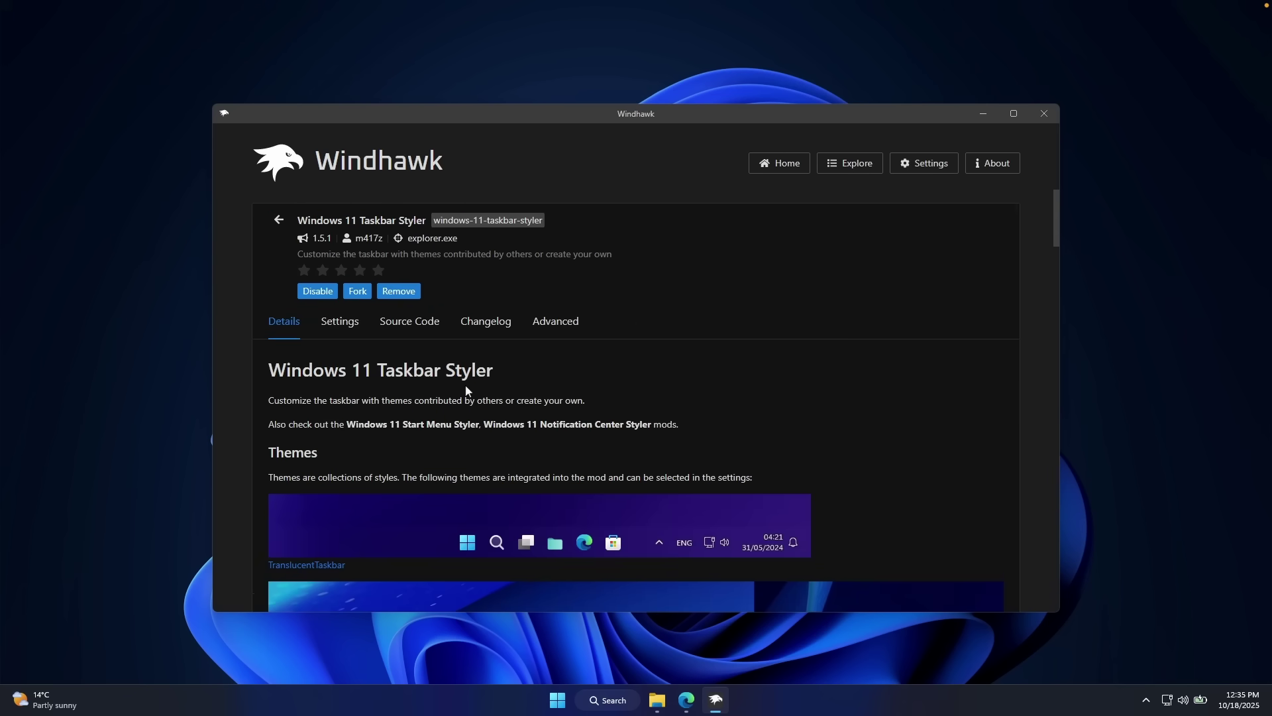
click(351, 328)
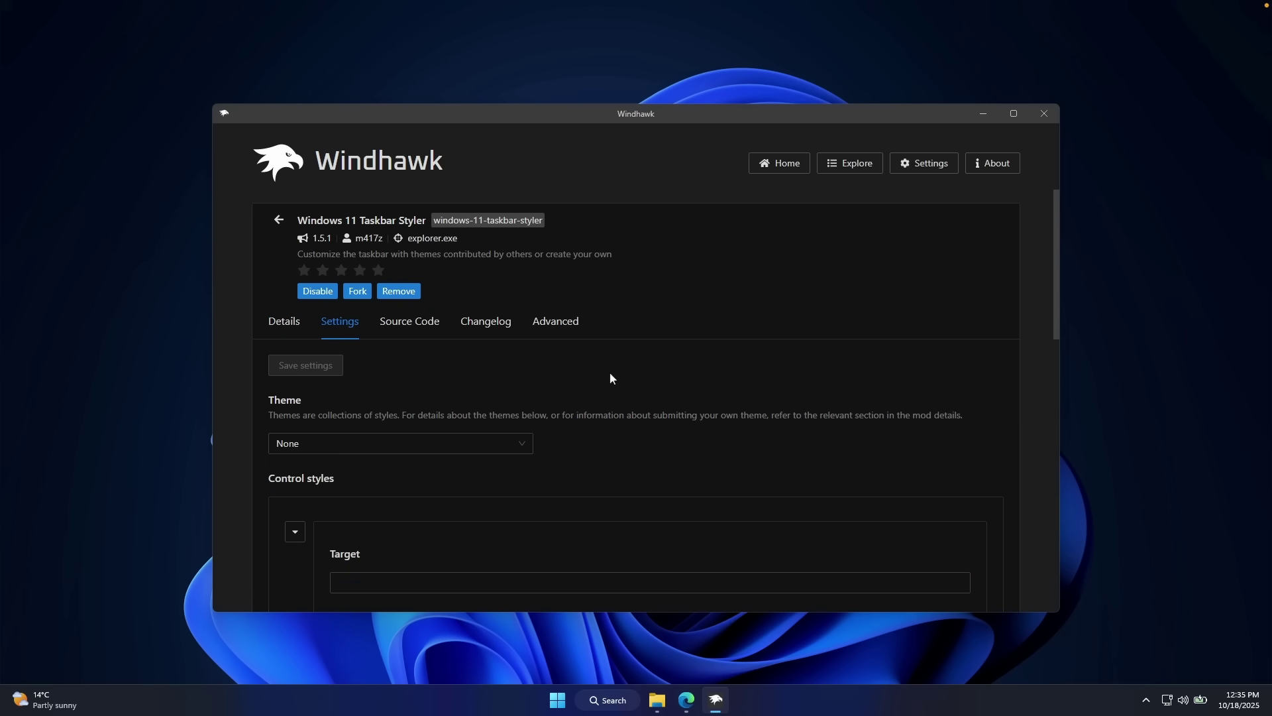
click(369, 444)
scroll(406, 388, down, 5)
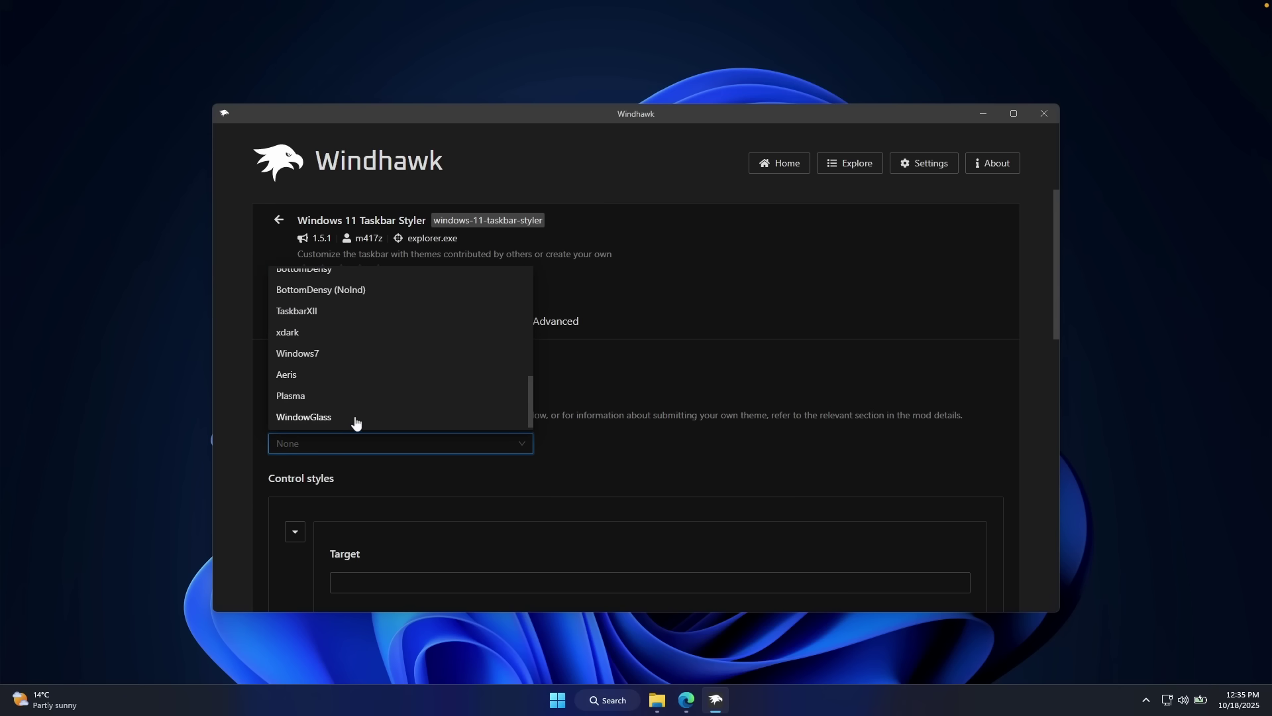
click(349, 422)
click(334, 368)
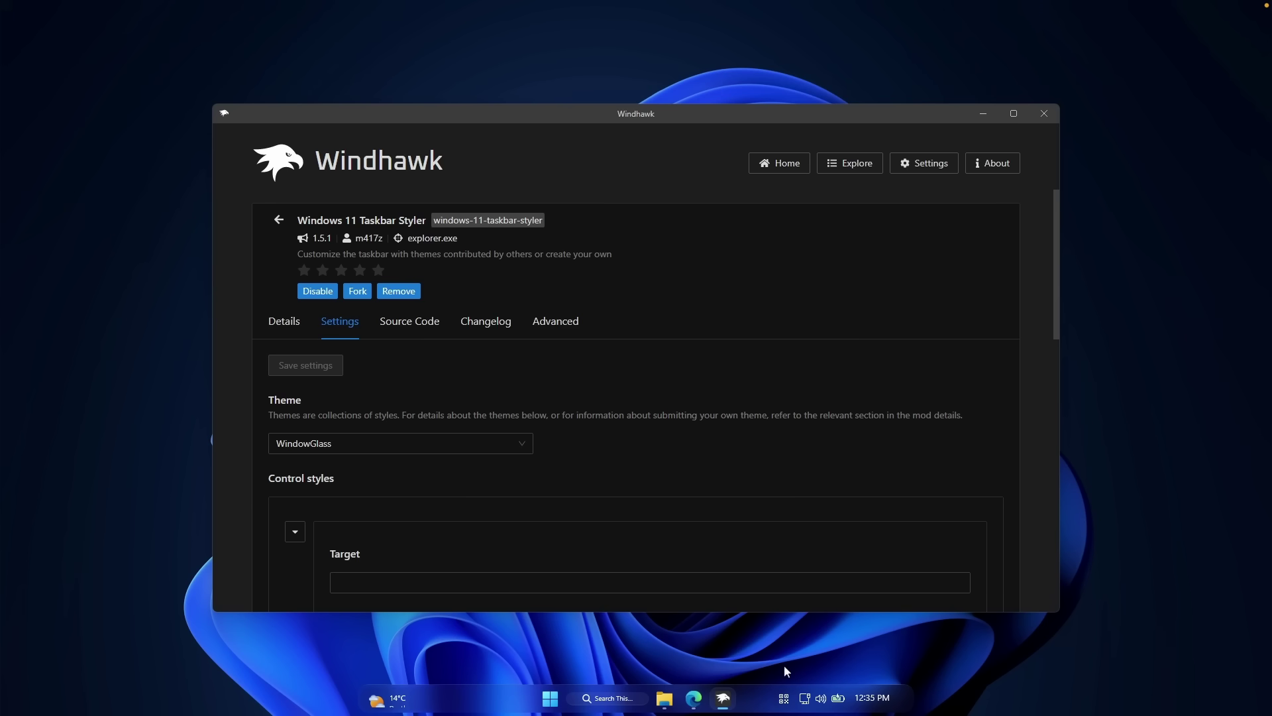
- Check the Start menu with the restyled taskbar, close it, and return to the installed mods
click(550, 698)
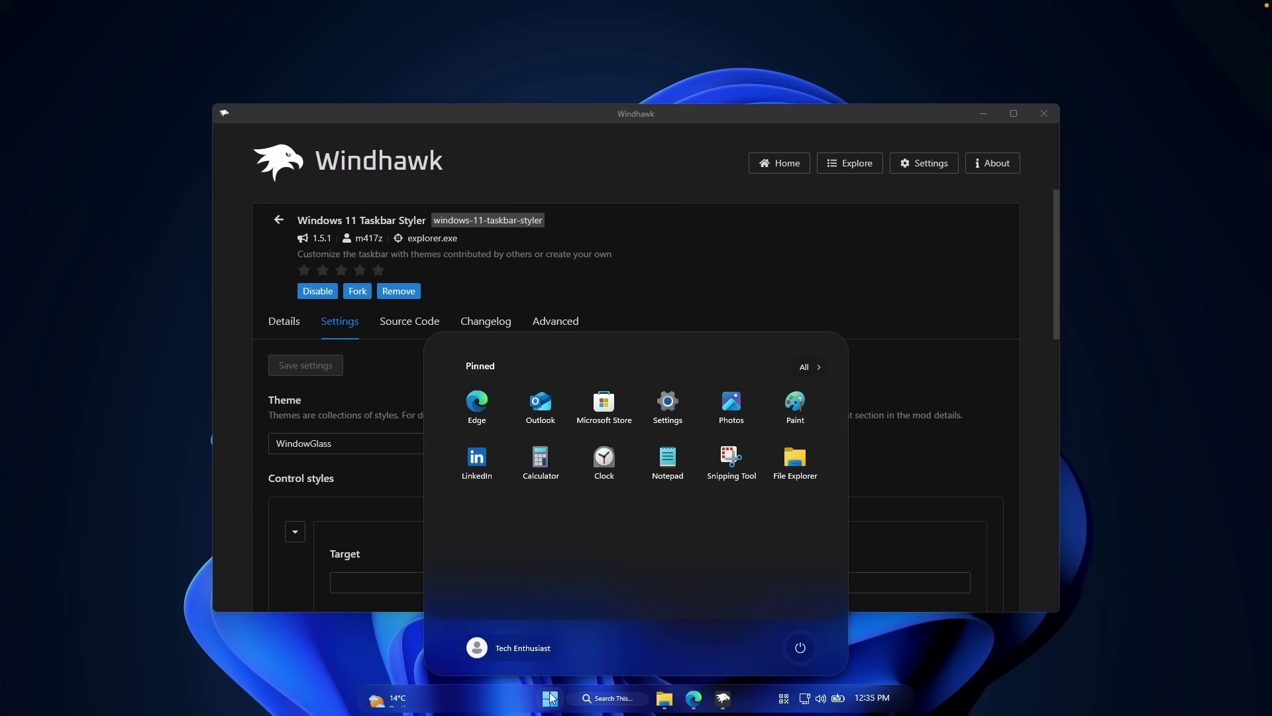
click(551, 698)
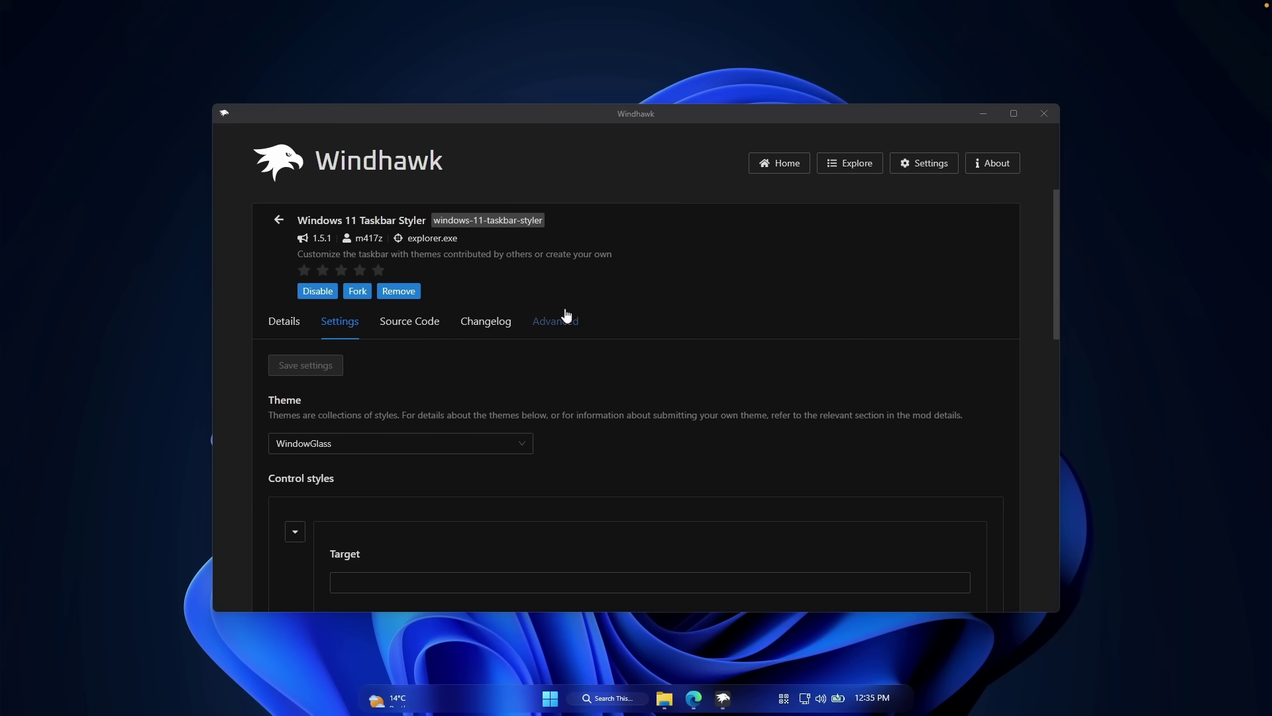
click(278, 220)
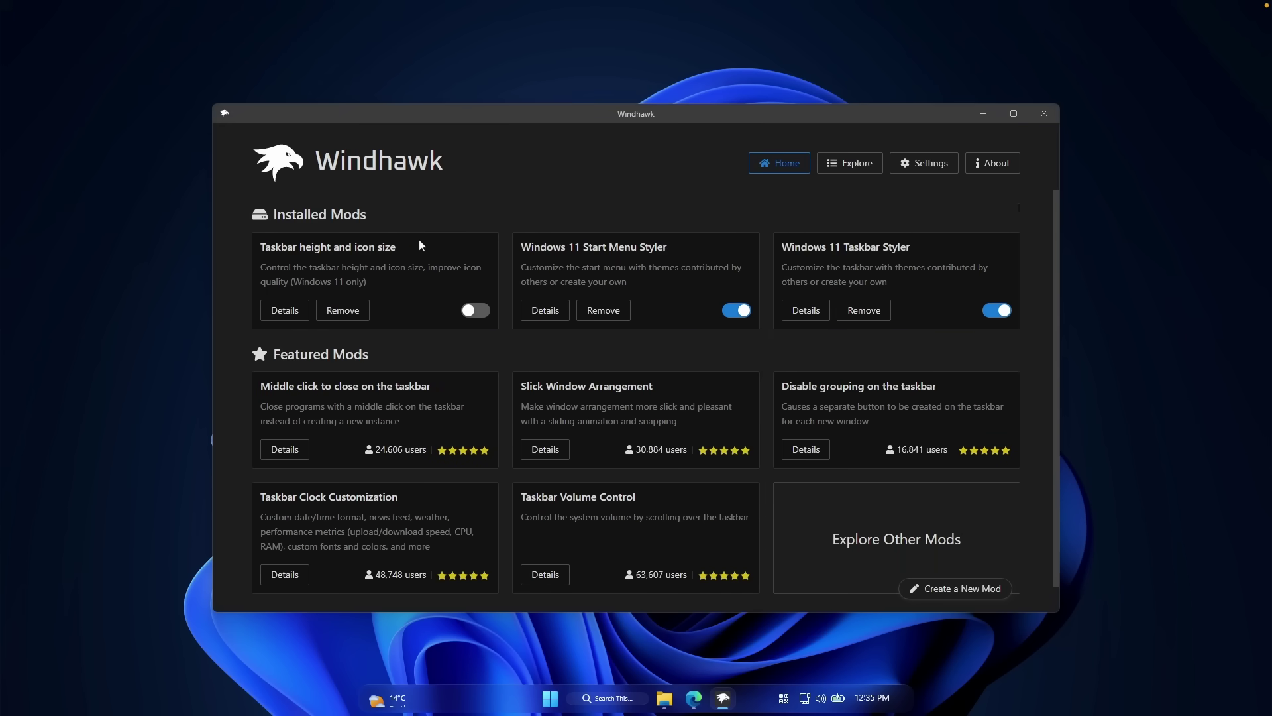
- Enable the "Taskbar height and icon size" mod and open its advanced mod settings
click(476, 310)
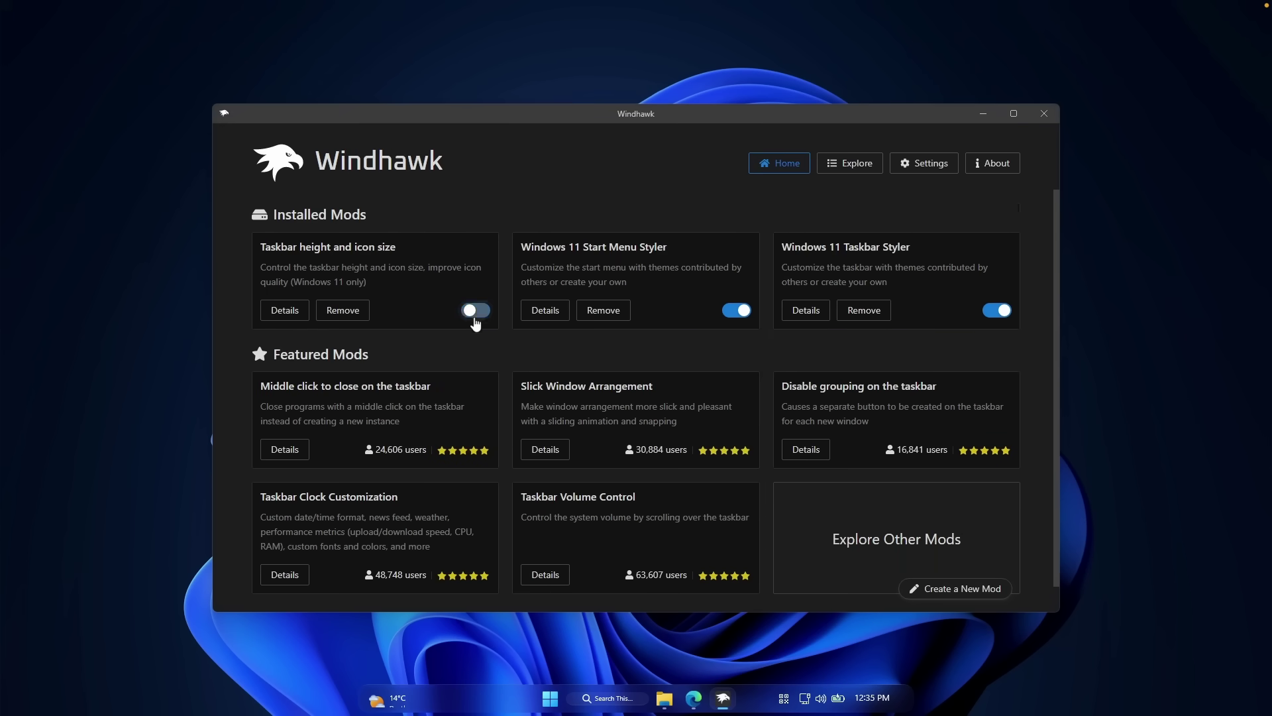
click(298, 316)
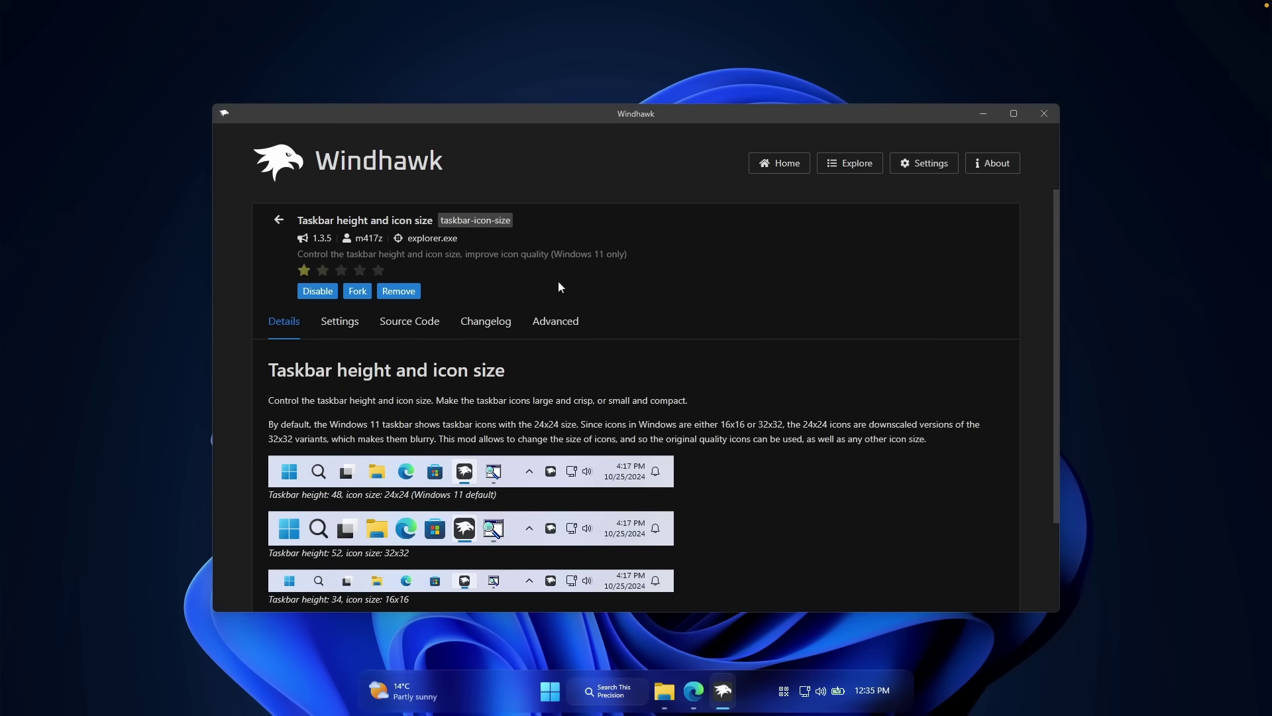
click(574, 324)
scroll(512, 400, down, 1)
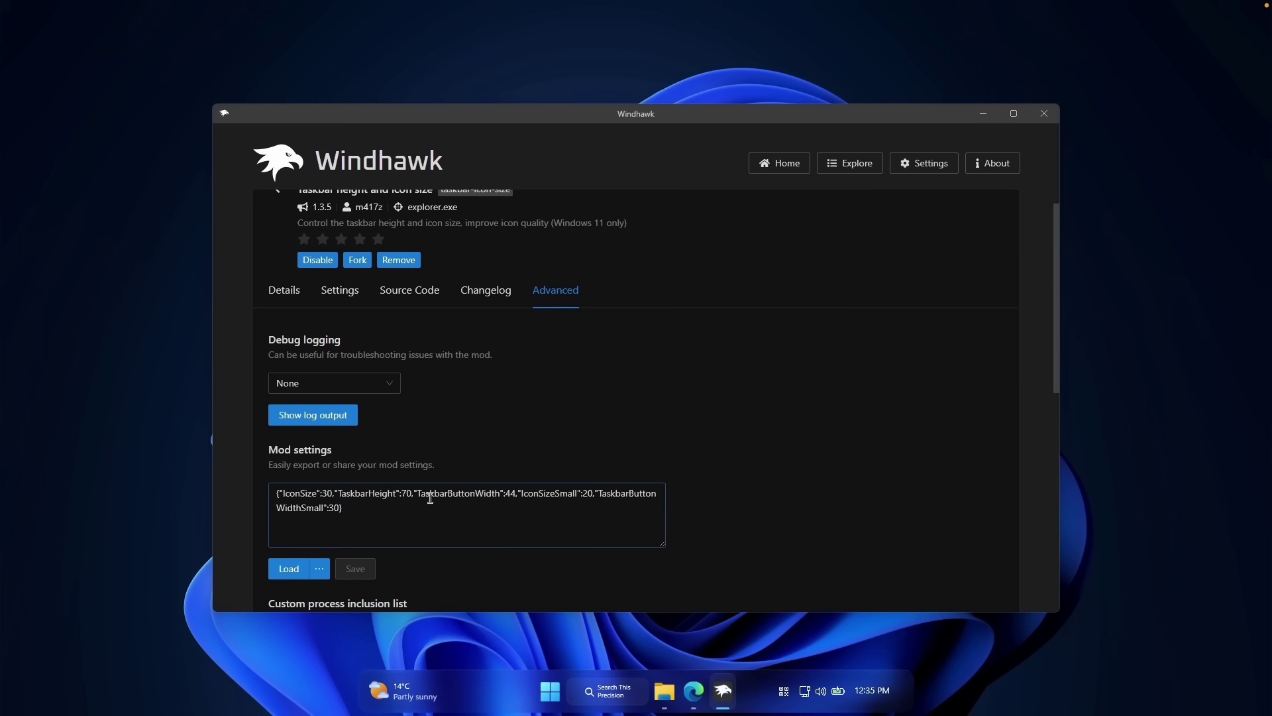
- Switch to Edge and open the WindowGlass page from the Themes list of the windows-11-taskbar-styling-guide GitHub repository
key(alt+Tab)
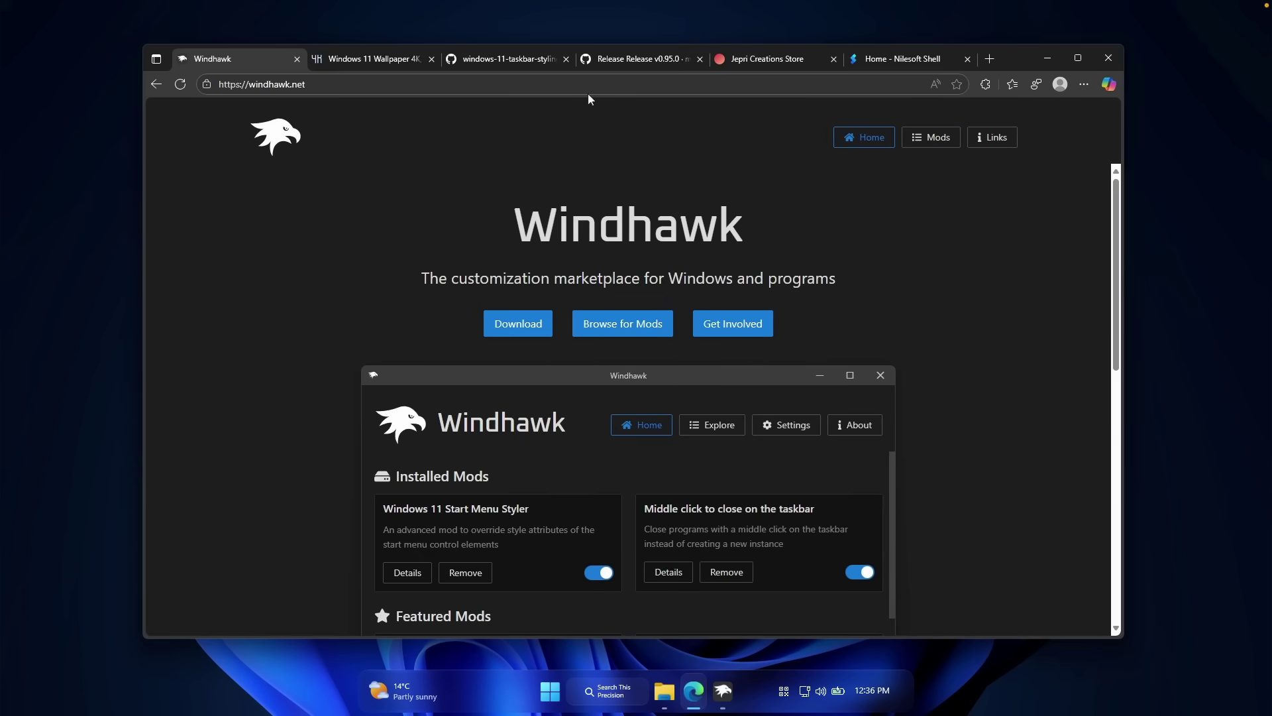
click(516, 58)
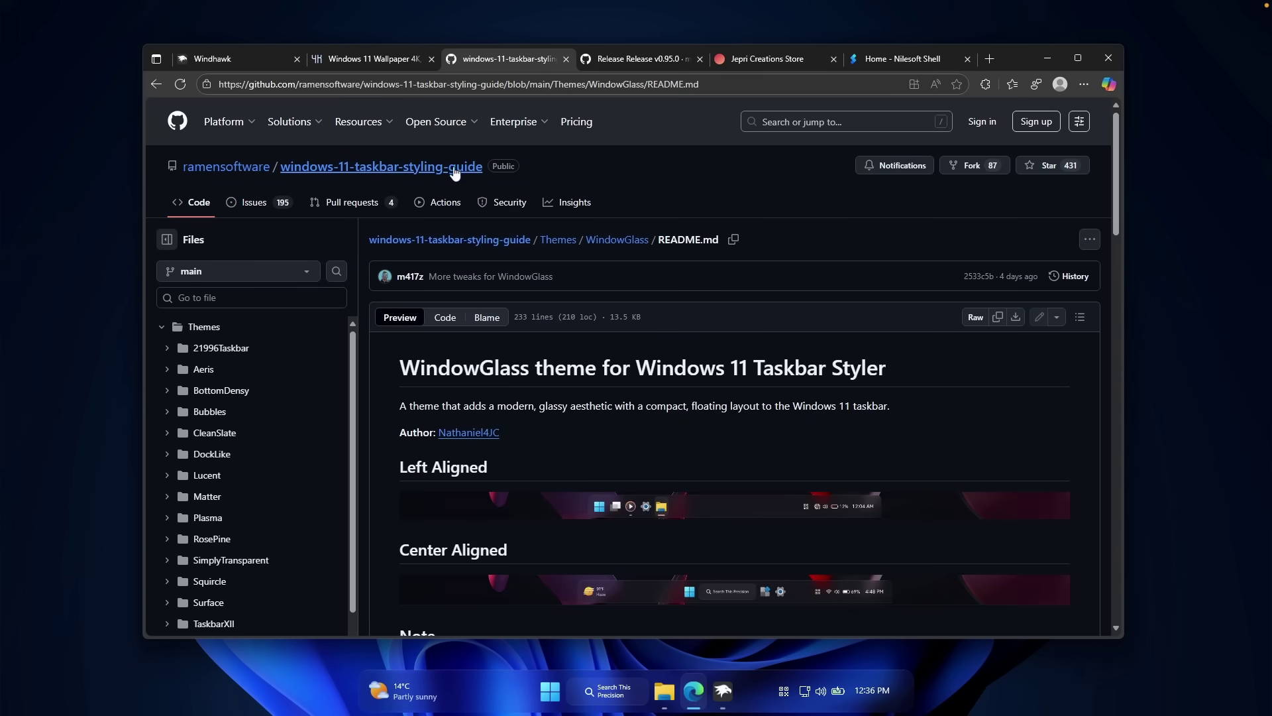
click(376, 170)
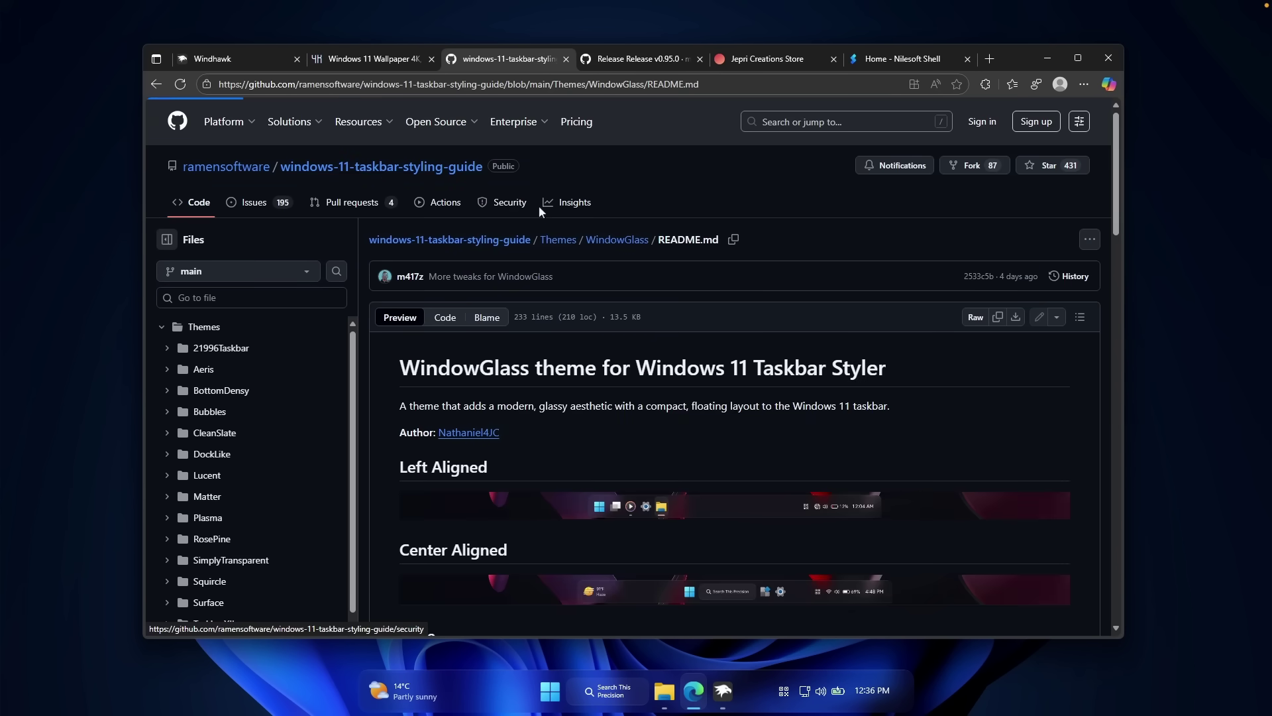
scroll(461, 350, down, 1)
scroll(461, 350, down, 2)
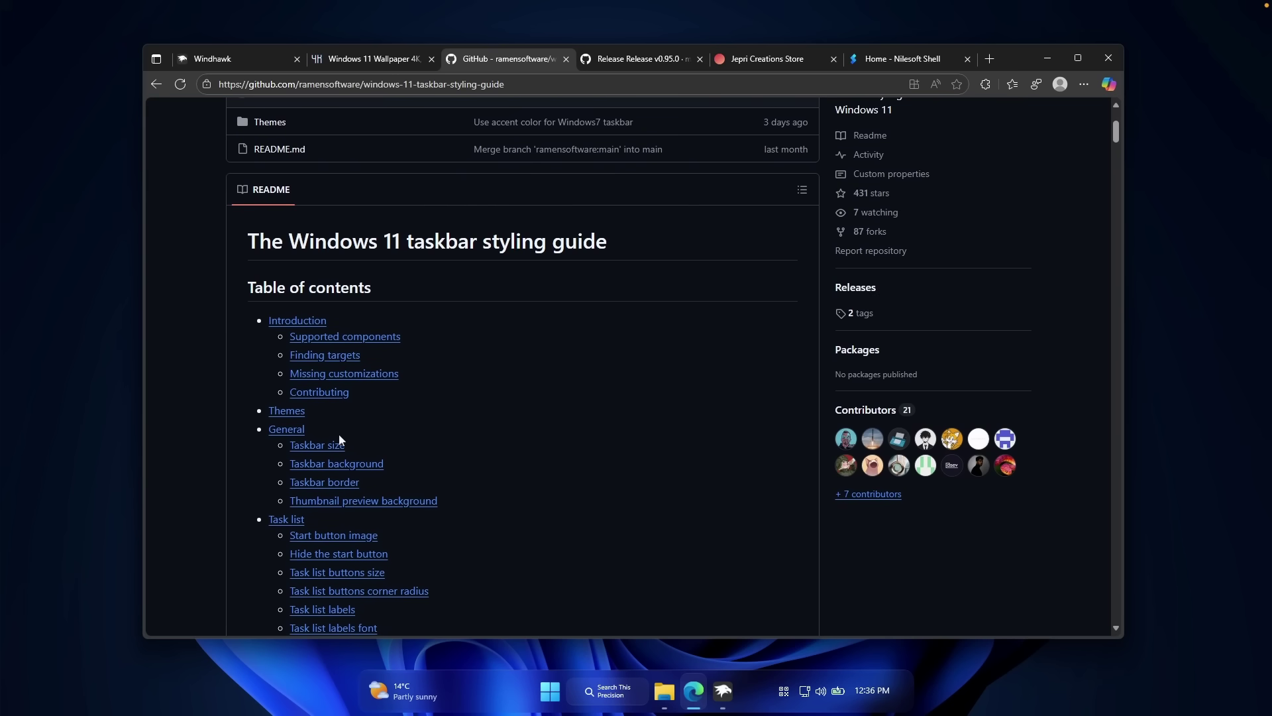
click(290, 419)
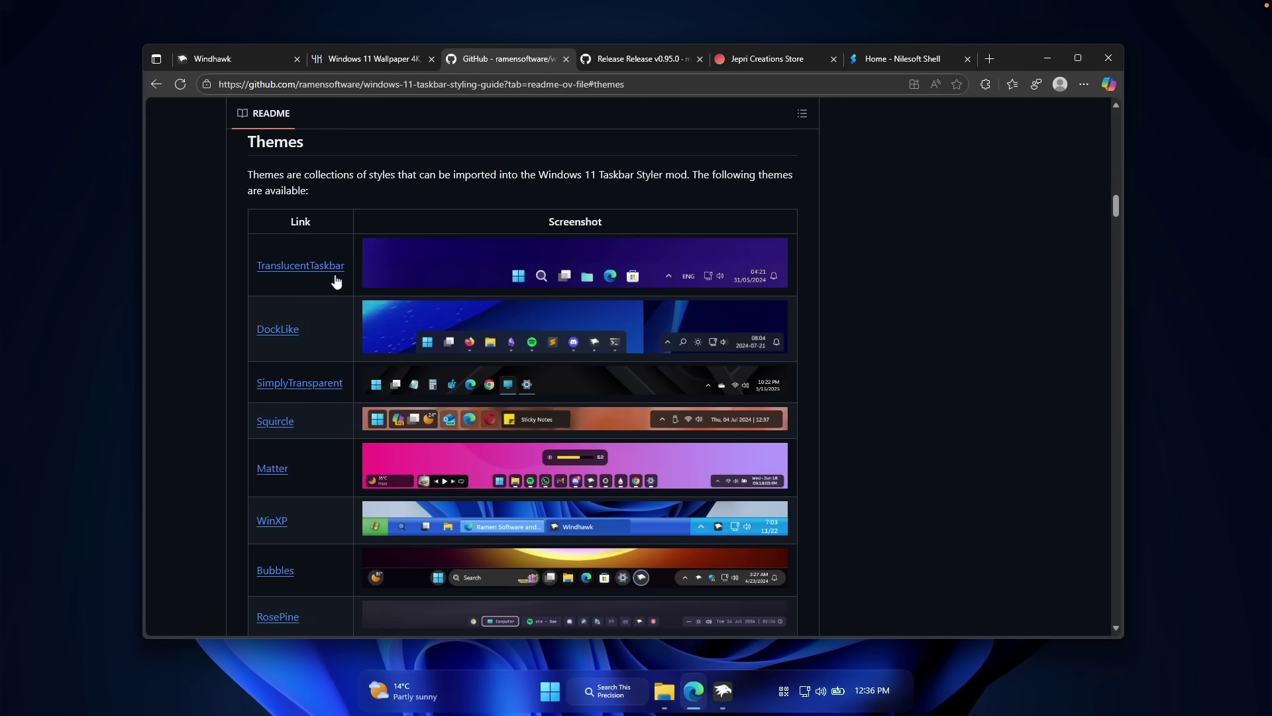
scroll(339, 301, down, 15)
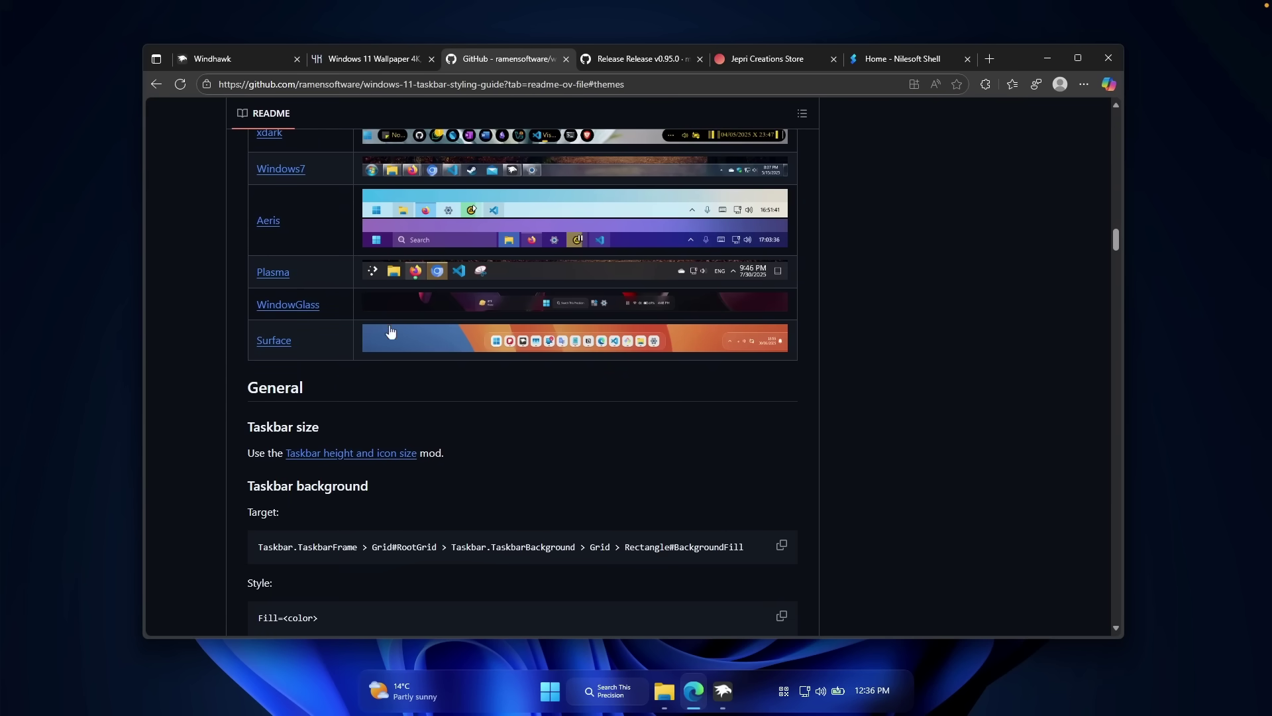
click(303, 309)
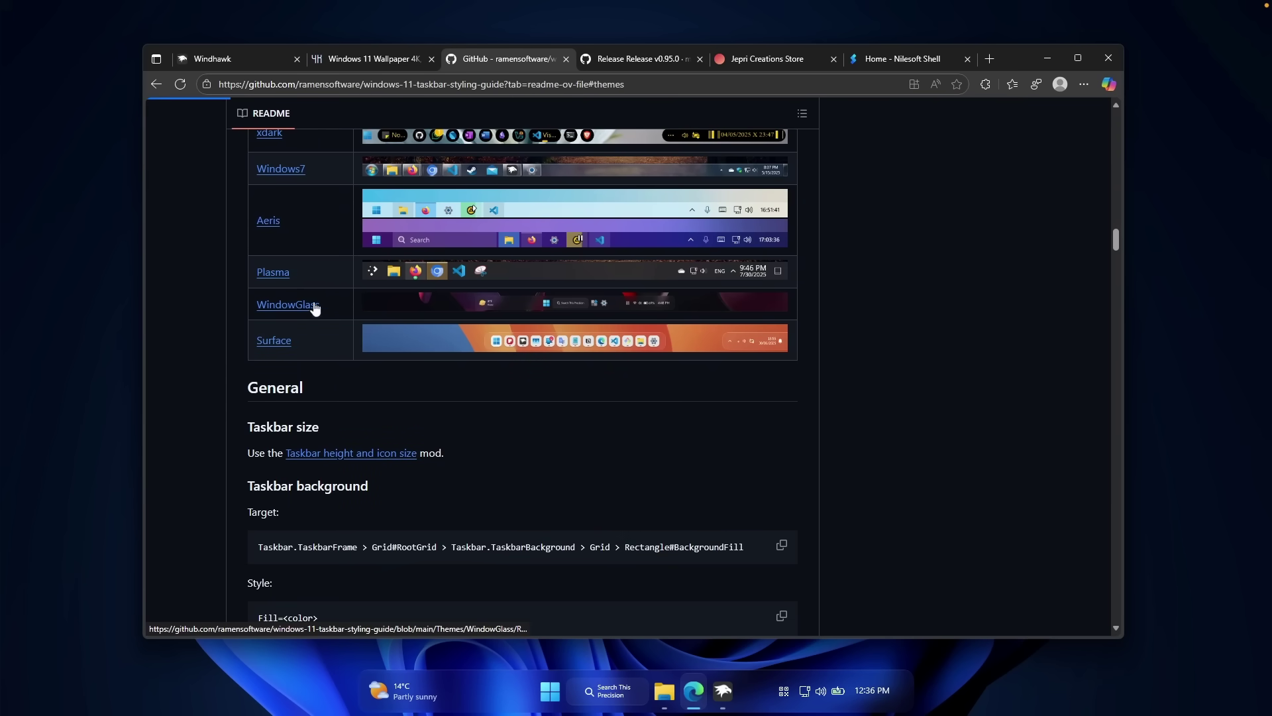
- Expand the JSON content in the WindowGlass README's Note section and copy the recommended taskbar size settings
scroll(499, 347, down, 6)
scroll(526, 304, up, 2)
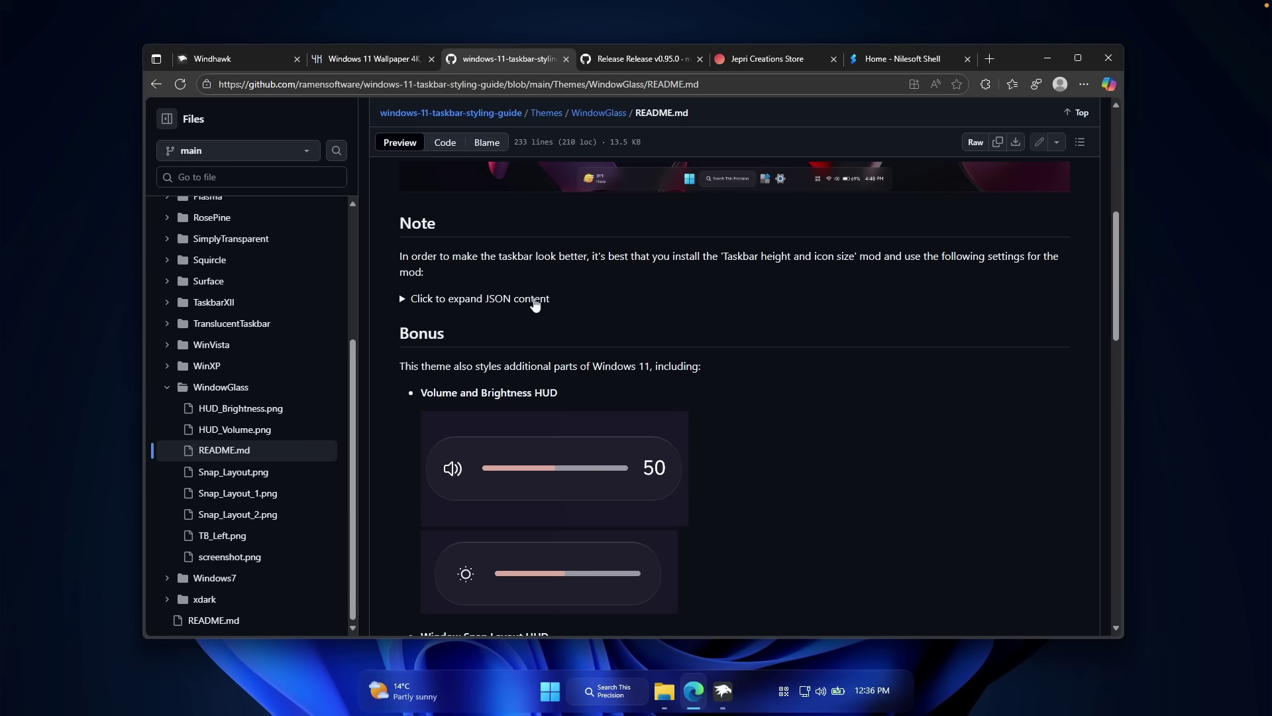
click(564, 300)
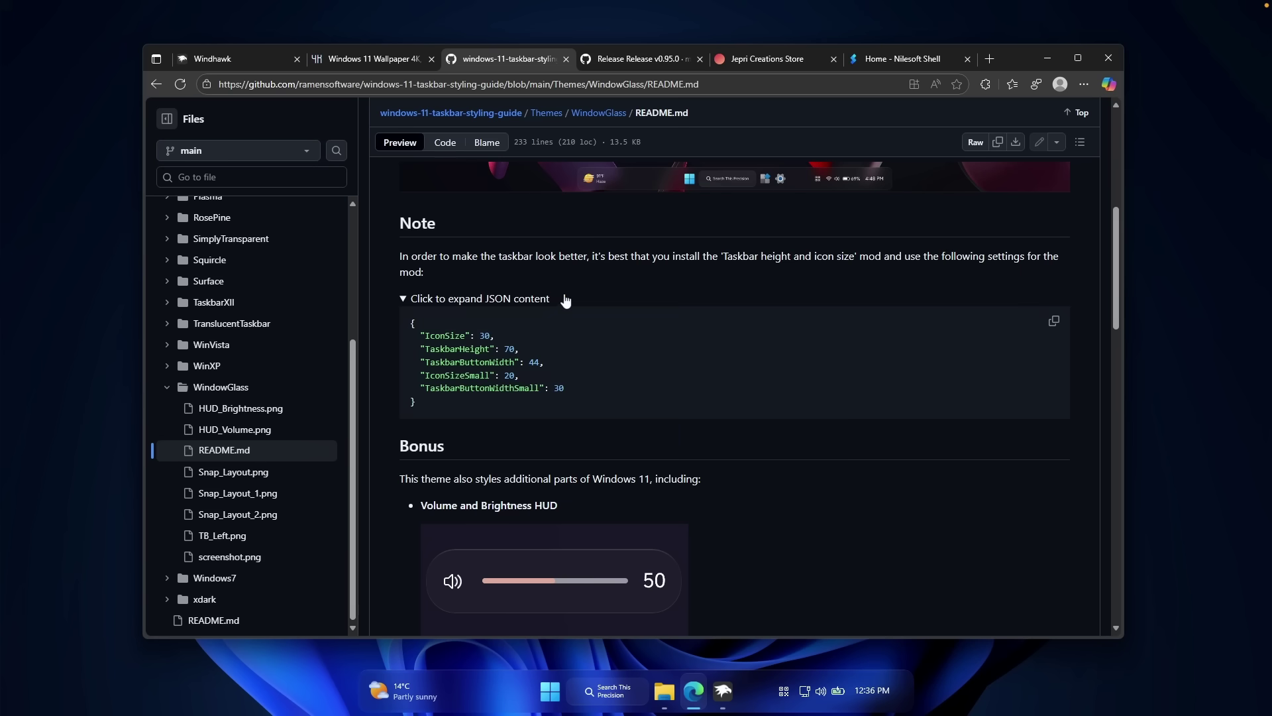
click(1056, 323)
- Switch to Windhawk, replace the "Taskbar height and icon size" mod settings with the copied JSON, and save them
click(723, 691)
triple_click(441, 501)
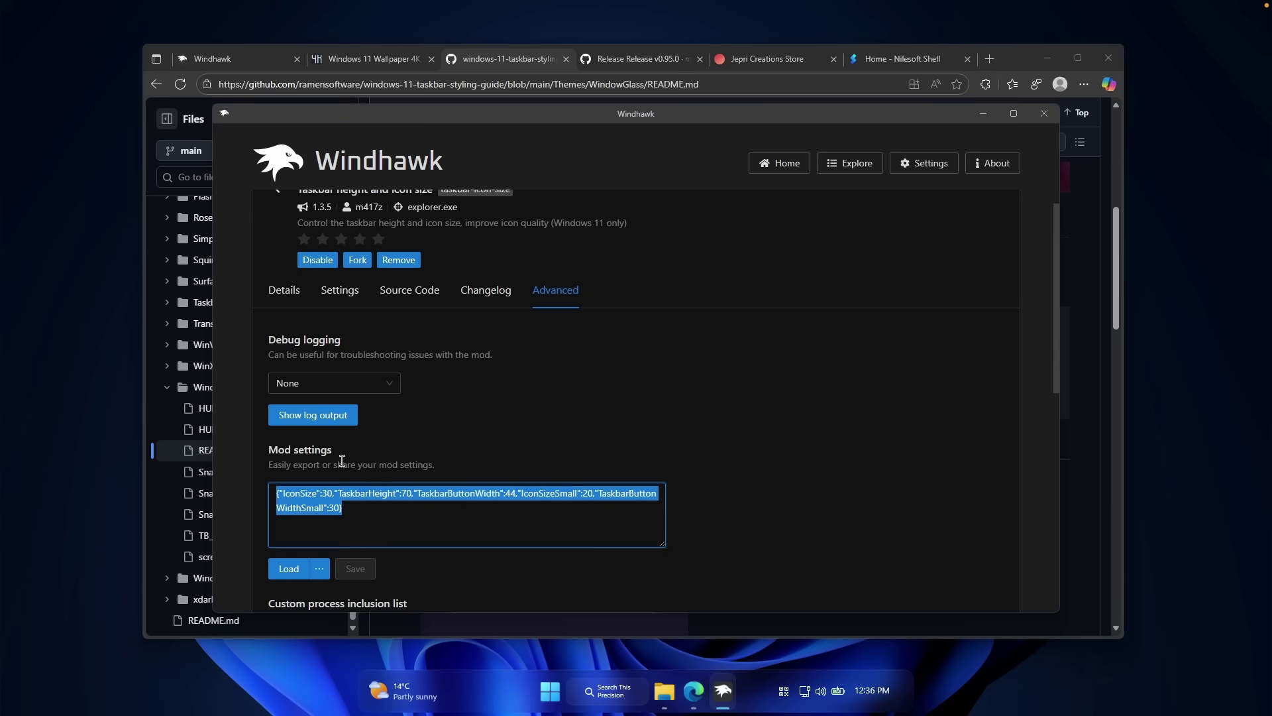
key(ctrl+v)
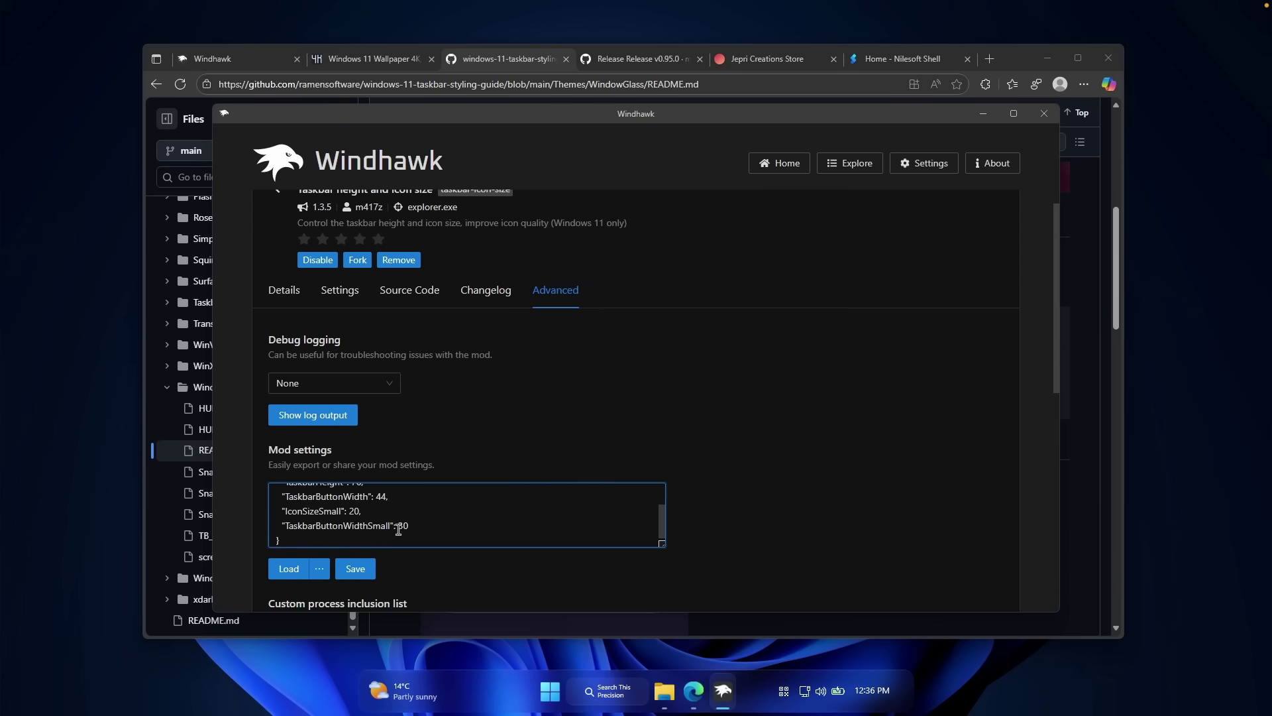
click(362, 569)
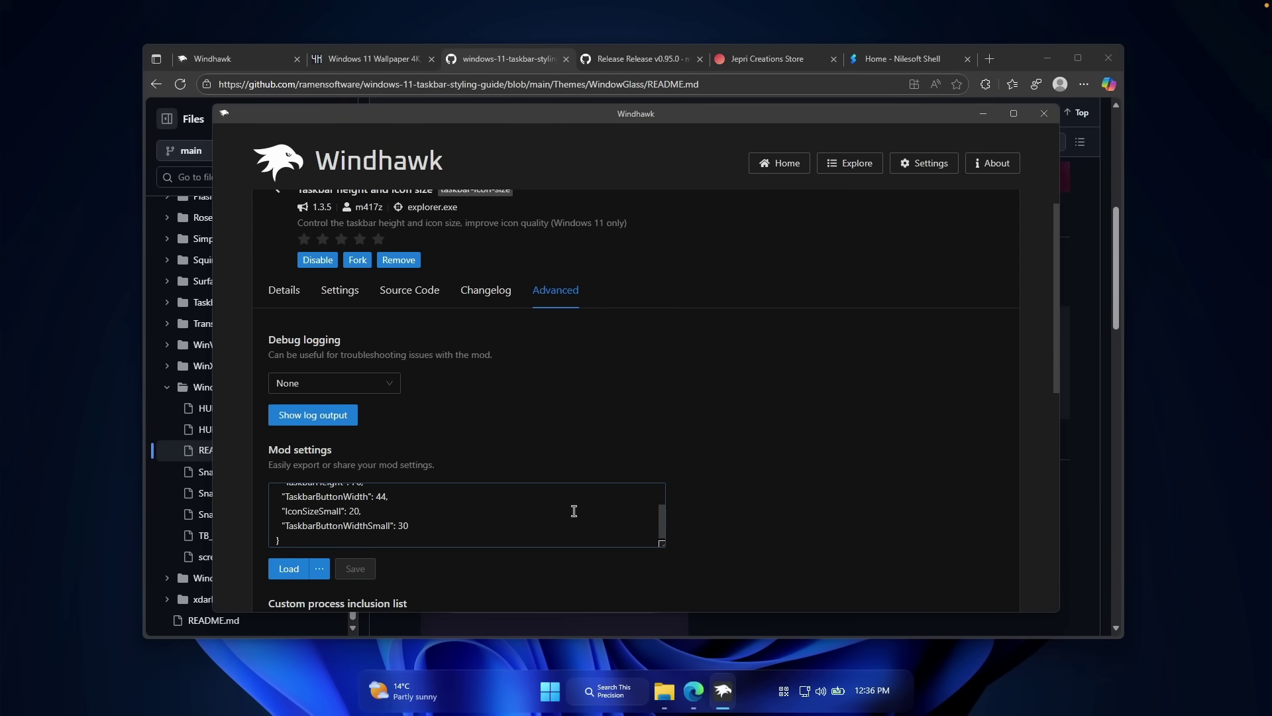
- Return to the installed mods, then view the notification center with its calendar and close it
click(288, 290)
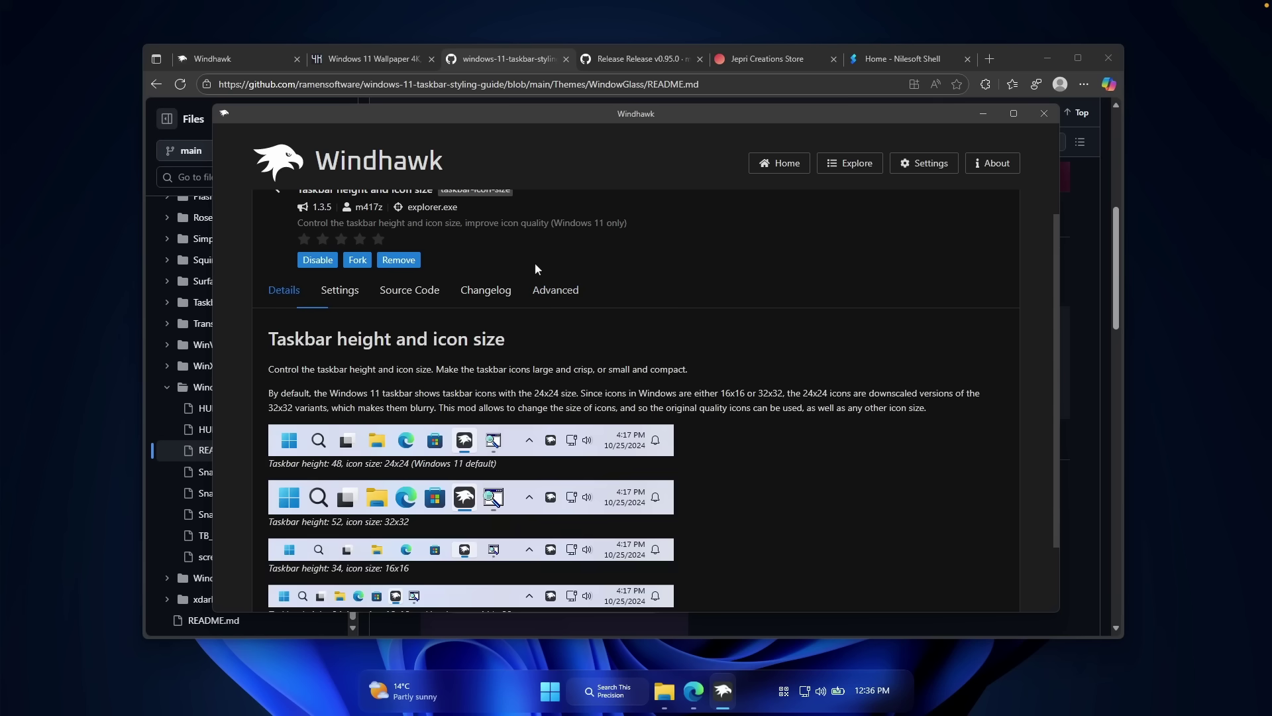
scroll(703, 263, up, 1)
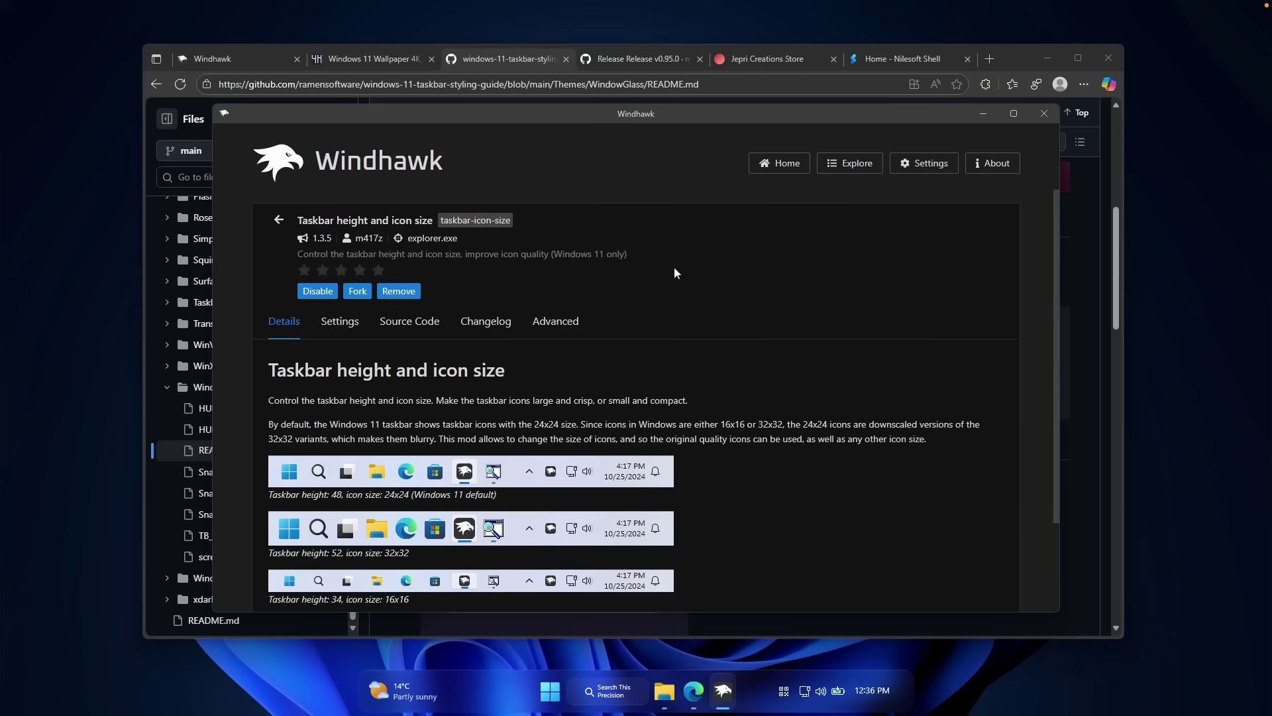
click(281, 221)
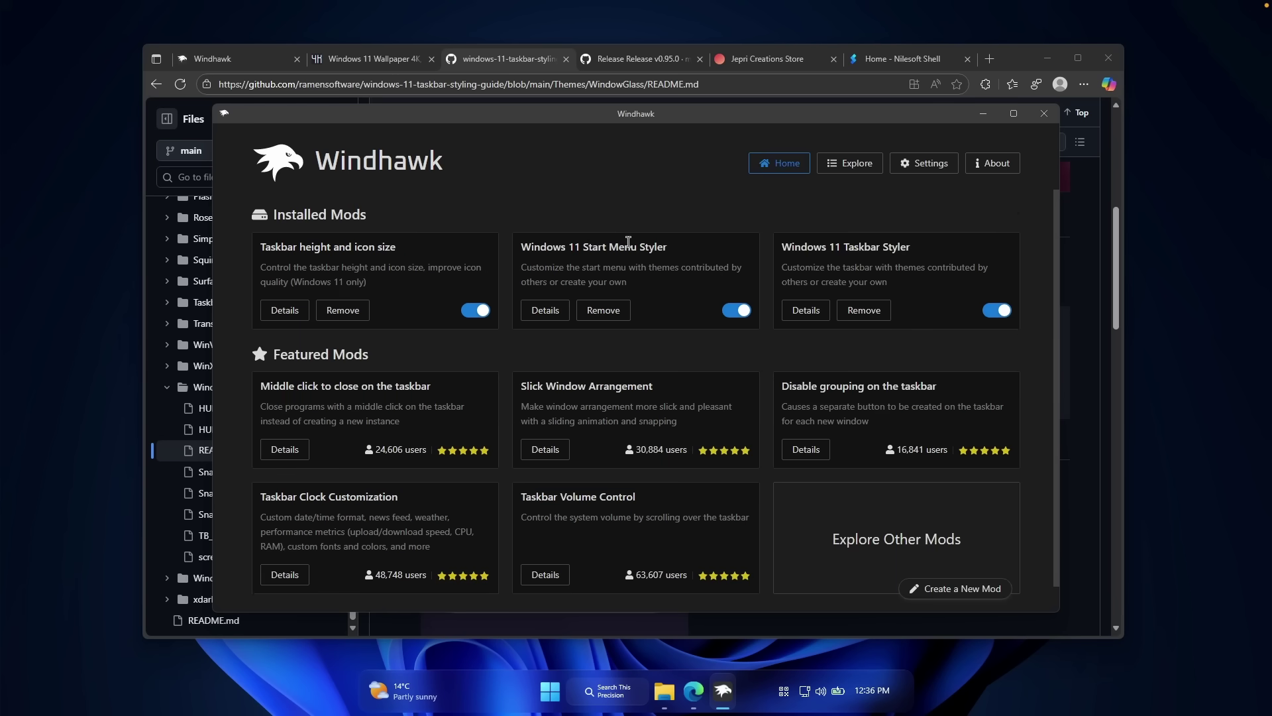
click(873, 689)
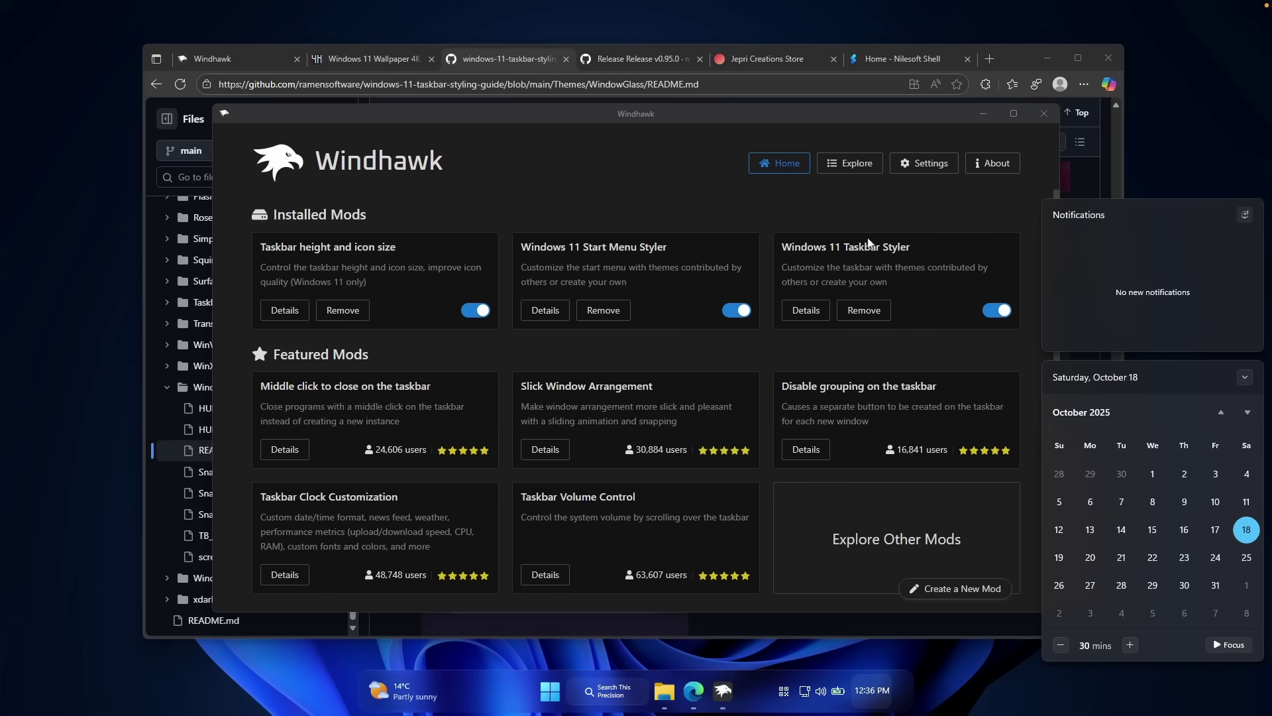
click(710, 209)
- Search the available mods for "notification" and install Windows 11 Notification Center Styler, accepting the risk
click(850, 163)
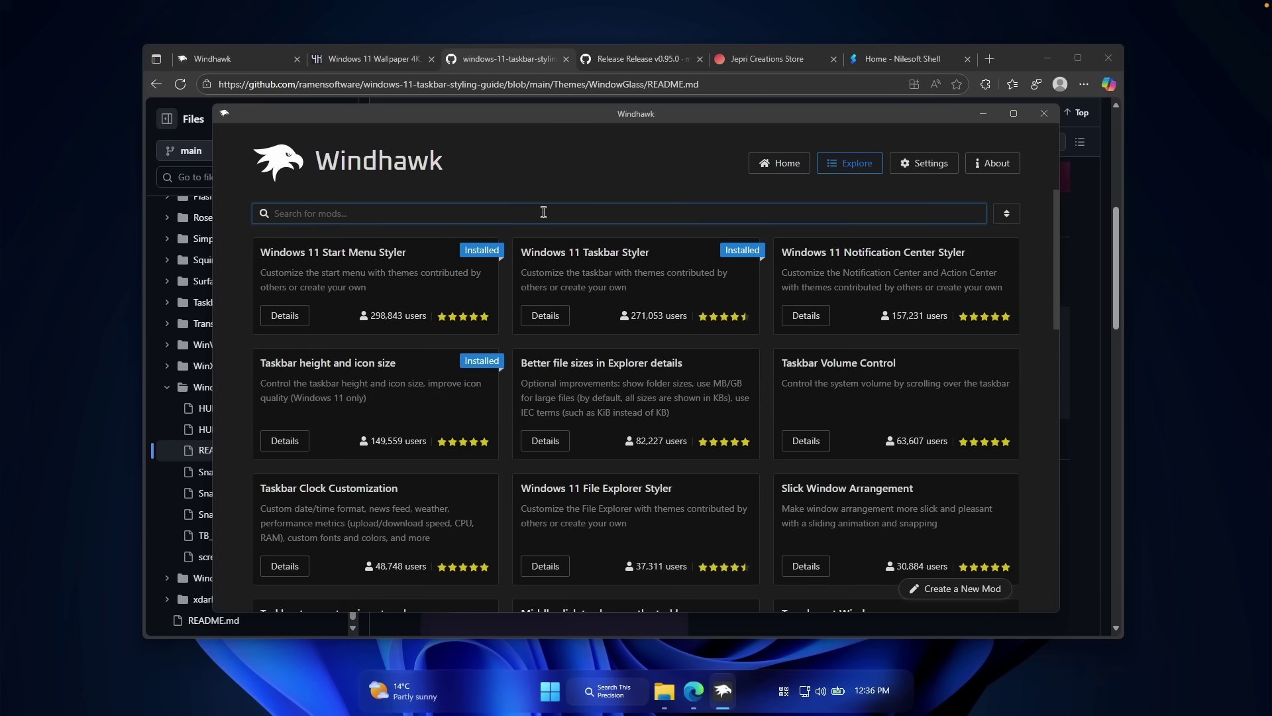
text(notification)
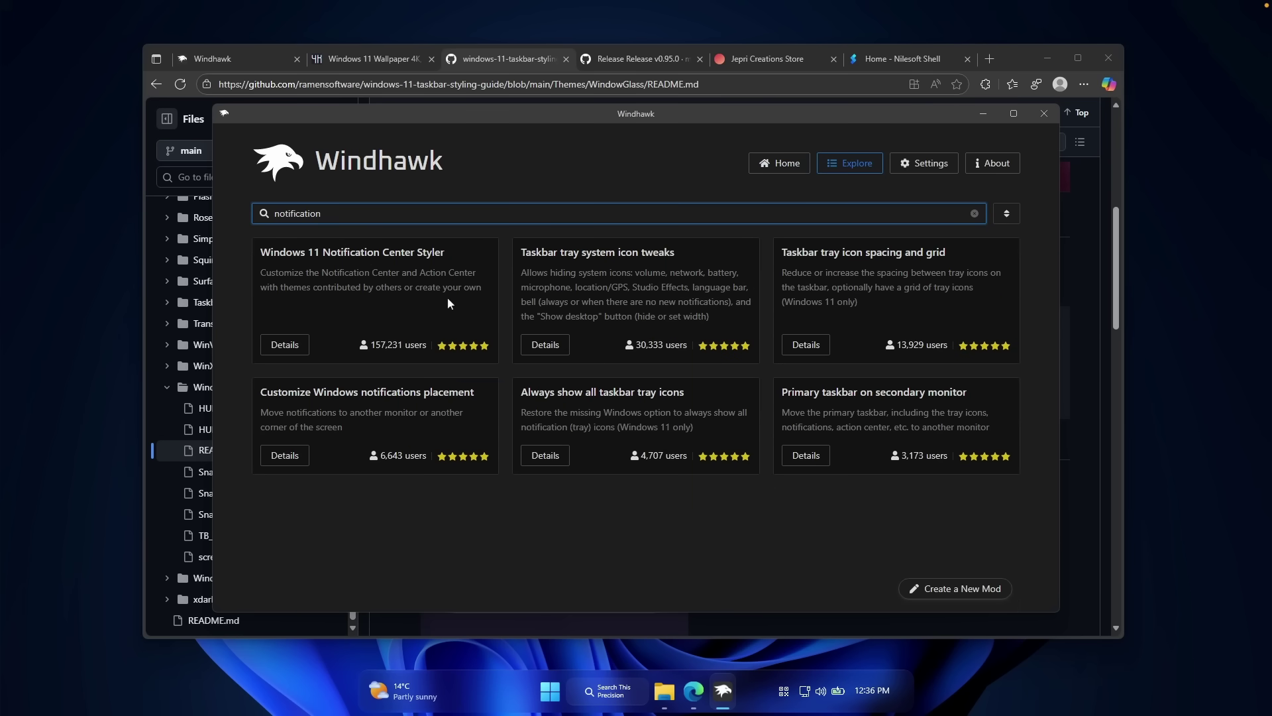
click(285, 344)
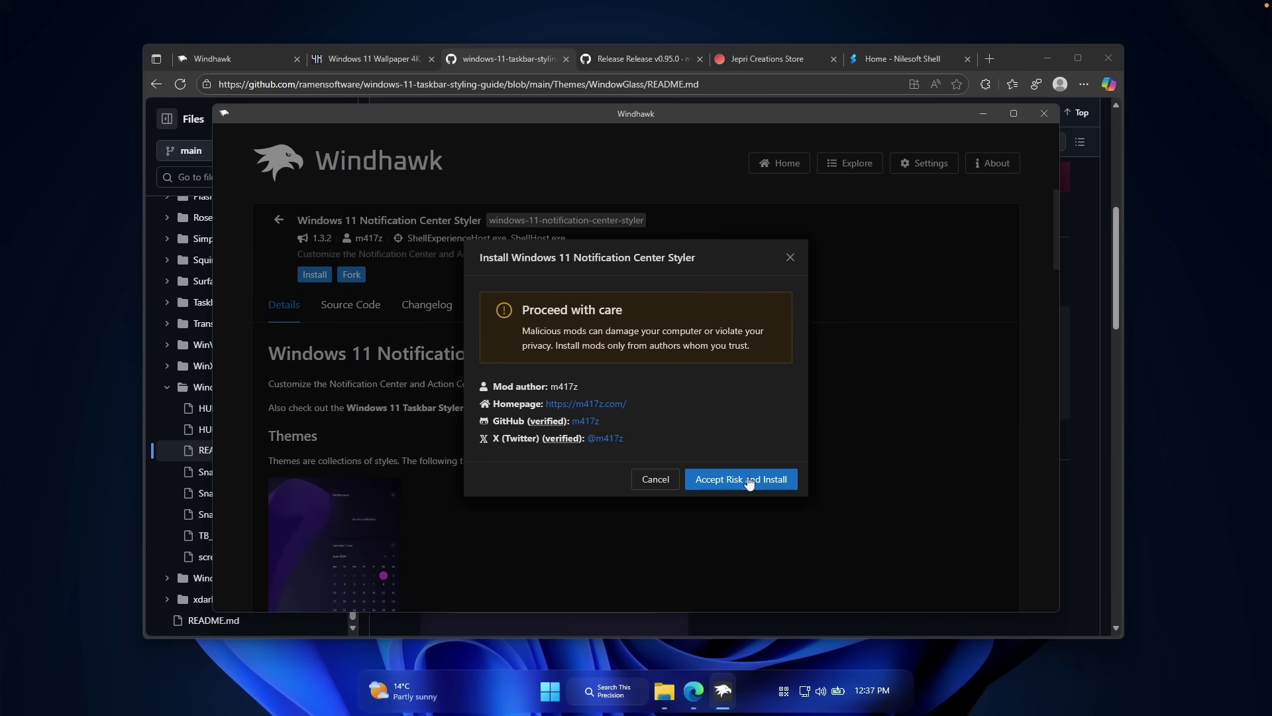
click(754, 481)
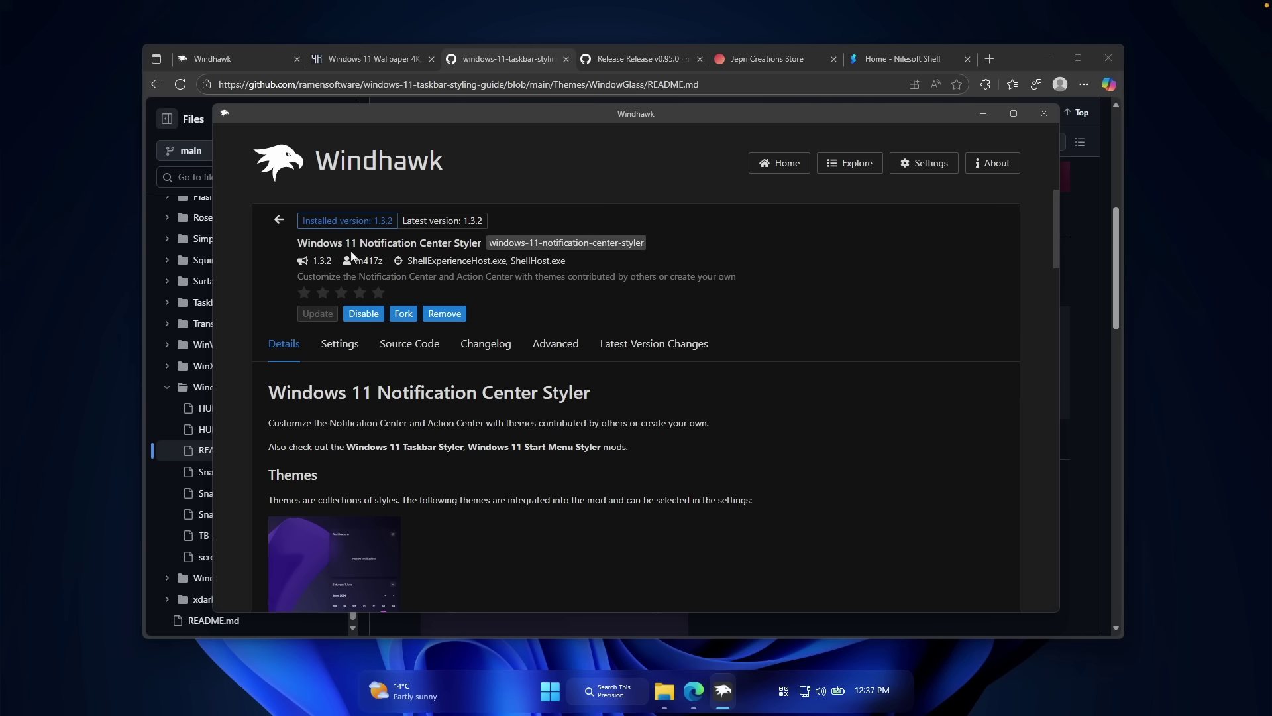
- Set the Notification Center Styler theme to TranslucentShell and save the settings
click(341, 345)
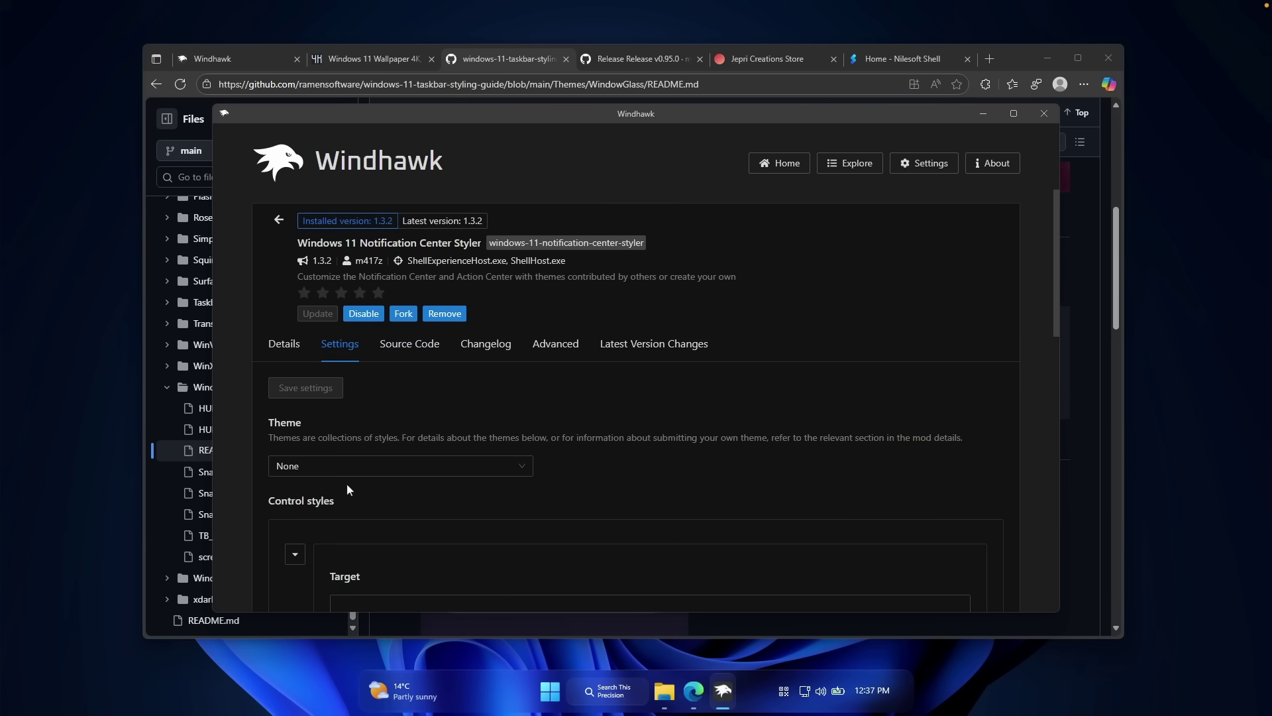
click(359, 466)
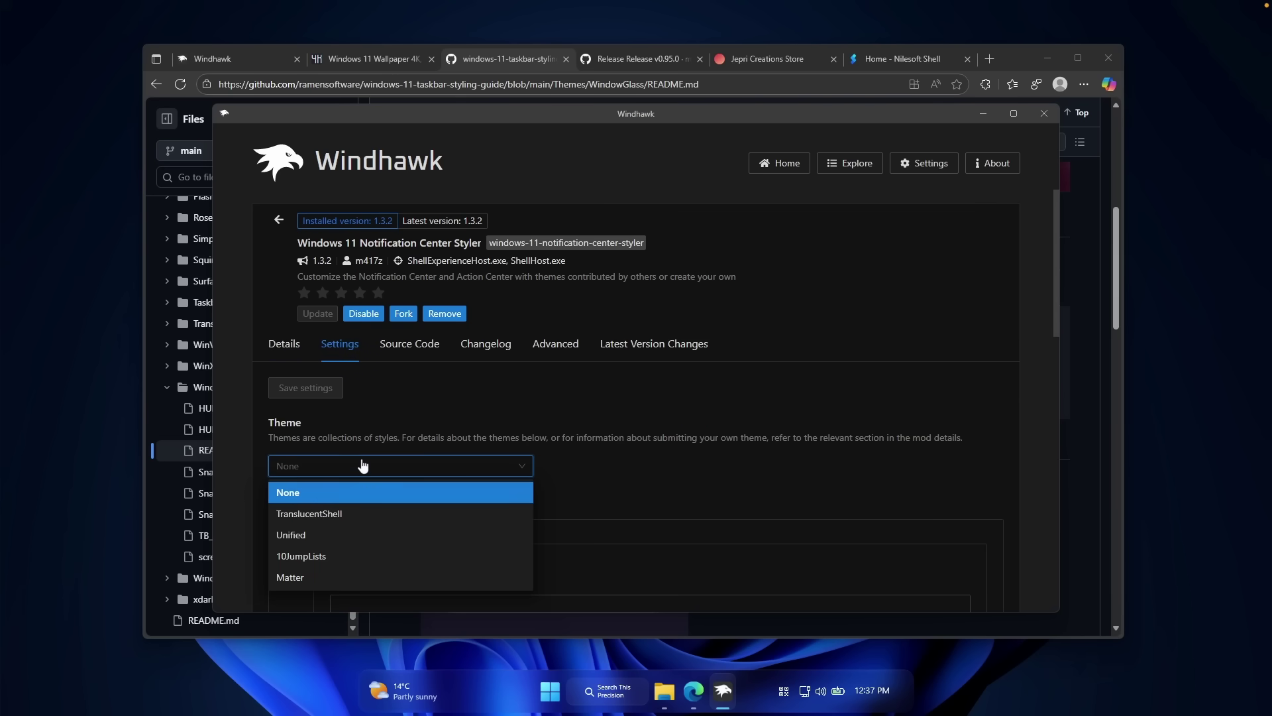
click(387, 512)
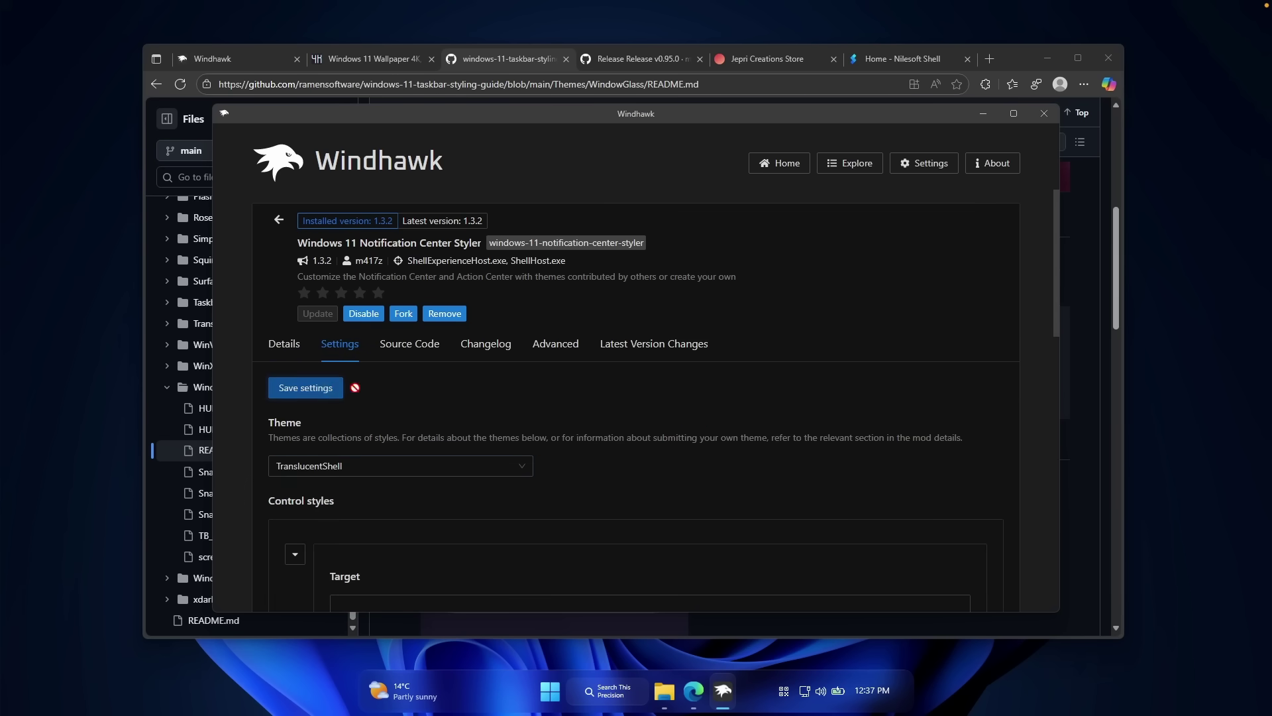
- View the restyled notification center and calendar, then close the Windhawk window
click(872, 690)
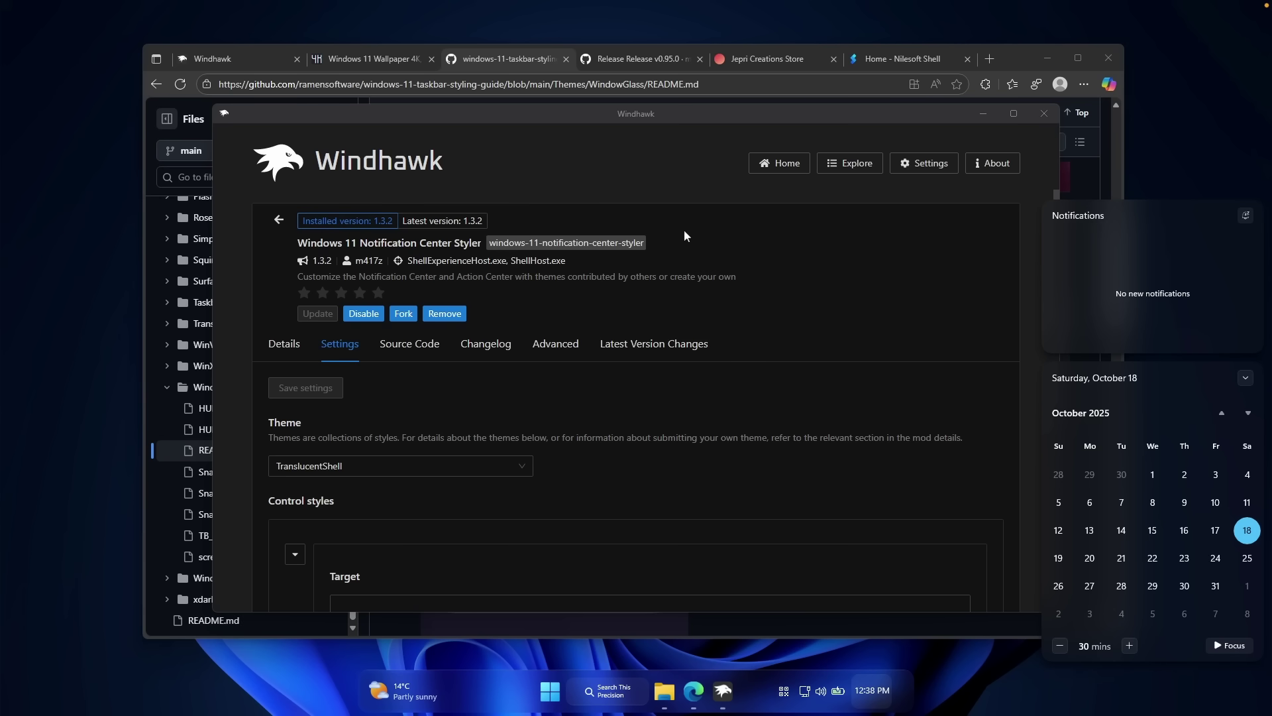
click(1038, 117)
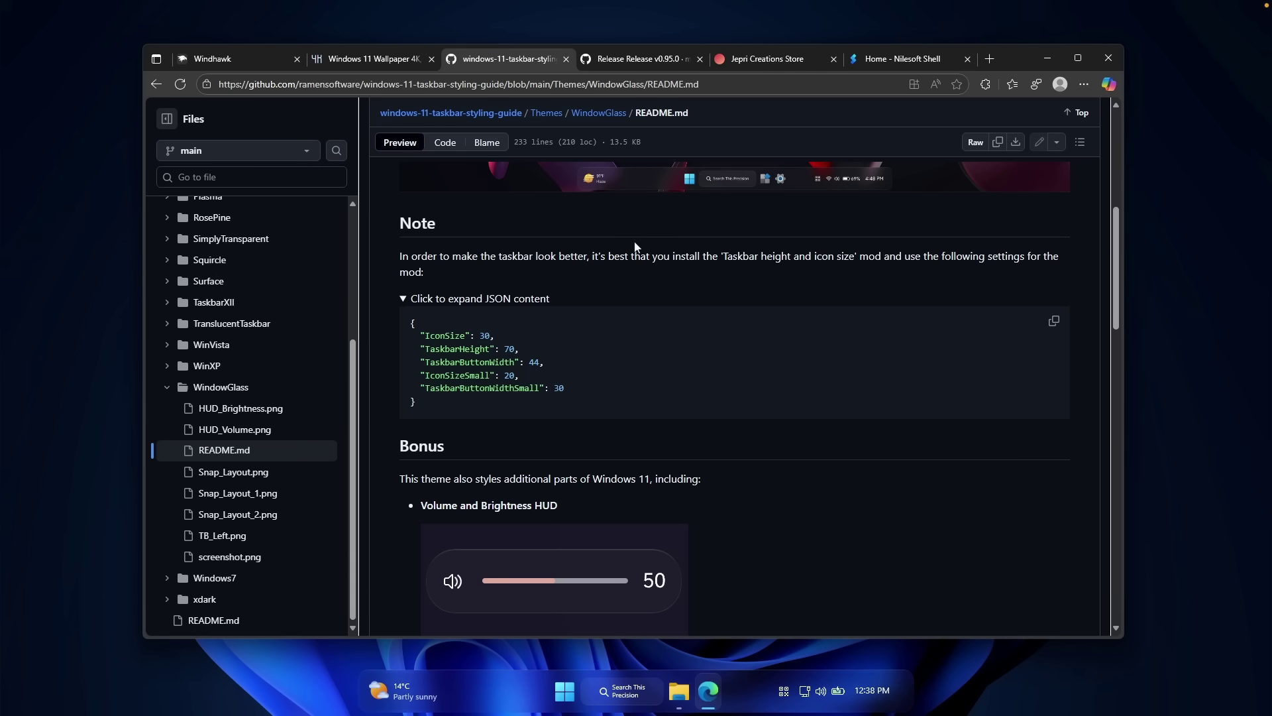
- Open the Nilesoft Shell website's download page and examine the available installer options
click(902, 58)
scroll(765, 290, down, 5)
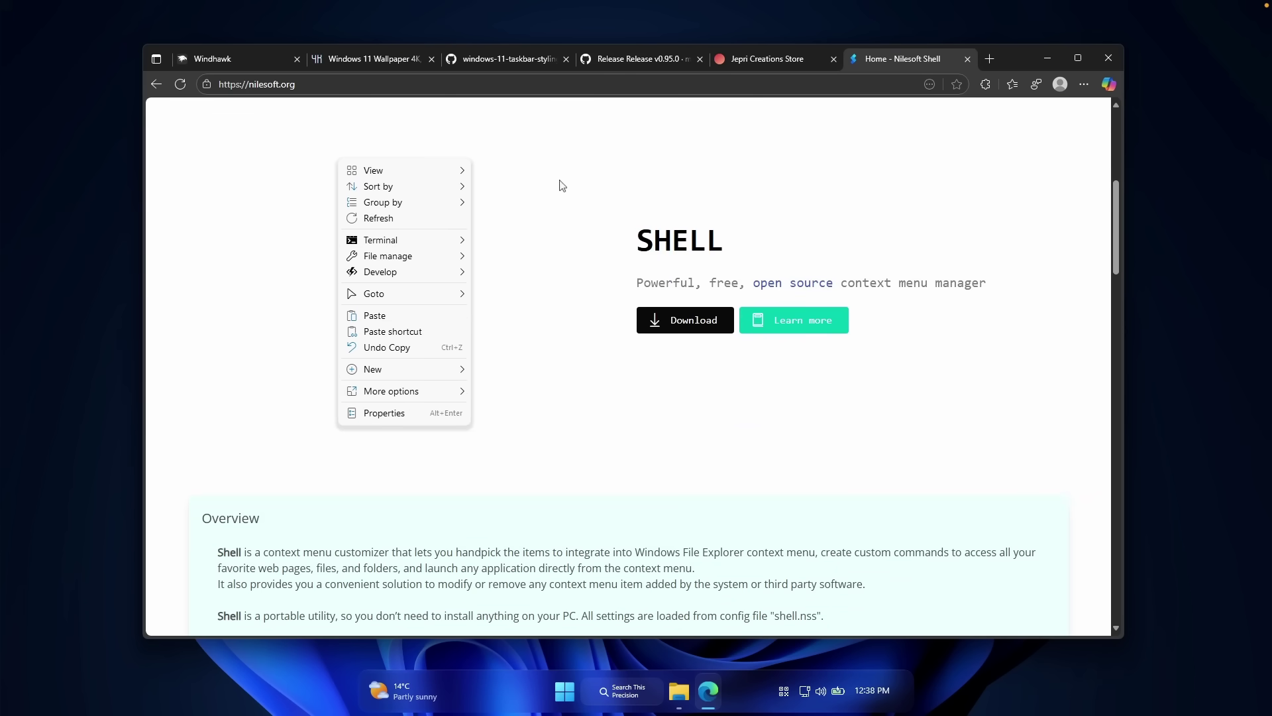
click(678, 321)
scroll(613, 301, down, 2)
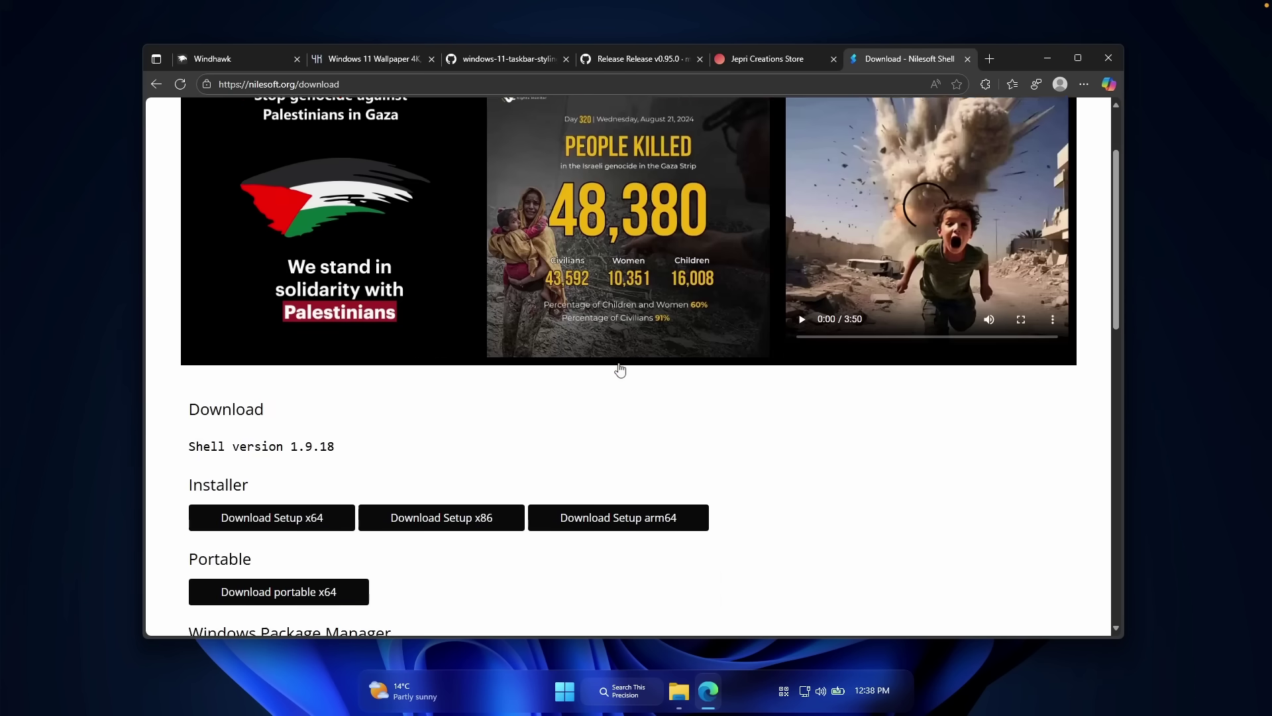
scroll(620, 369, down, 4)
scroll(563, 320, up, 1)
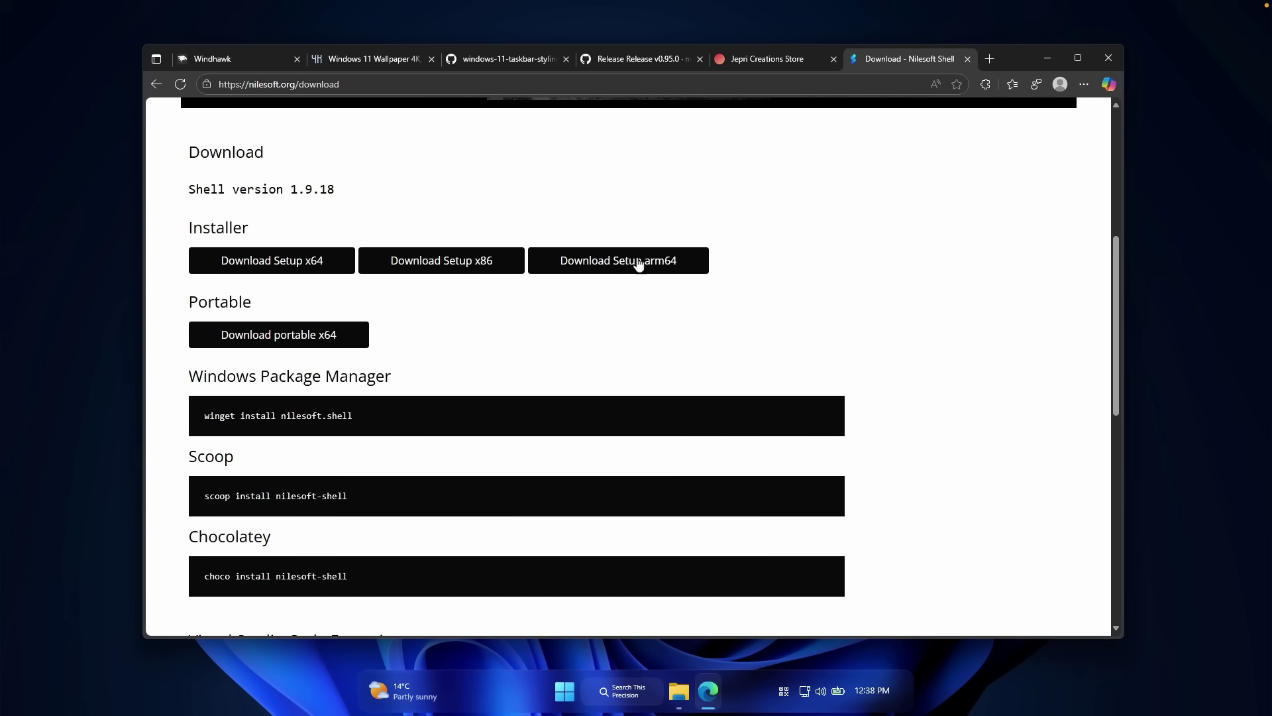
- Minimize the browser and view the stock desktop context menu with its View and Sort by submenus
click(1048, 58)
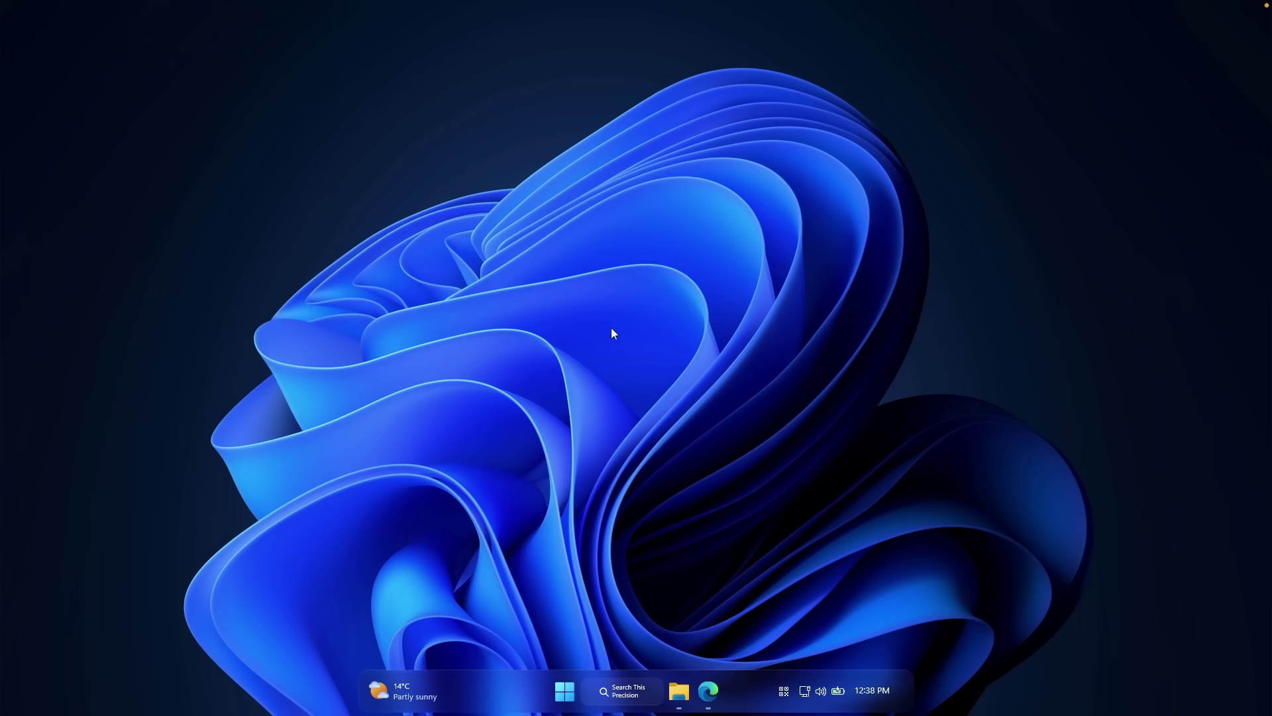
right_click(621, 296)
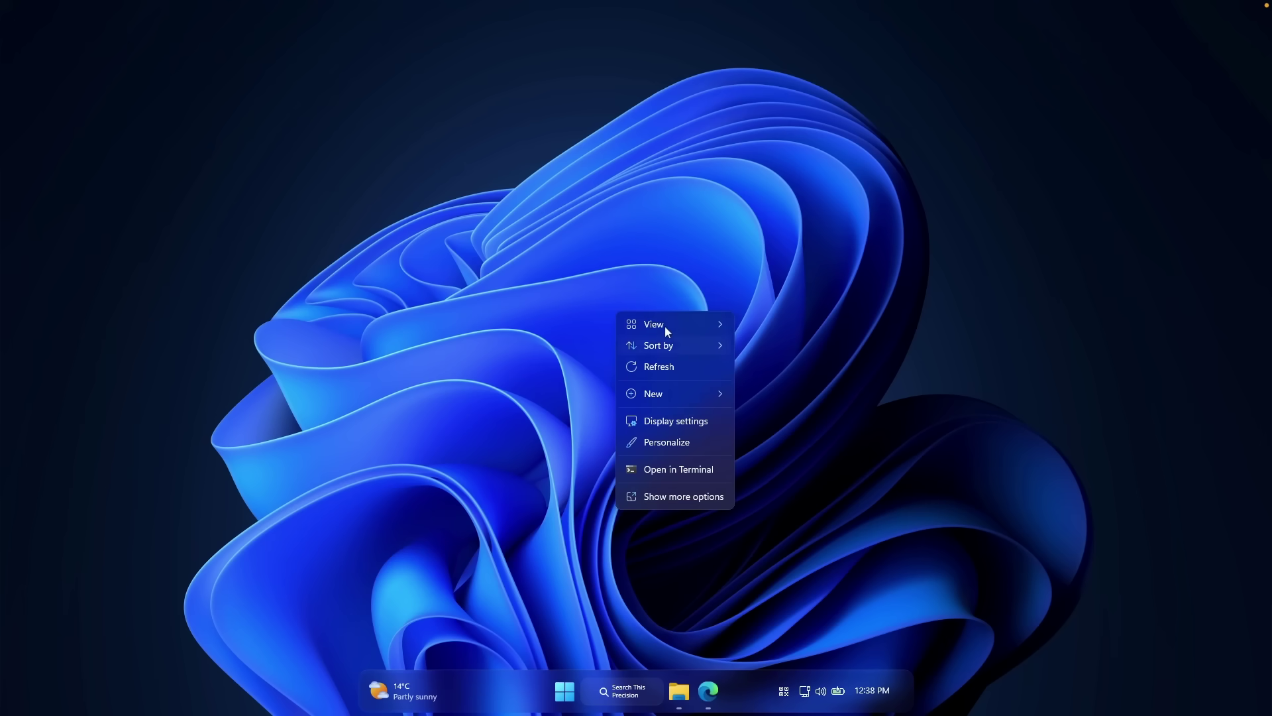
mouse_move(697, 325)
mouse_move(685, 350)
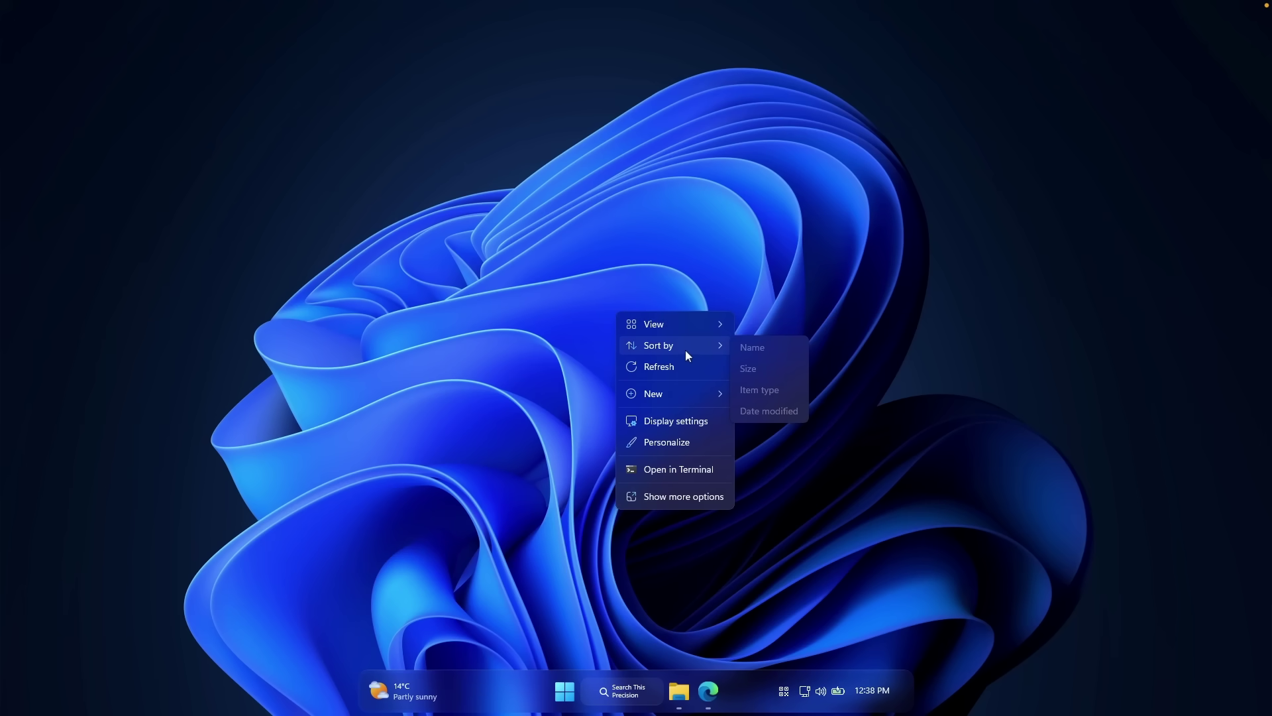
- Launch the setup-arm64 installer from the Downloads folder and allow it to run despite the SmartScreen block
click(679, 691)
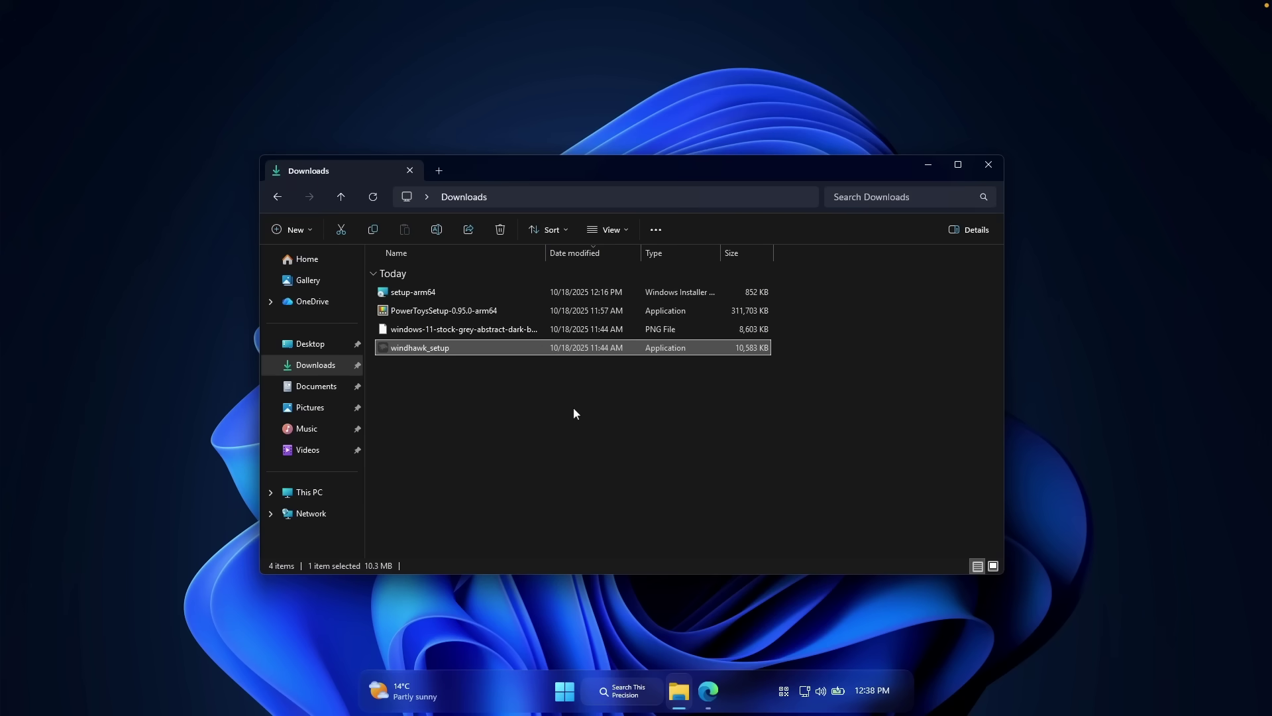
click(490, 292)
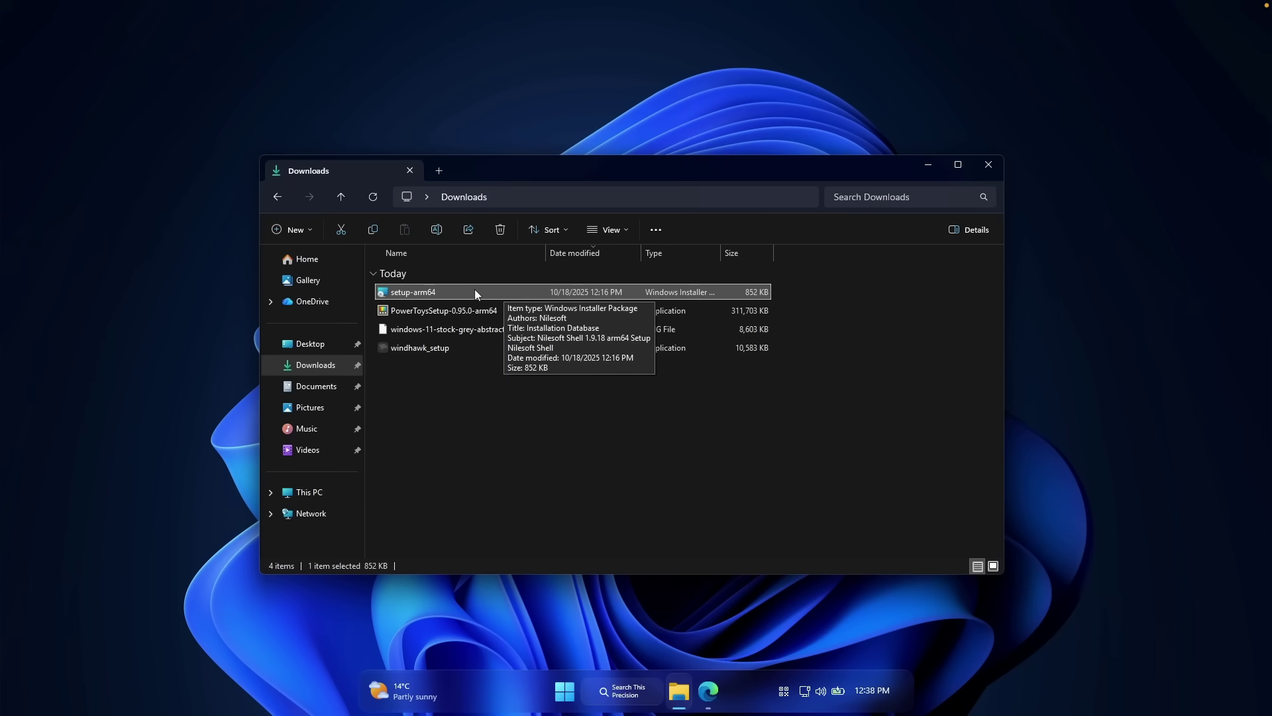
double_click(476, 292)
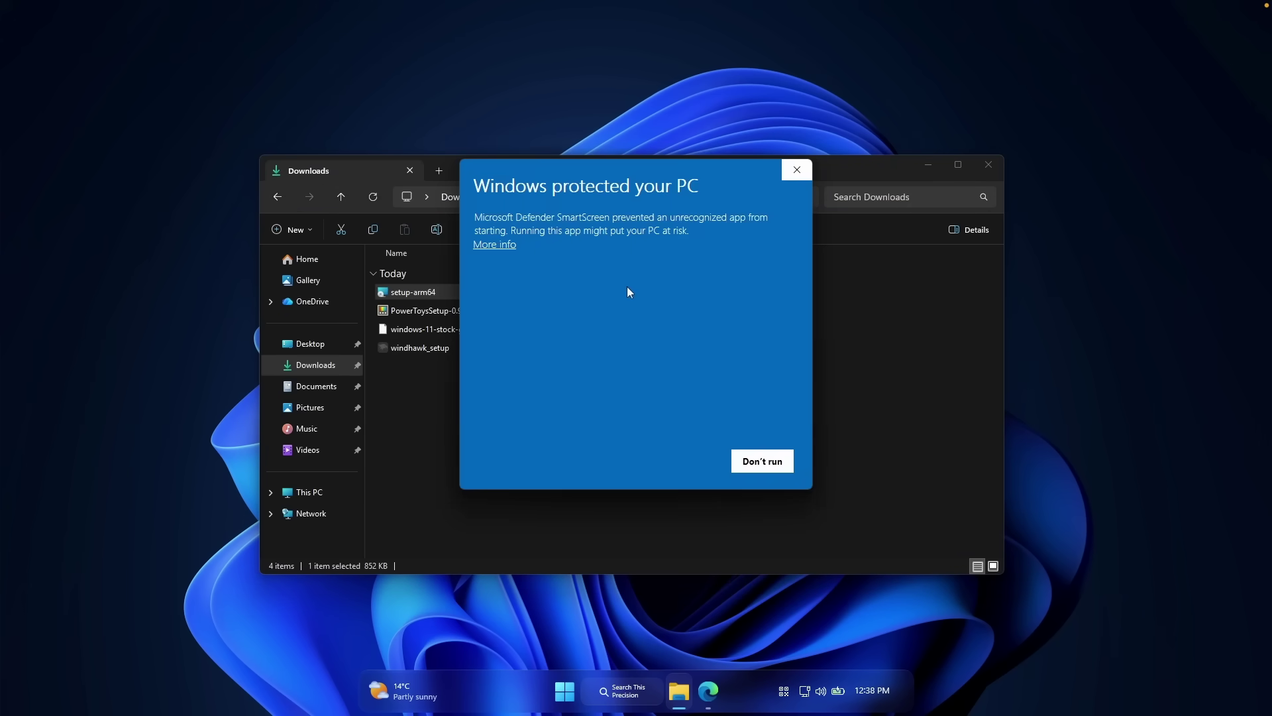
click(498, 244)
click(674, 464)
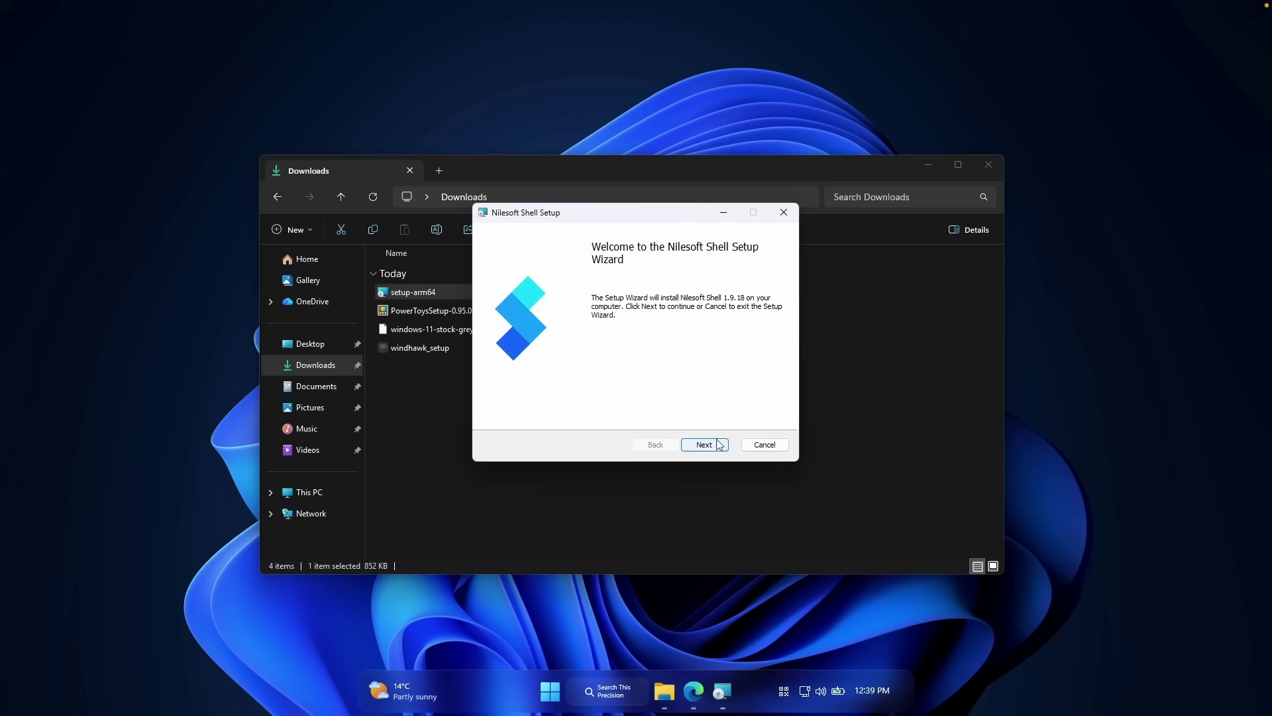
- Install Nilesoft Shell through its setup wizard, granting the installer and shell.exe permission to make changes
click(706, 444)
click(710, 442)
click(717, 446)
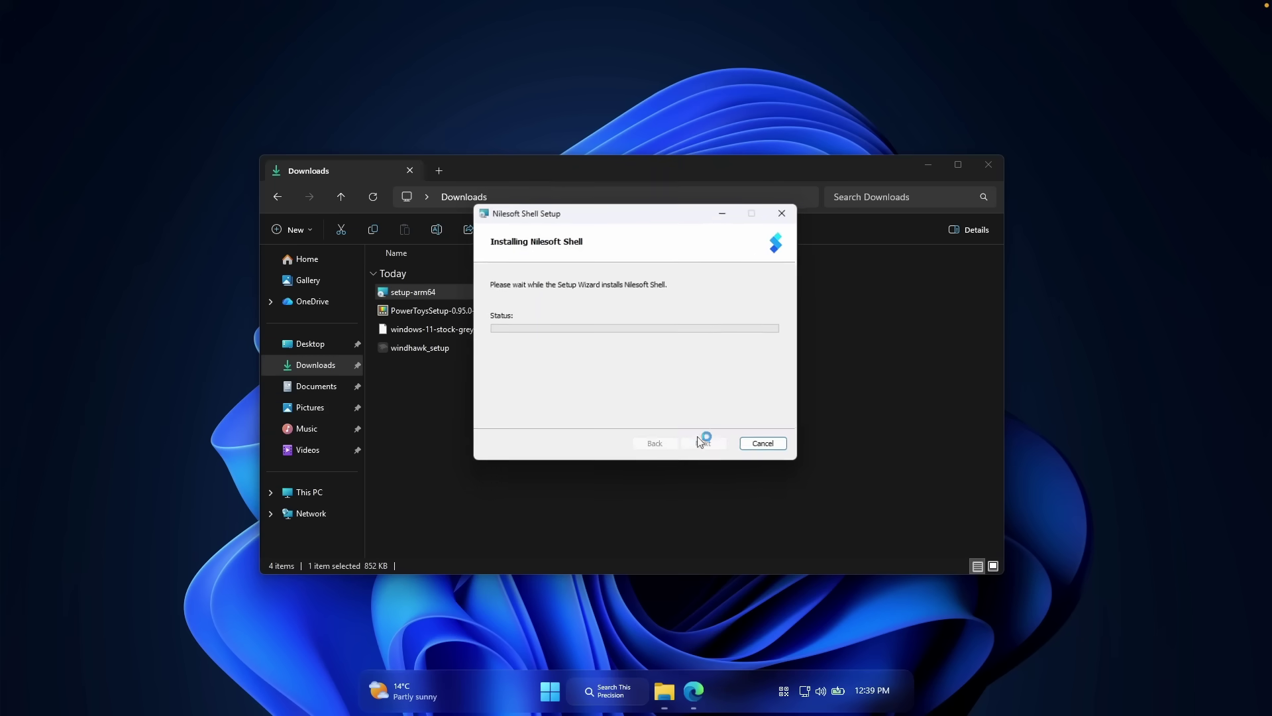
key(alt+y)
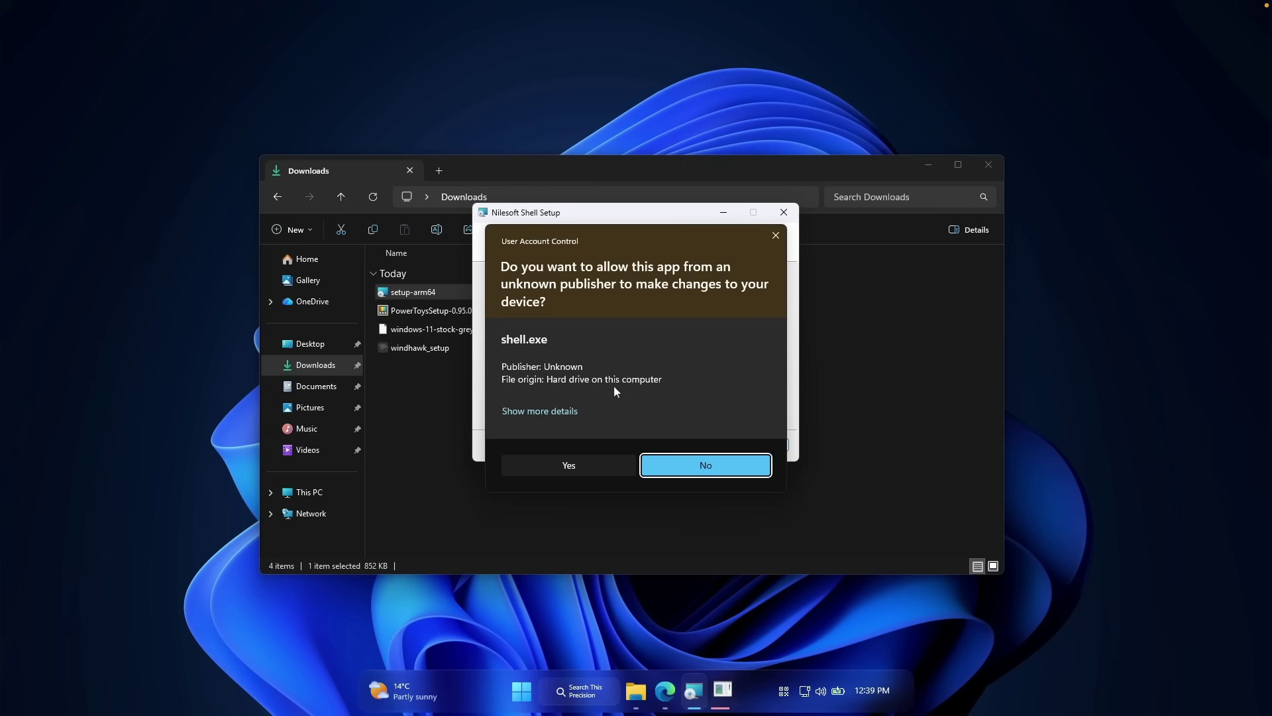
click(602, 464)
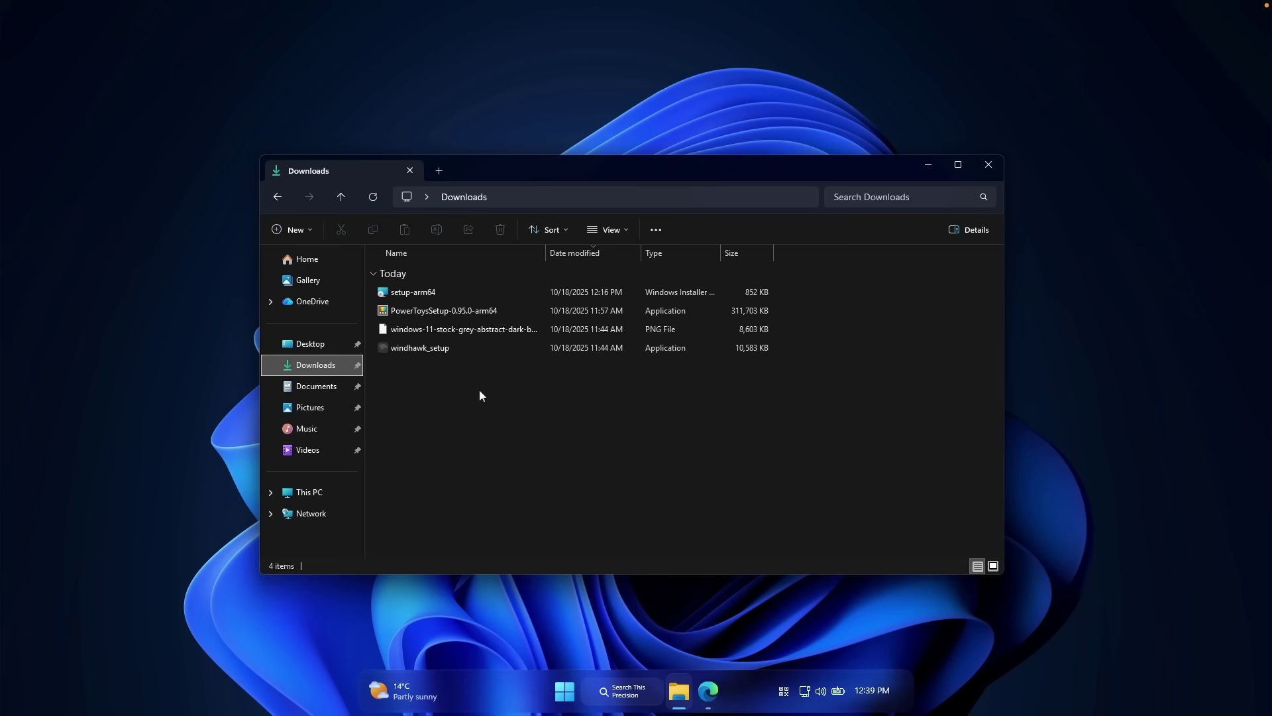
- View the restyled desktop context menu with its View, File manage and New submenus, and dismiss it
right_click(190, 322)
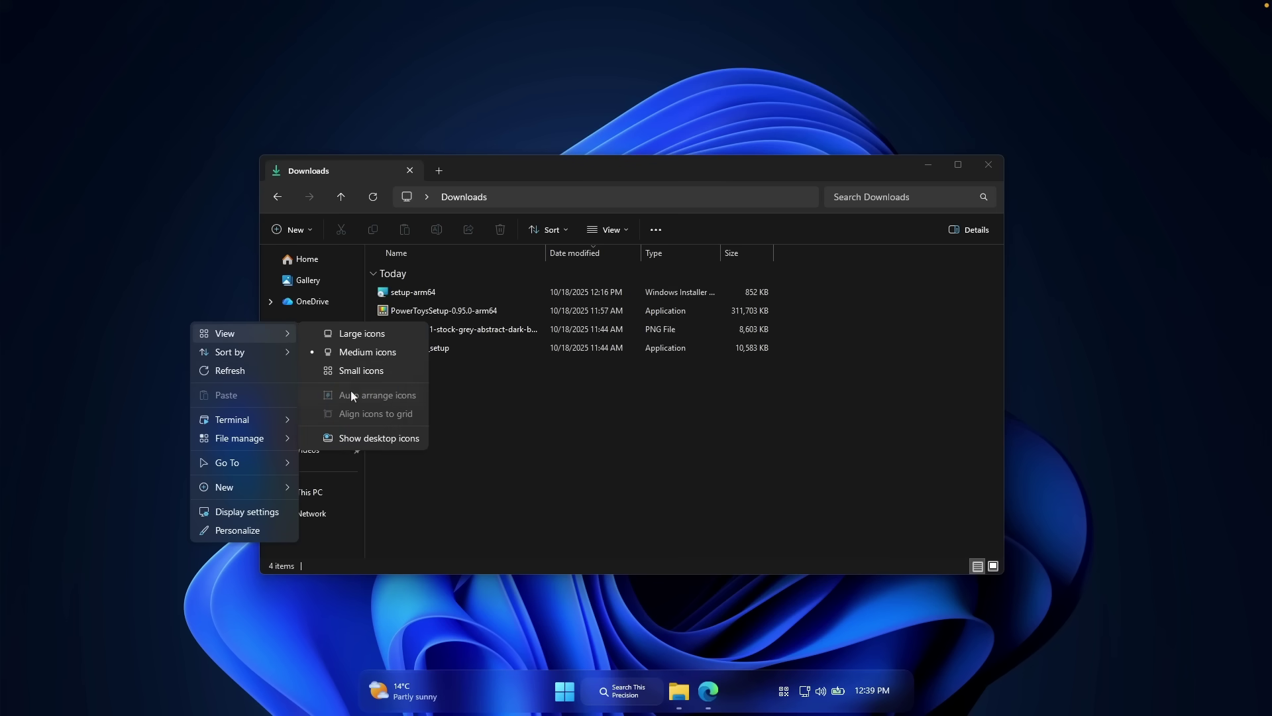
mouse_move(253, 422)
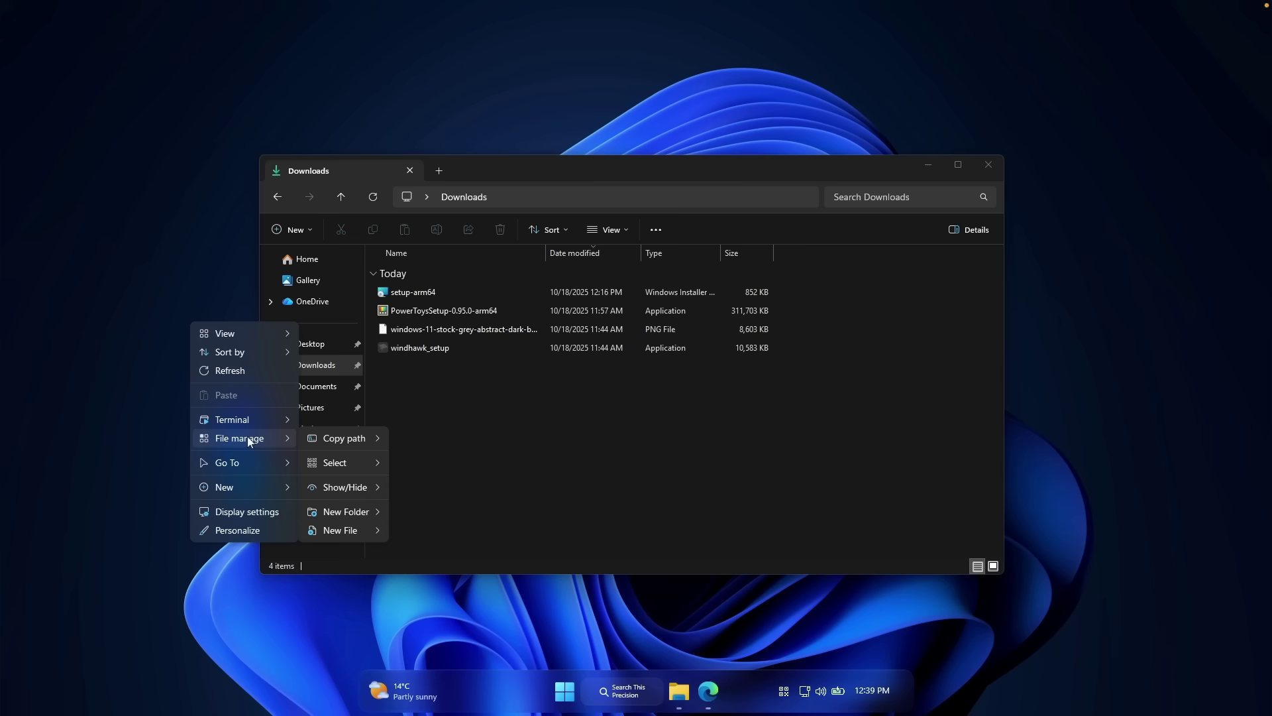
mouse_move(243, 464)
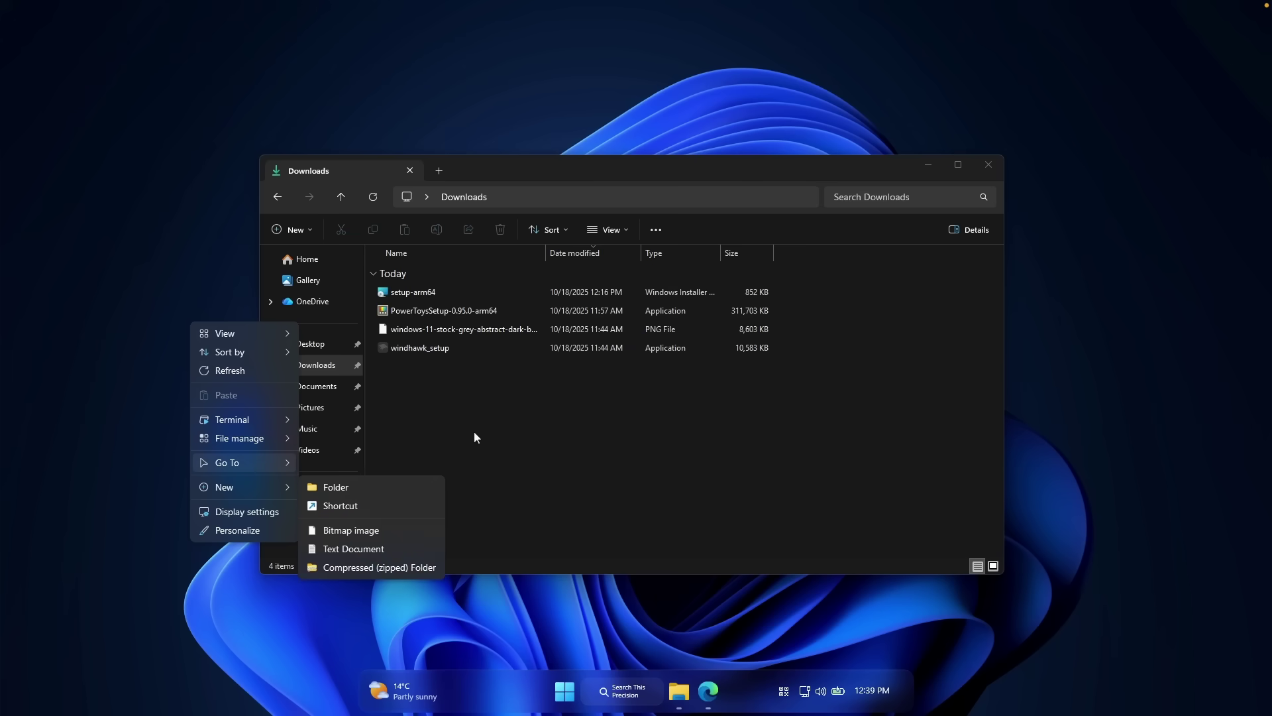
click(494, 401)
- View the context menu of the wallpaper PNG in Downloads with its Open with options, and dismiss it
click(499, 330)
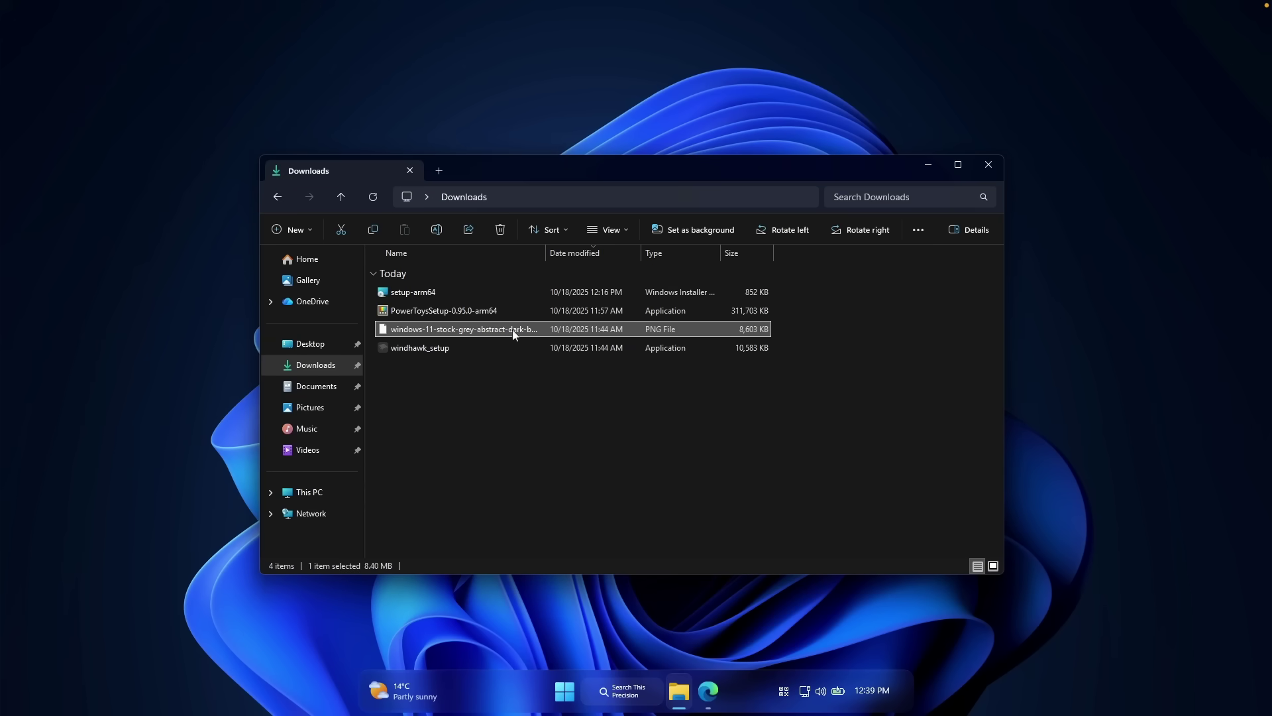
double_click(515, 329)
right_click(515, 329)
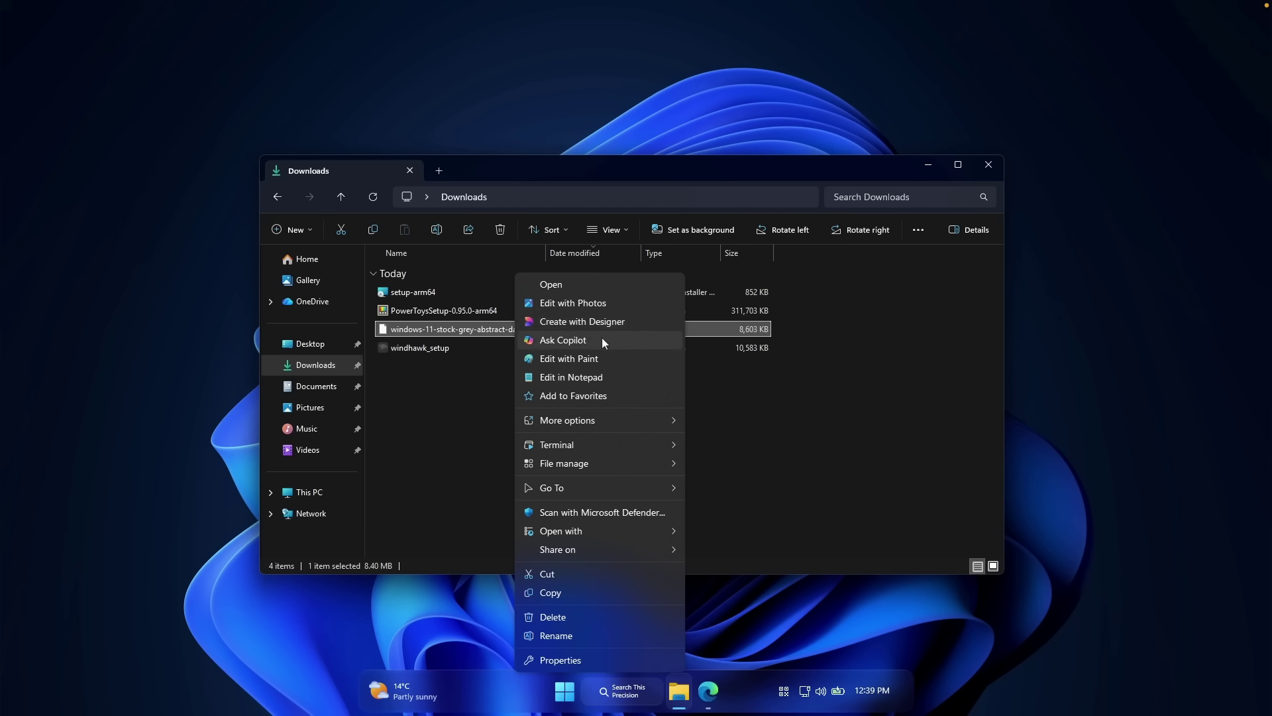
click(561, 531)
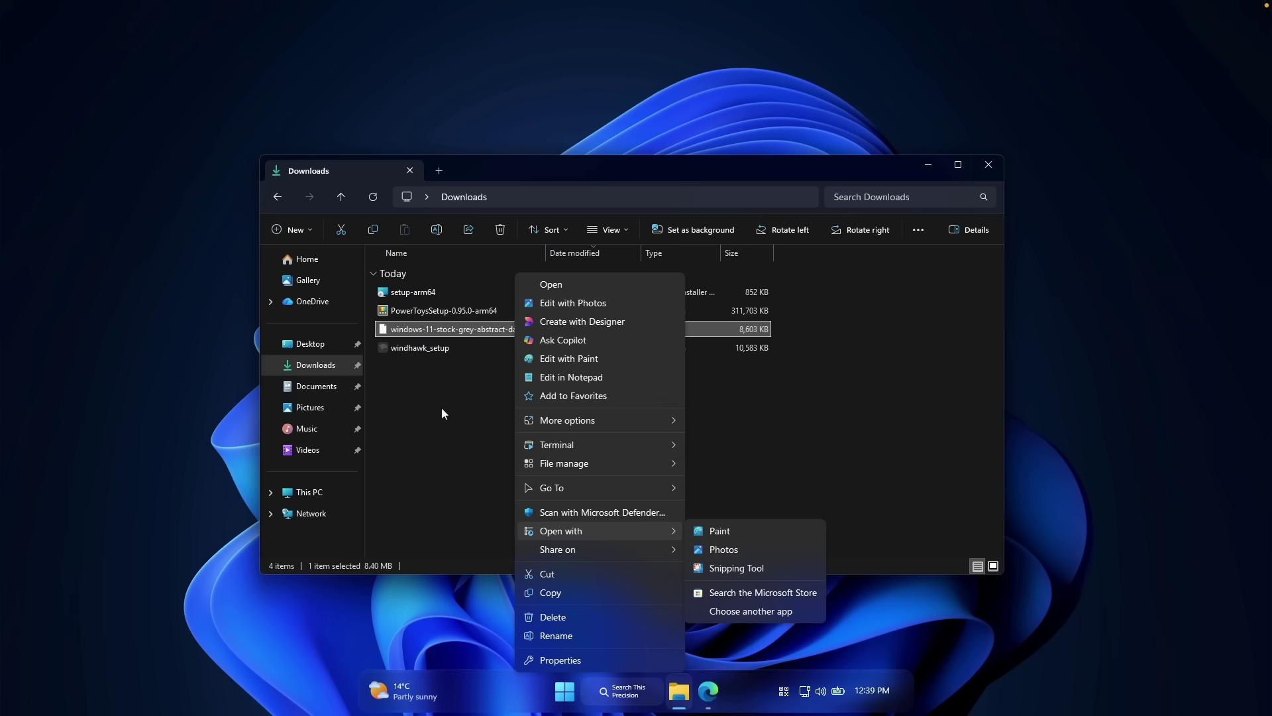
click(445, 406)
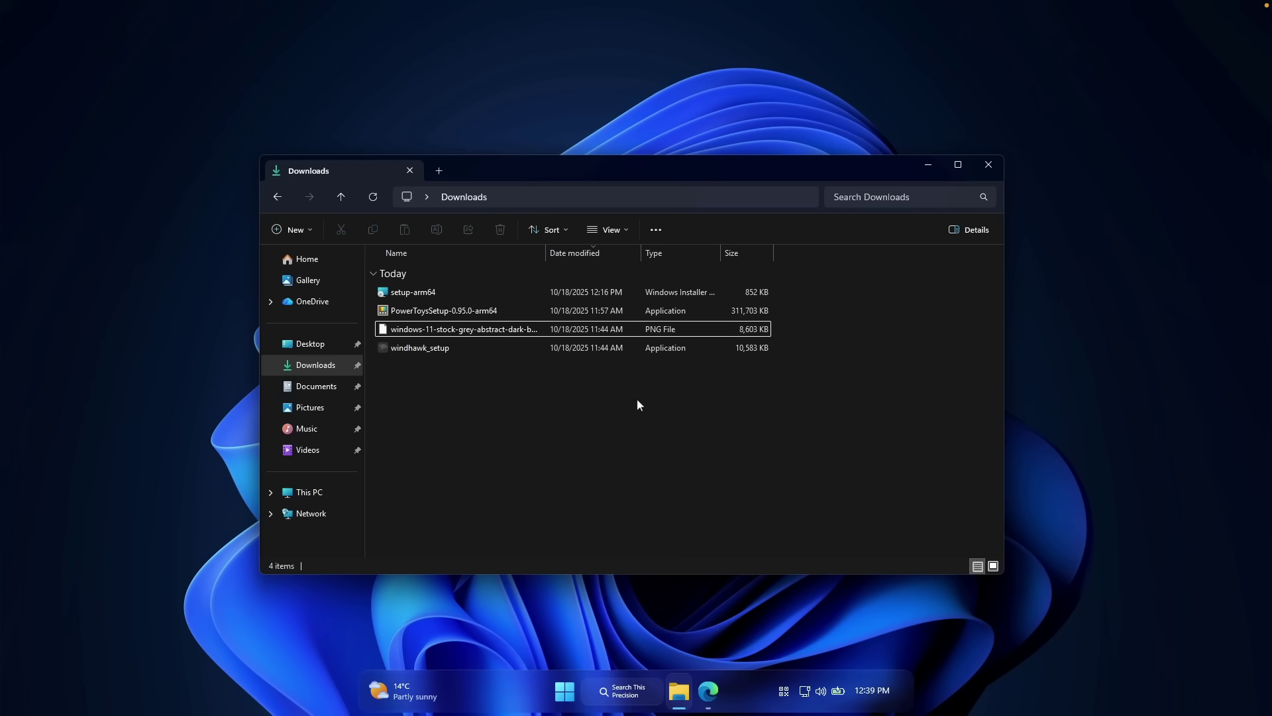
- Select PowerToysSetup-0.95.0-arm64 in Downloads, and review the PowerToys v0.95.0 release page and its installers in the browser
click(667, 308)
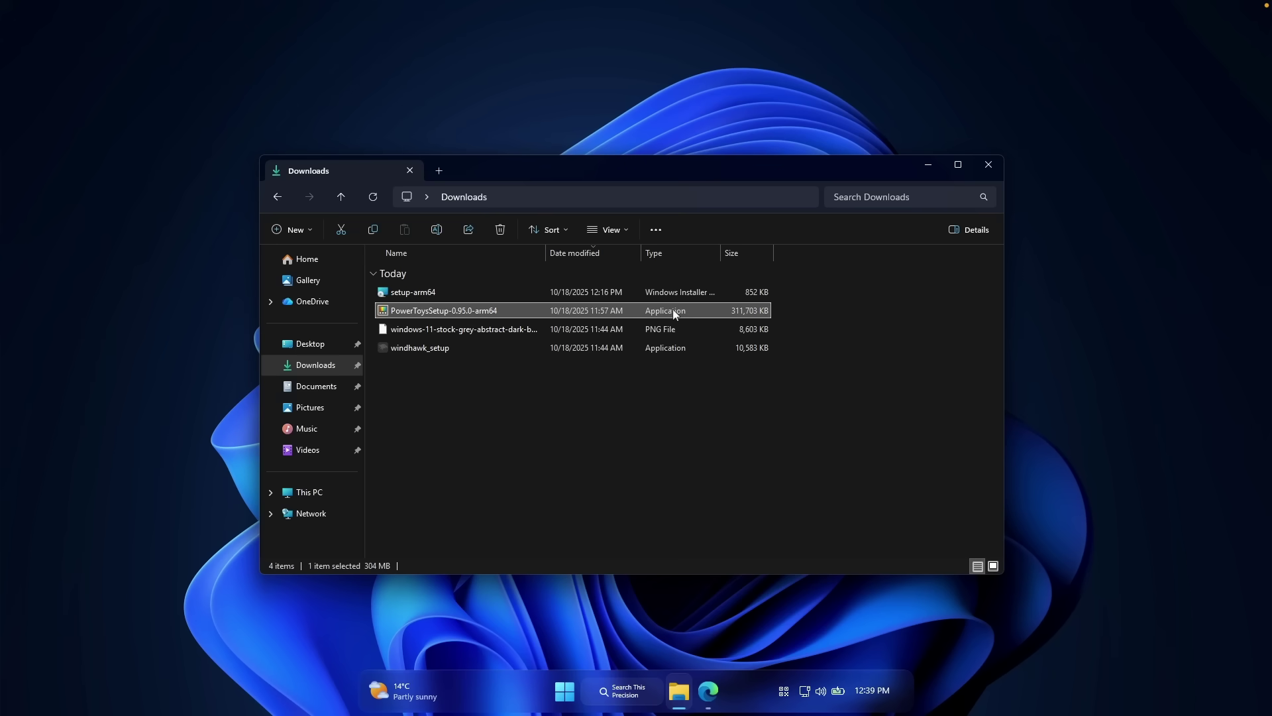
click(708, 691)
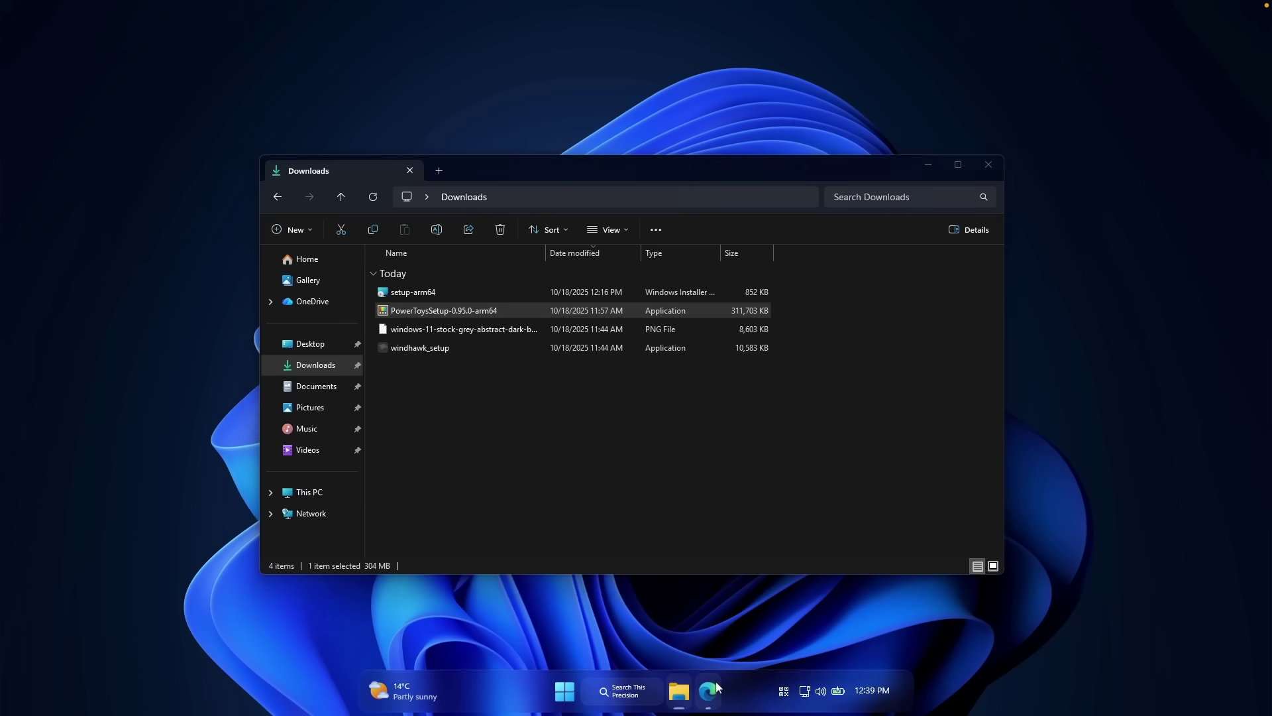
click(646, 60)
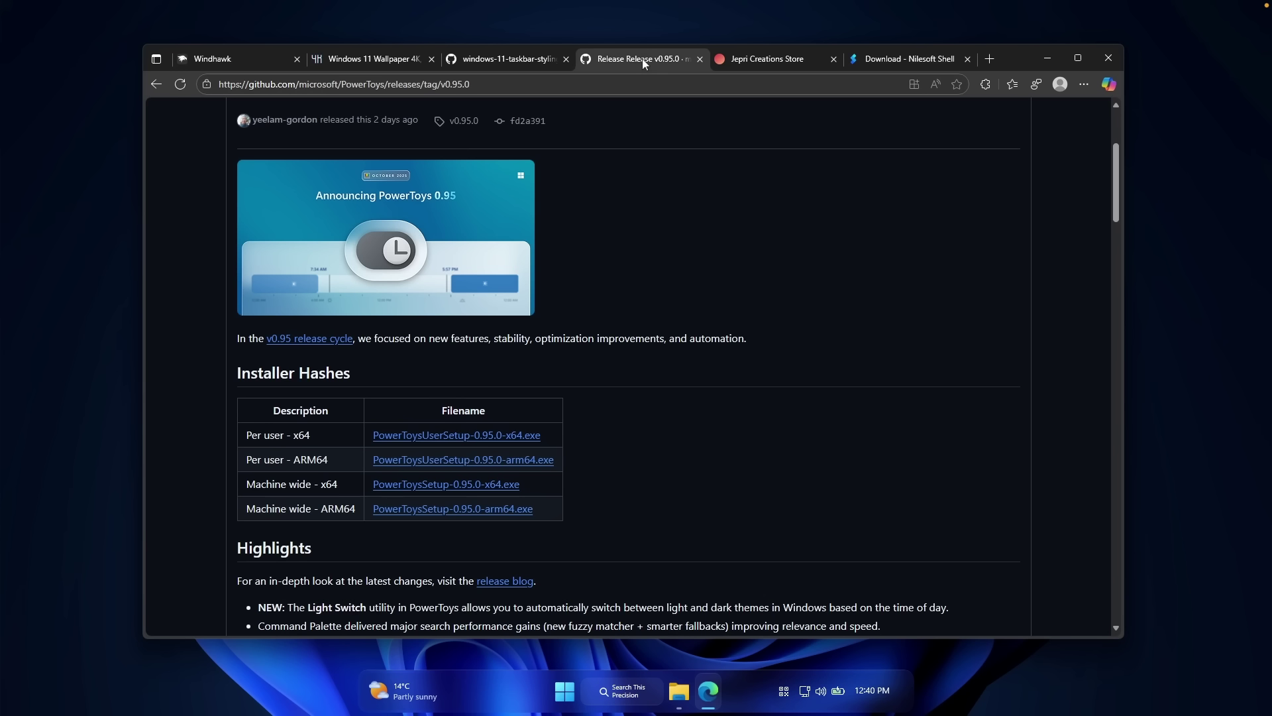
scroll(593, 305, up, 4)
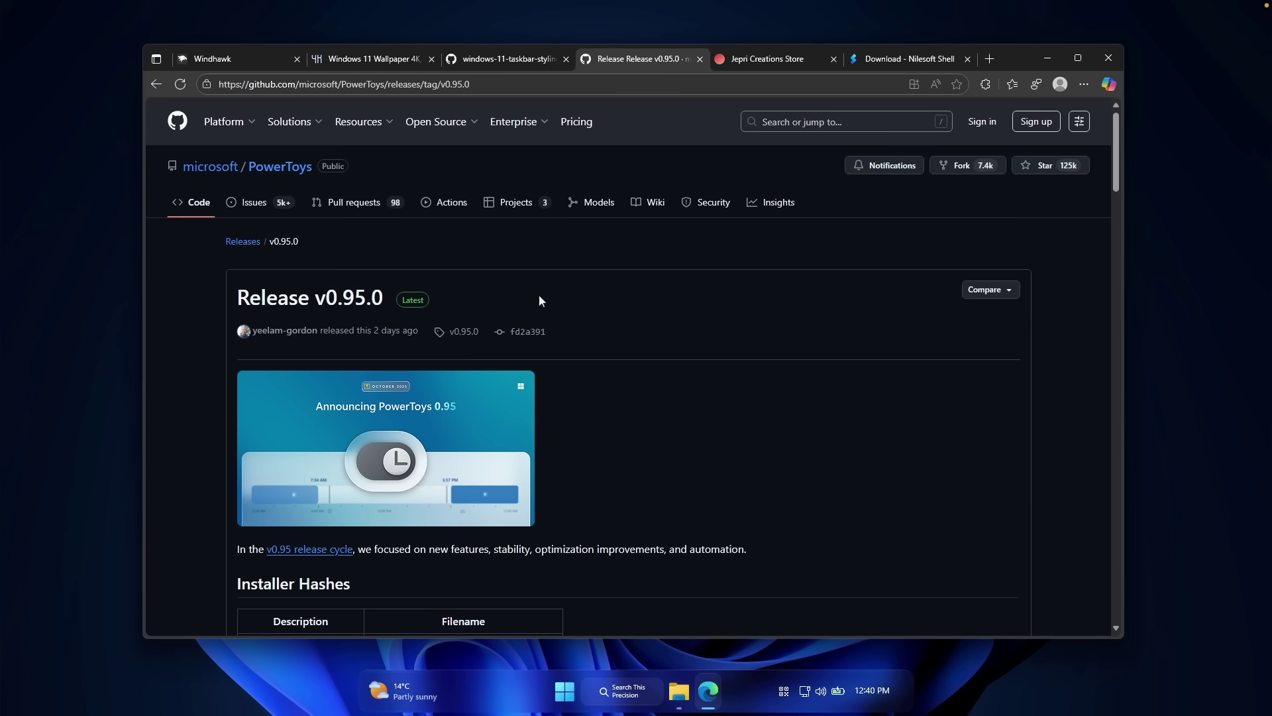
scroll(750, 282, down, 1)
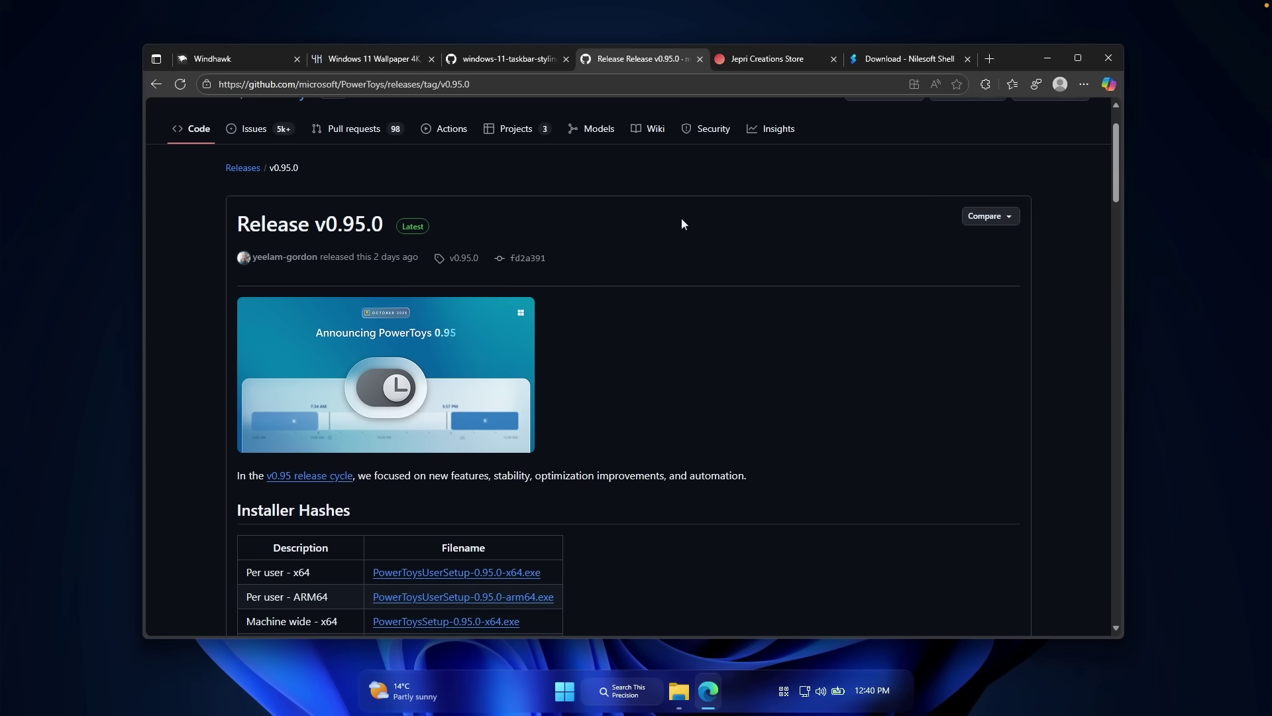
scroll(594, 314, down, 4)
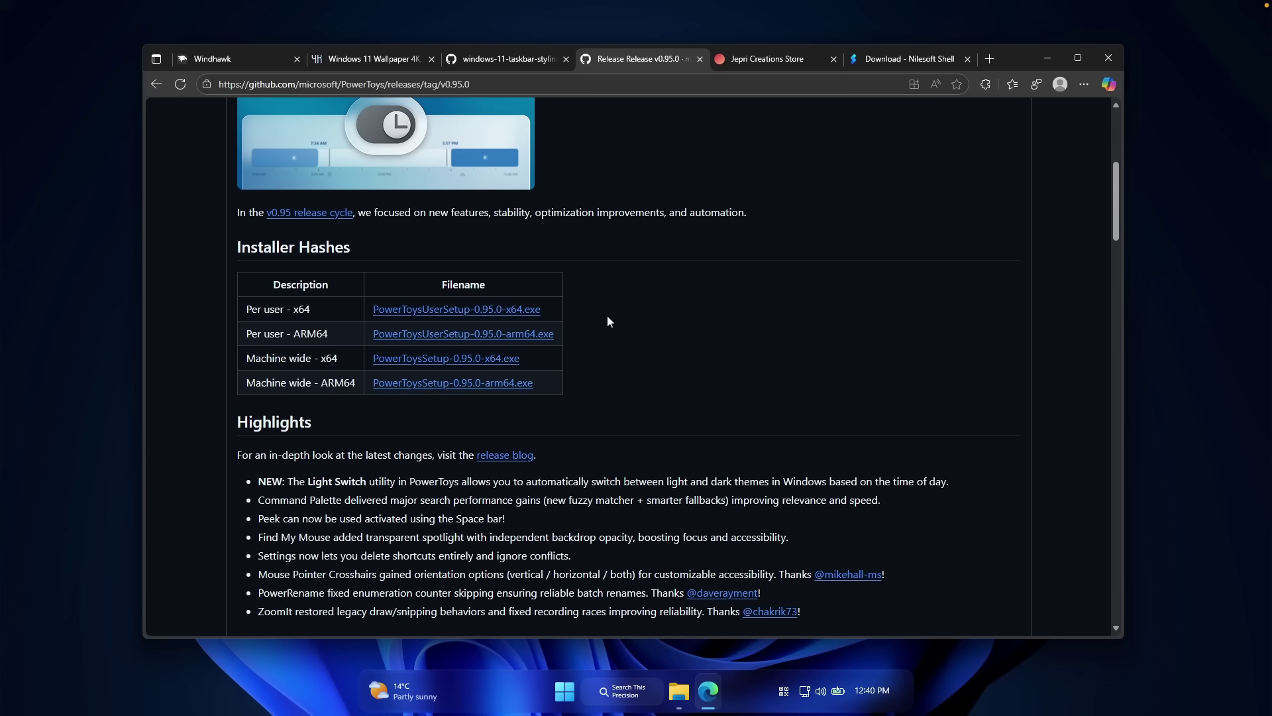
- Close the Downloads window, minimize the browser and open PowerToys Settings
click(678, 691)
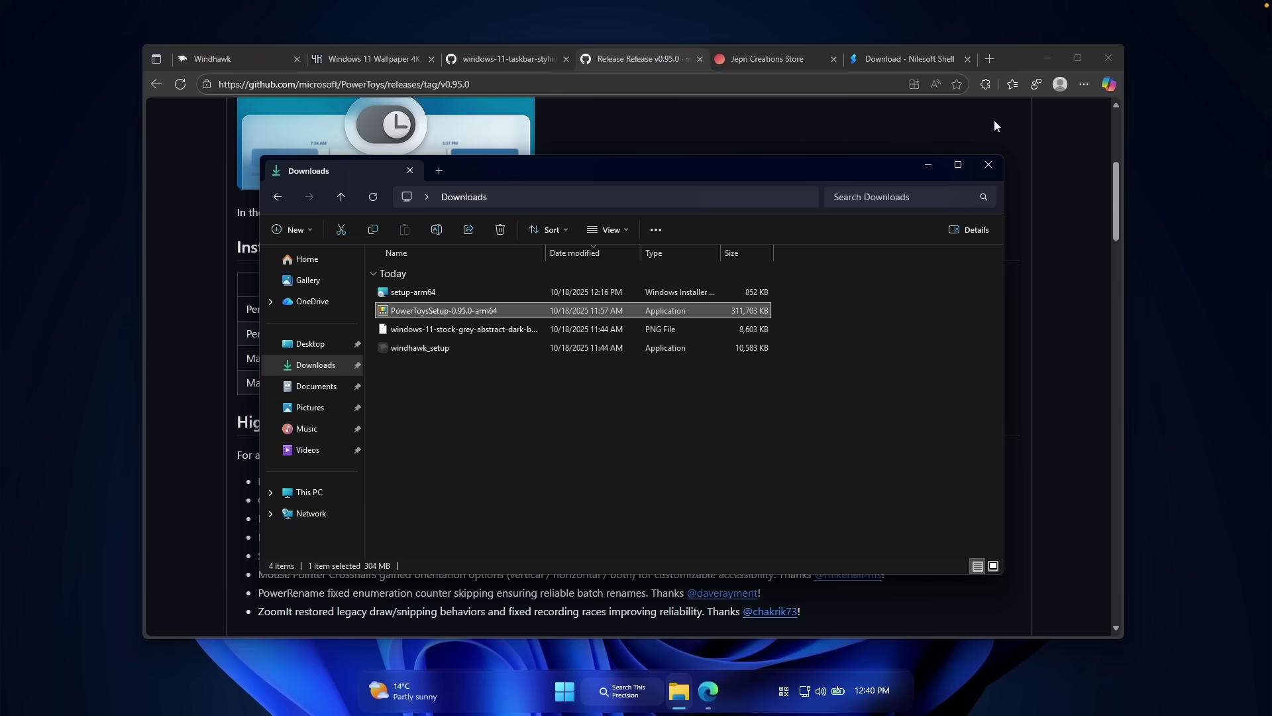
click(988, 165)
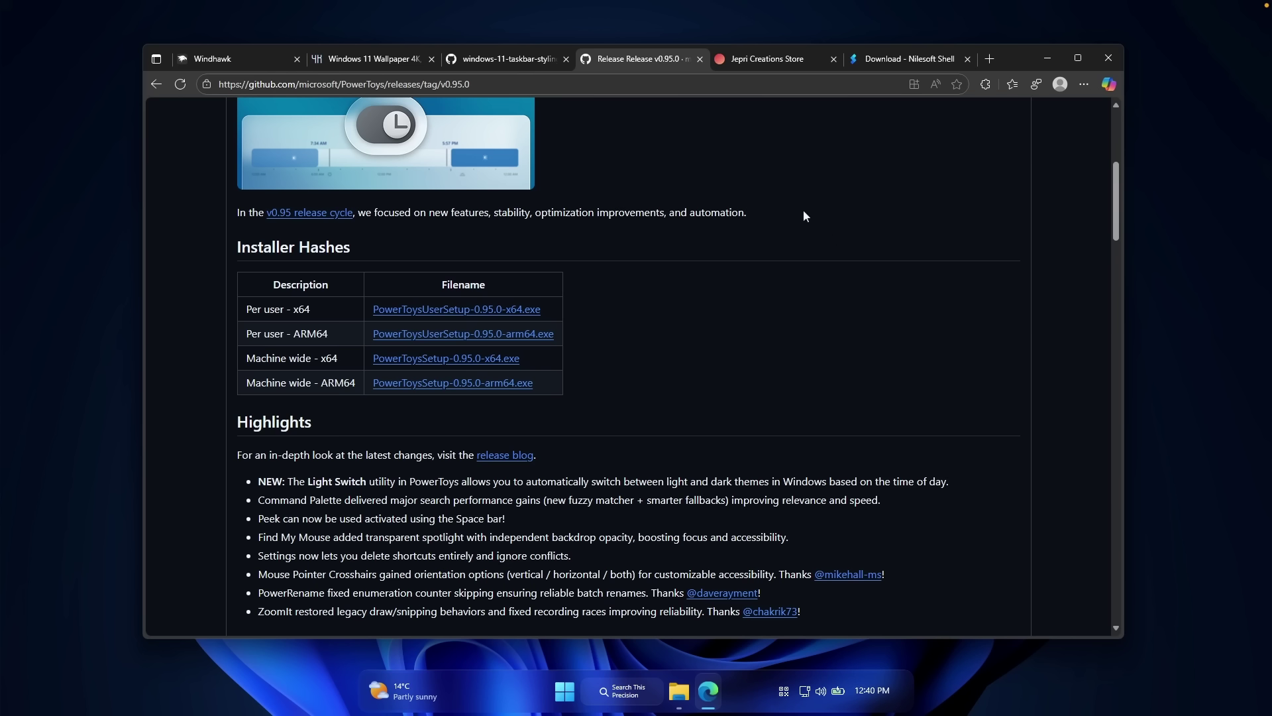
click(1048, 59)
click(927, 169)
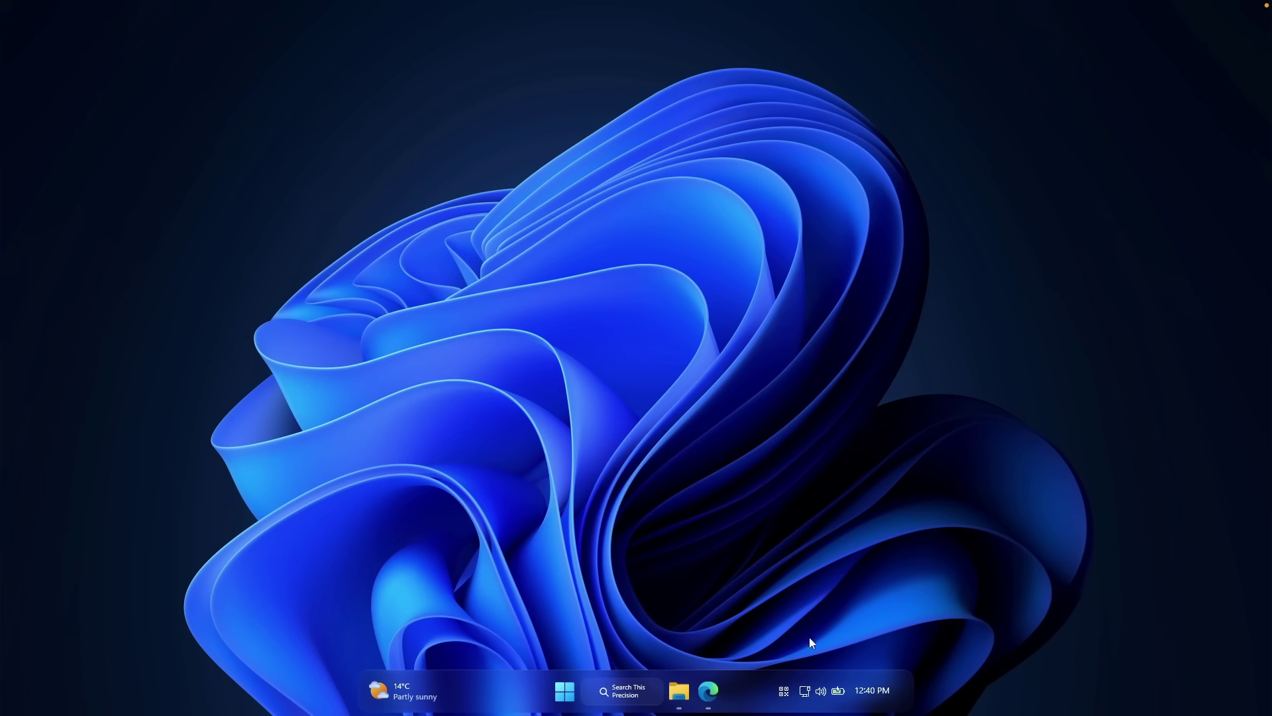
click(784, 690)
click(564, 691)
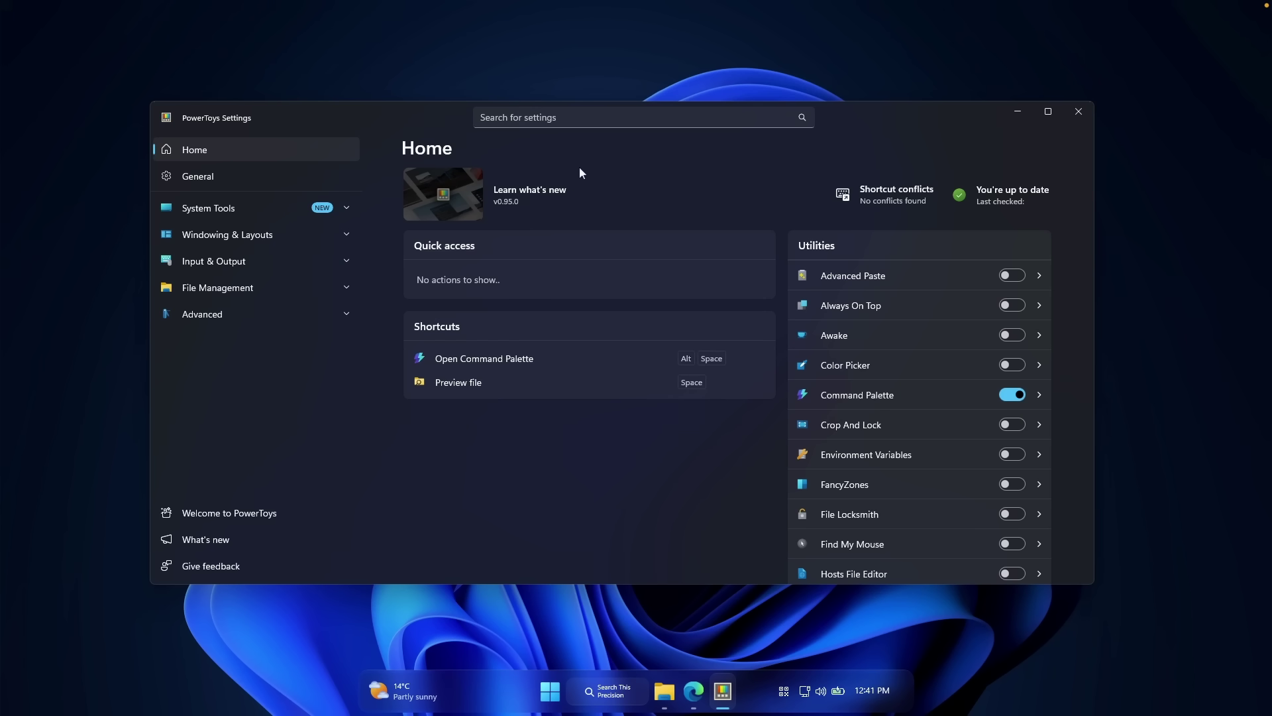
- Search the Start menu for "power" and return to the PowerToys Settings window
click(550, 692)
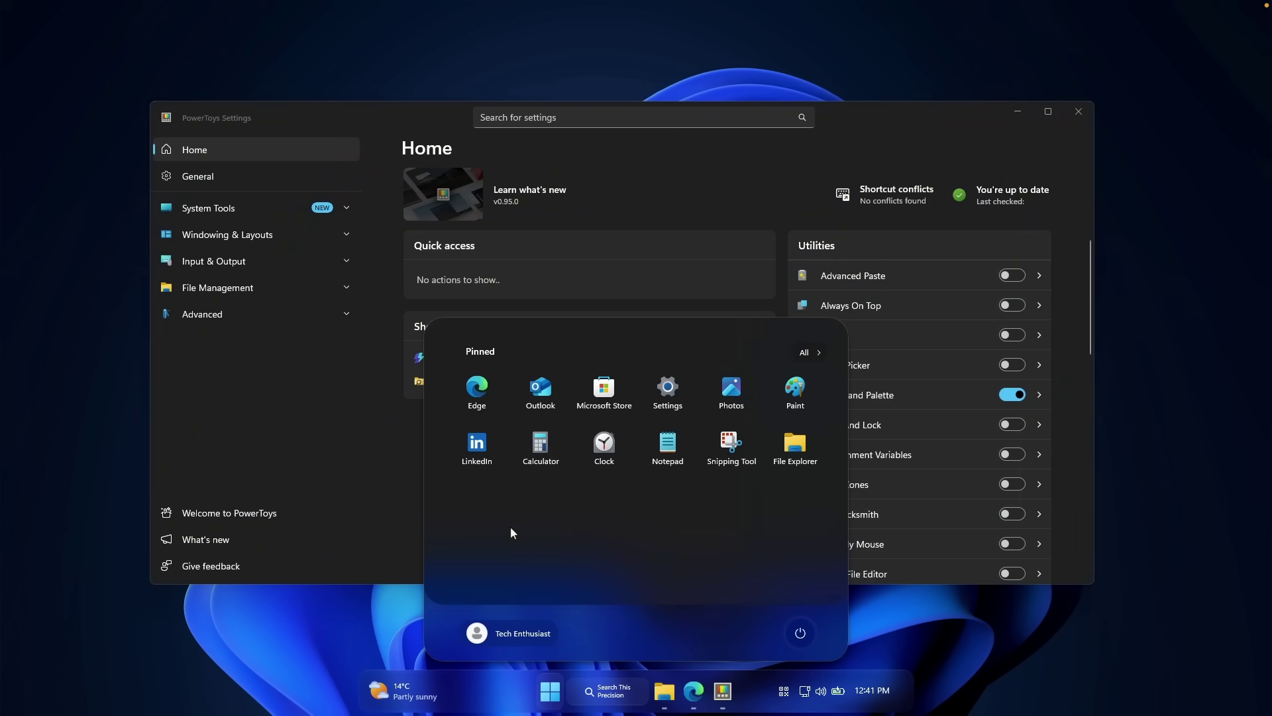
text(power)
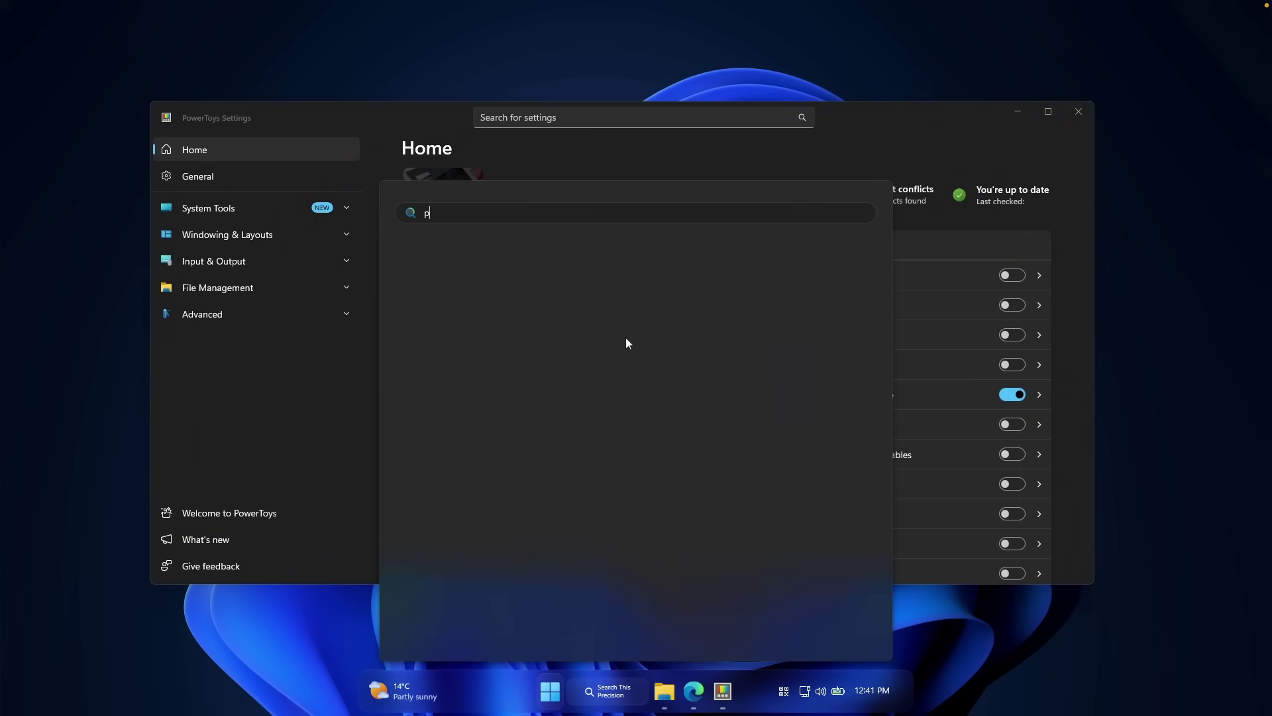
click(406, 117)
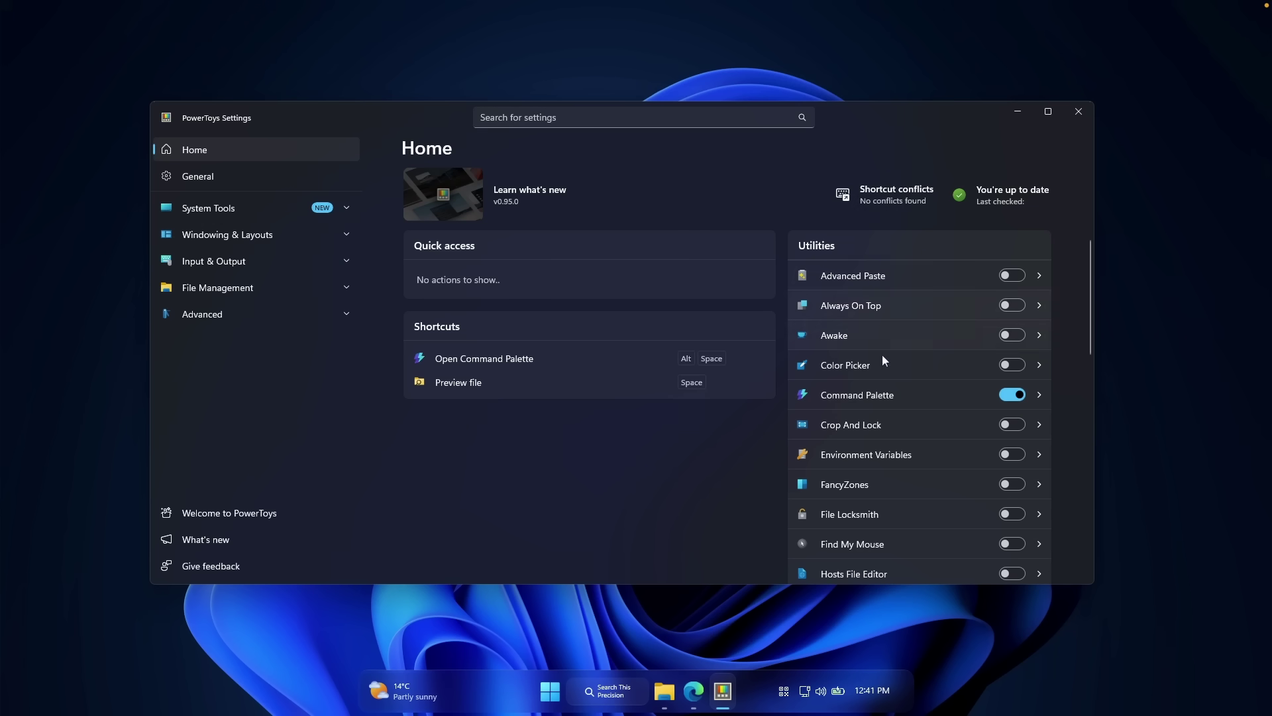
- View the Command Palette settings, minimize PowerToys Settings and bring up the Command Palette launcher
click(880, 396)
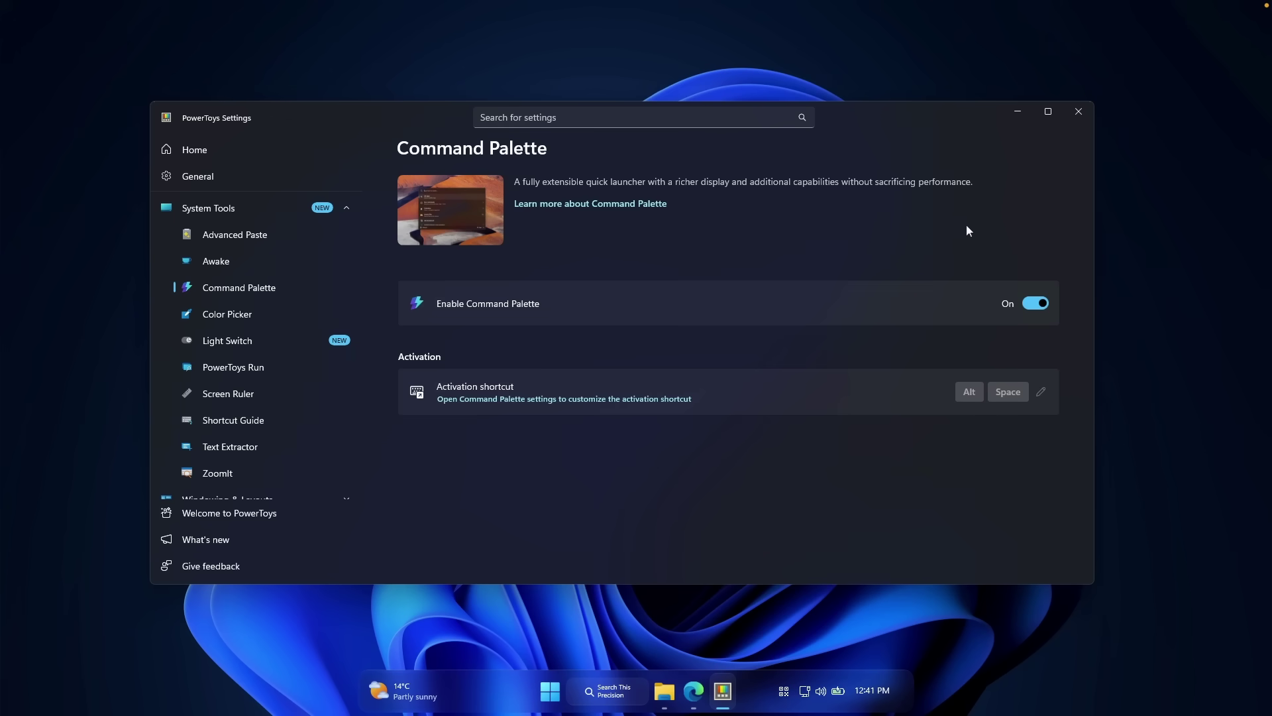
click(1006, 115)
key(alt+space)
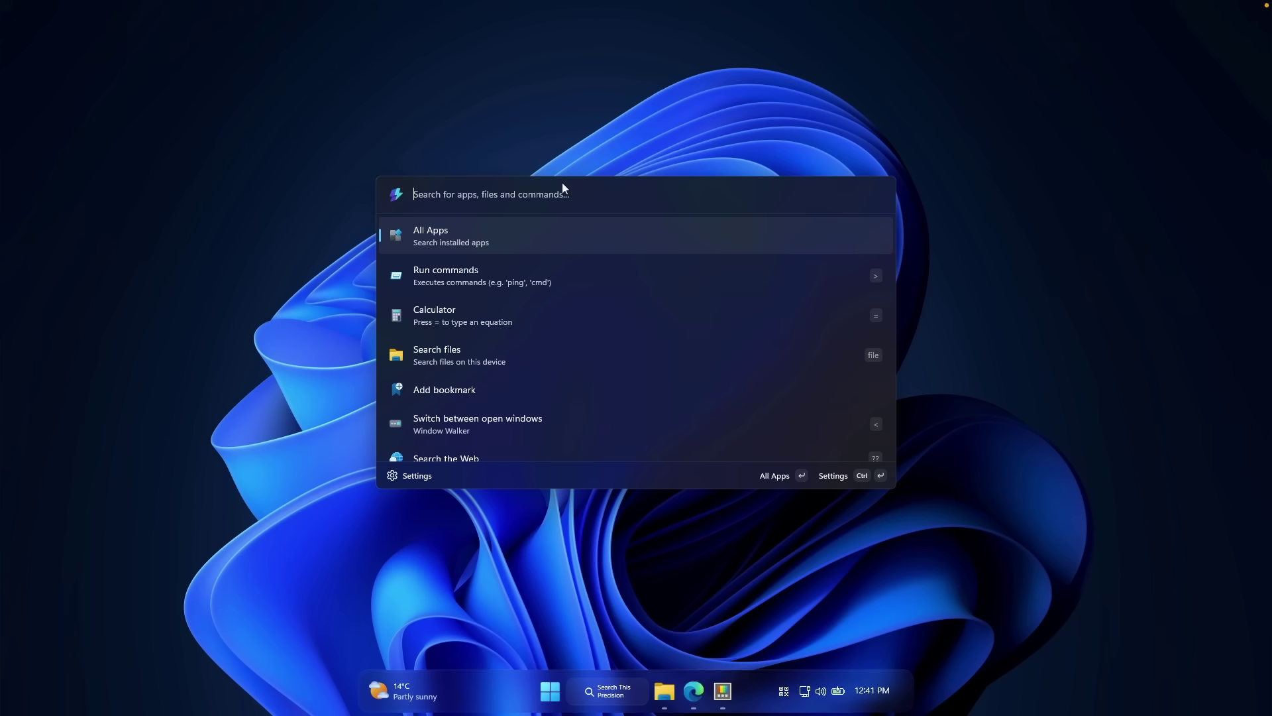
- Launch the Zen browser by searching "zen" in the Command Palette, close it, and reopen the palette to view its commands
text(zen)
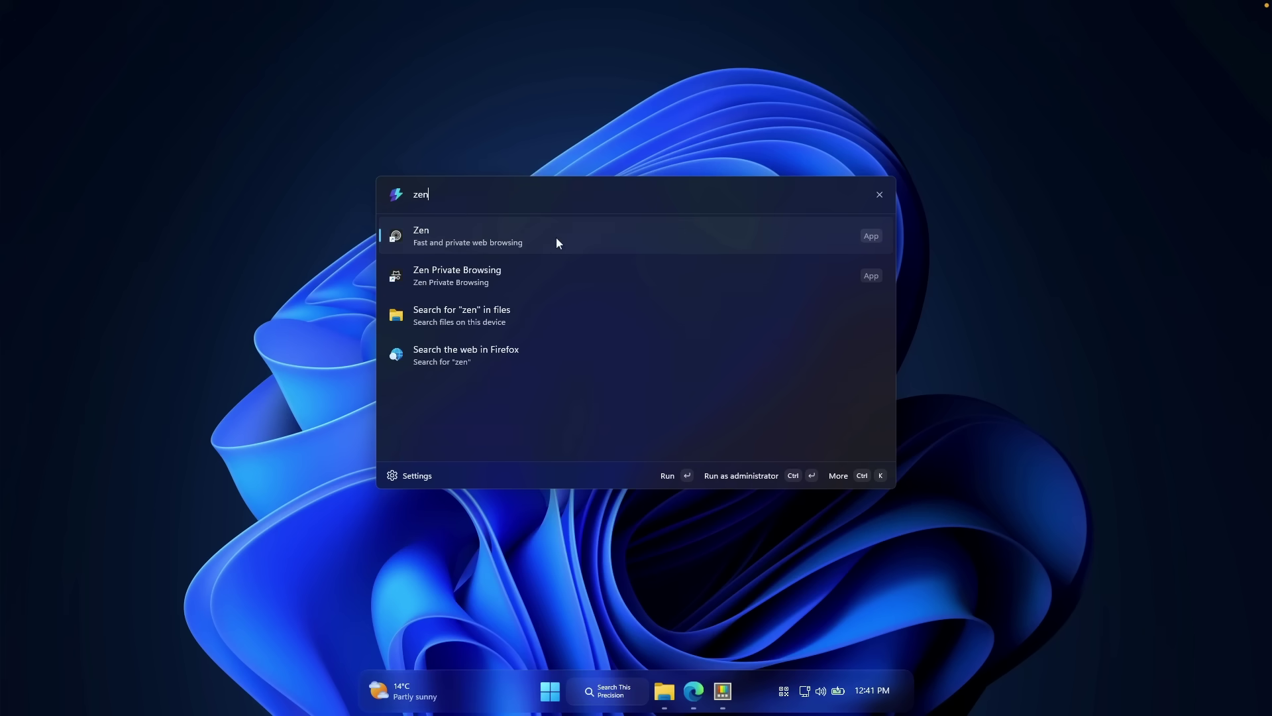
click(467, 237)
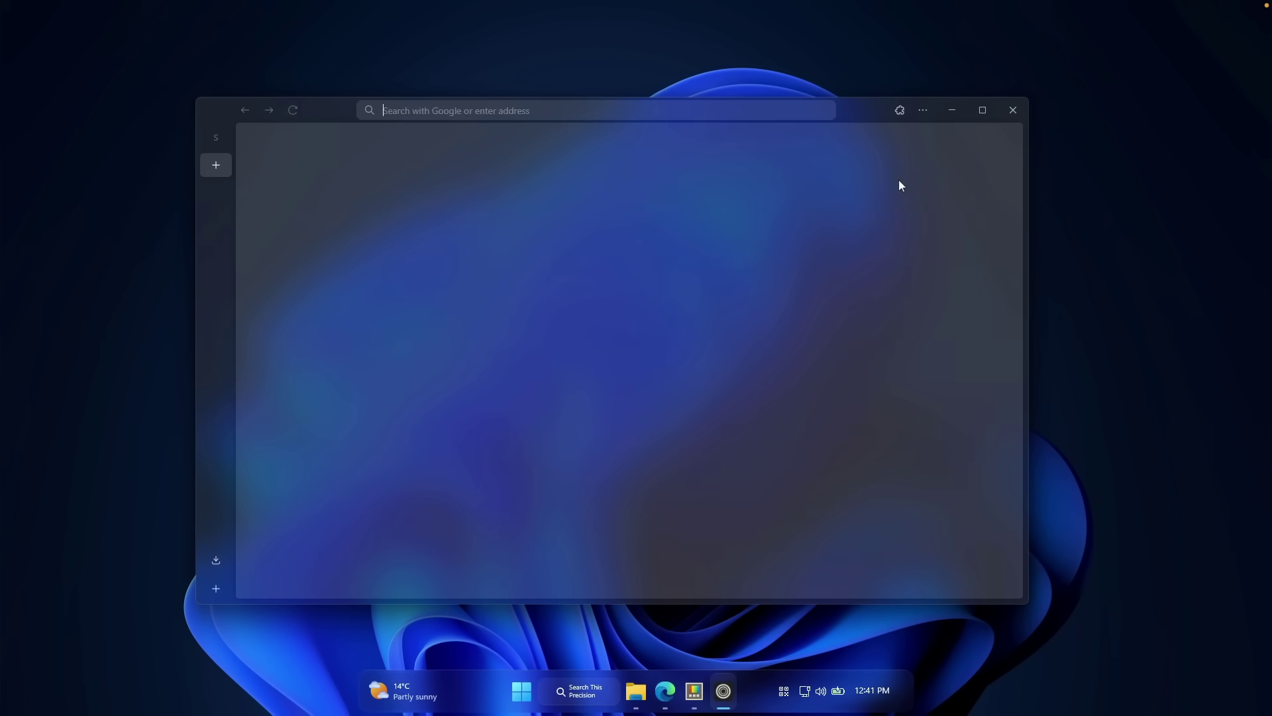
click(1018, 110)
key(super+alt+space)
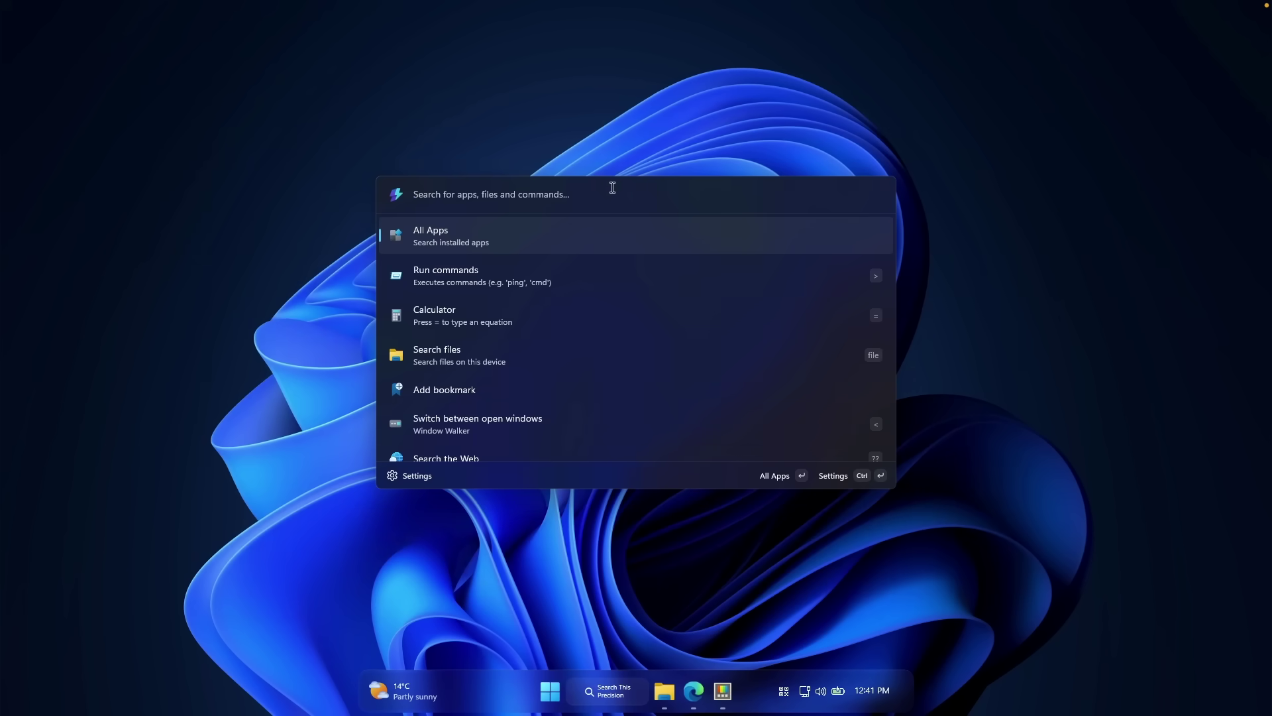
scroll(562, 355, down, 1)
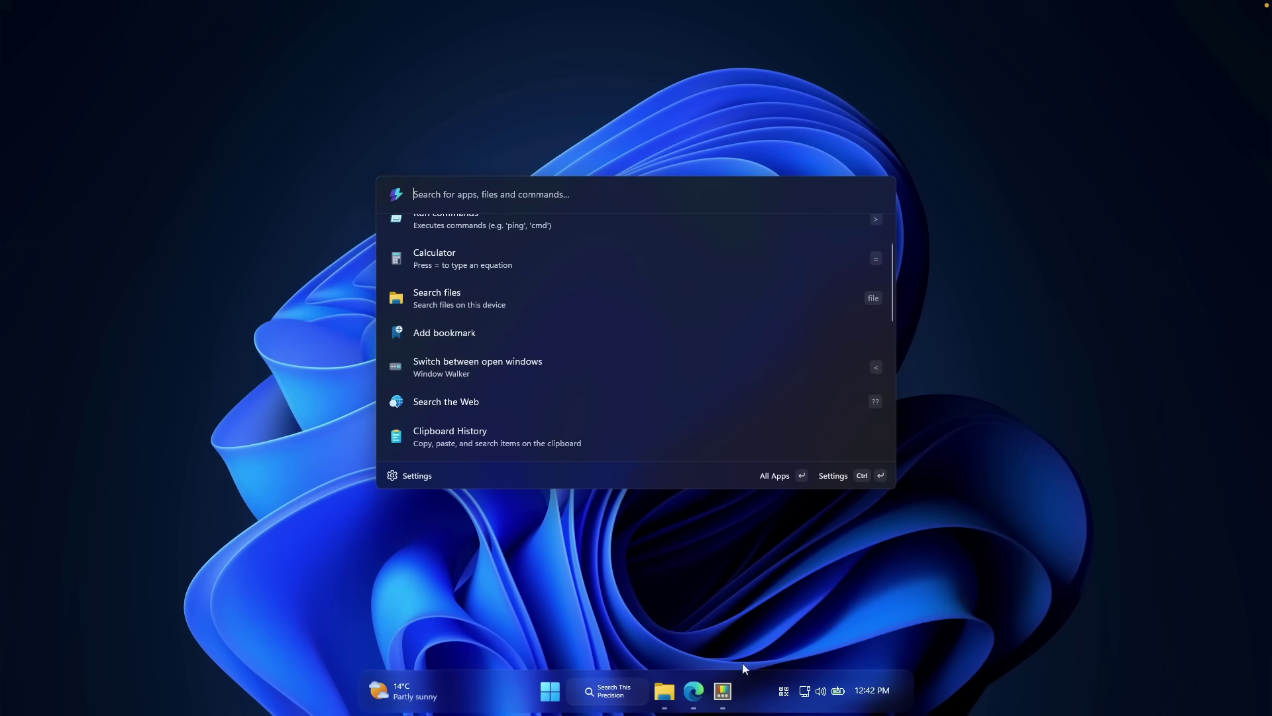
- Open the Peek settings from the PowerToys utilities list, choose Spacebar as the activation method, and minimize PowerToys Settings
click(722, 690)
click(252, 142)
scroll(904, 345, down, 5)
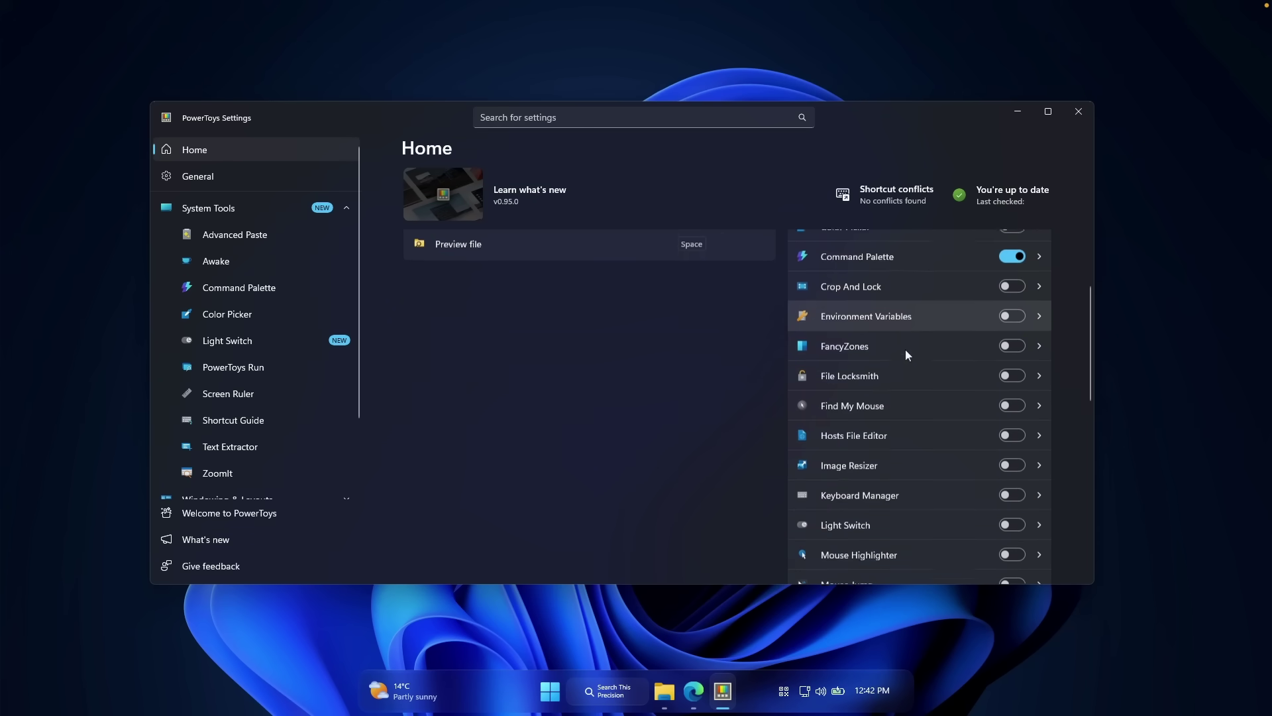
scroll(898, 397, down, 2)
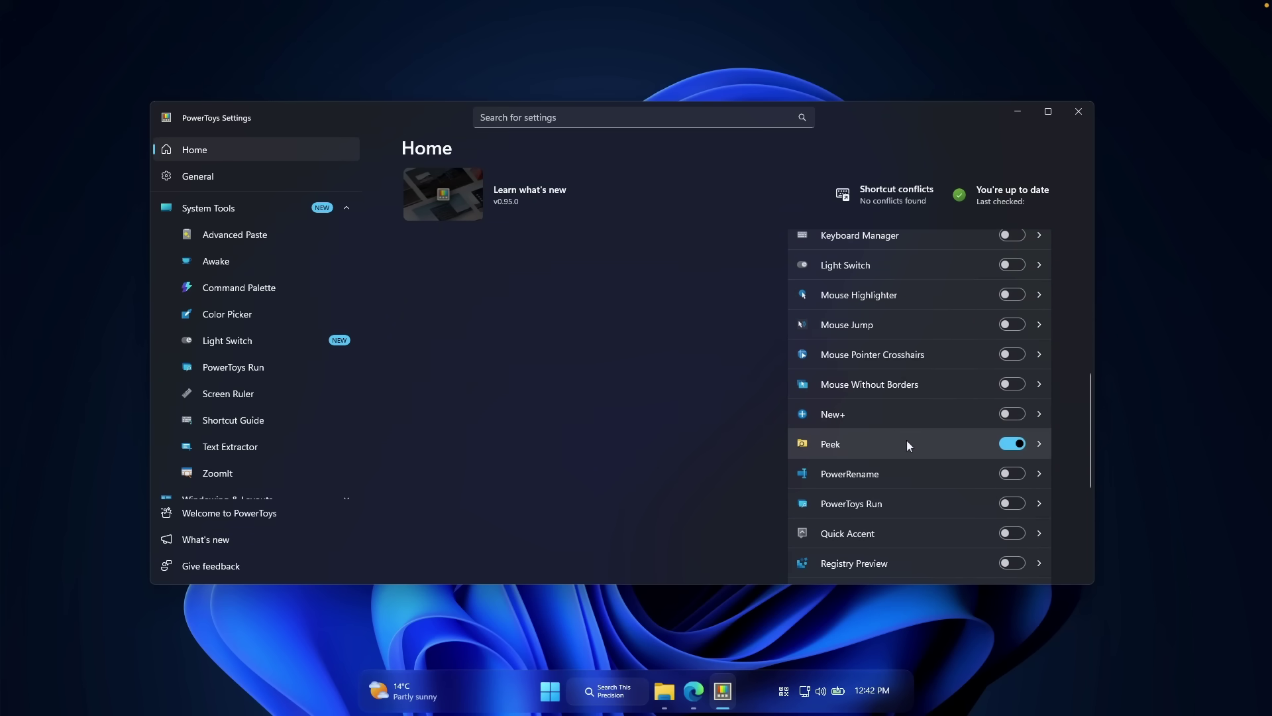
click(911, 444)
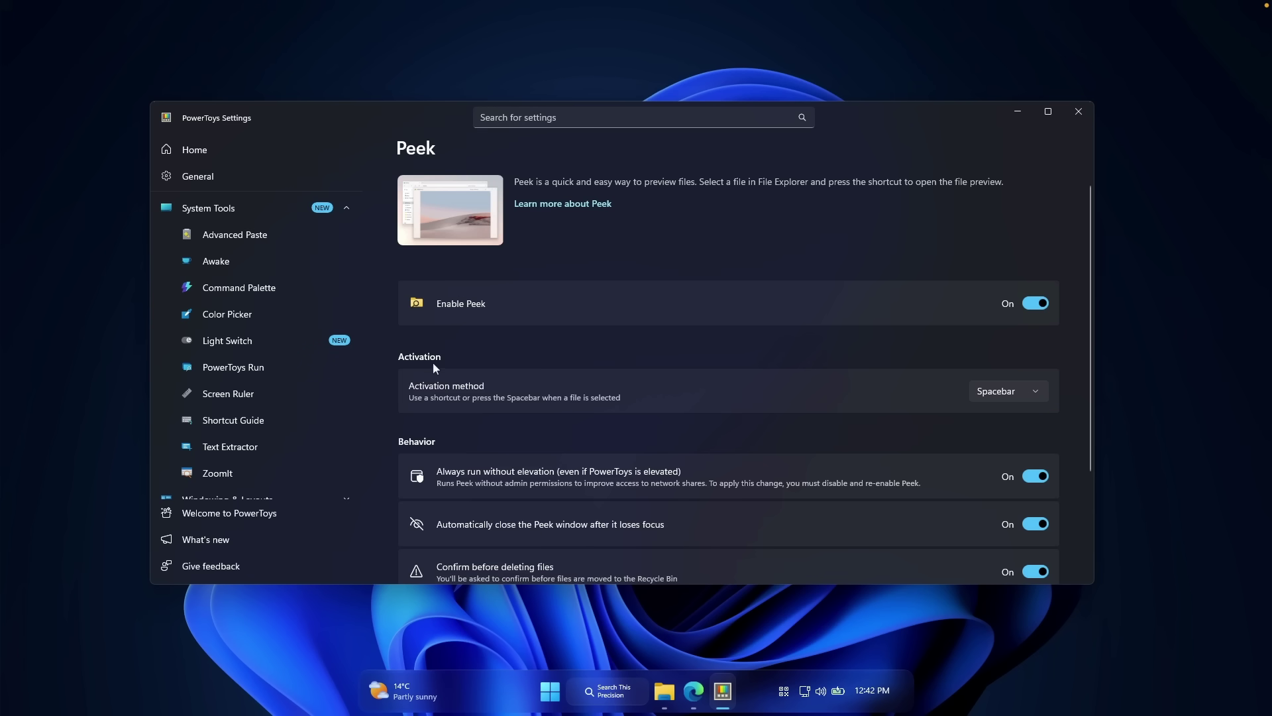
click(1003, 391)
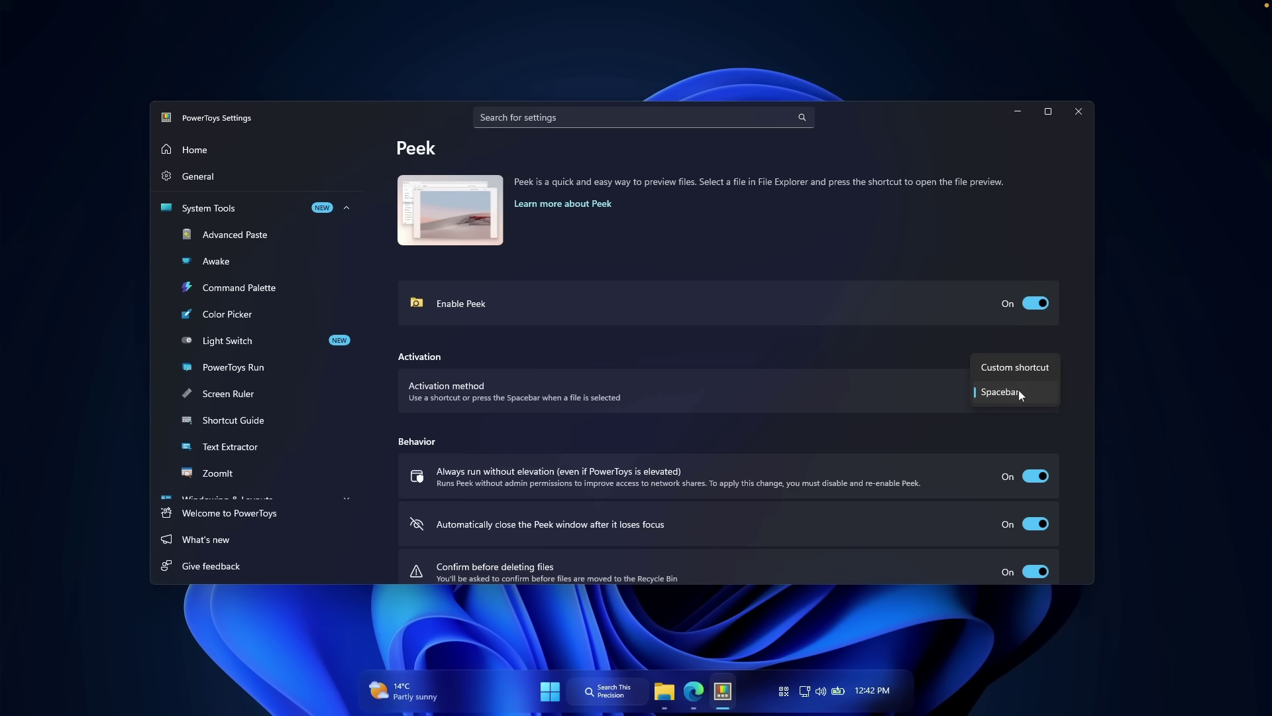
click(1019, 390)
click(1004, 113)
- Preview the windows-11-stock-grey-abstract-dark-background PNG from Downloads with Peek, open it in the default image viewer and close it
click(665, 691)
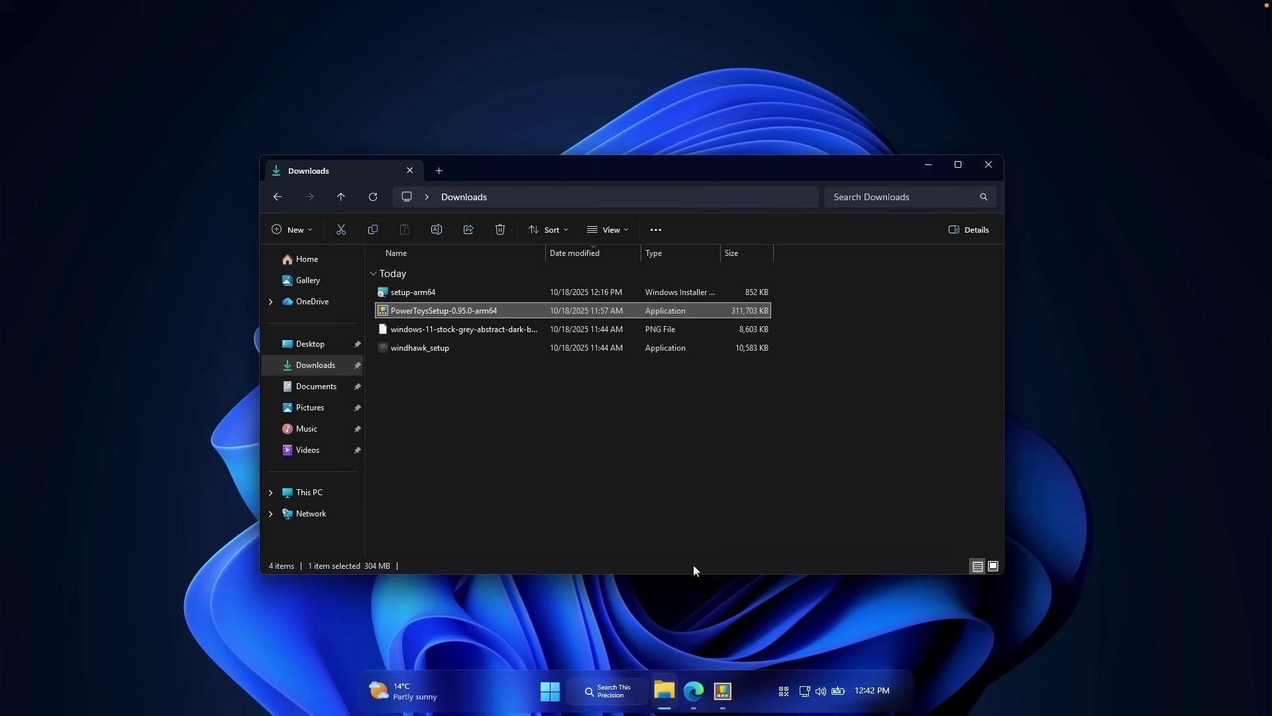
click(522, 329)
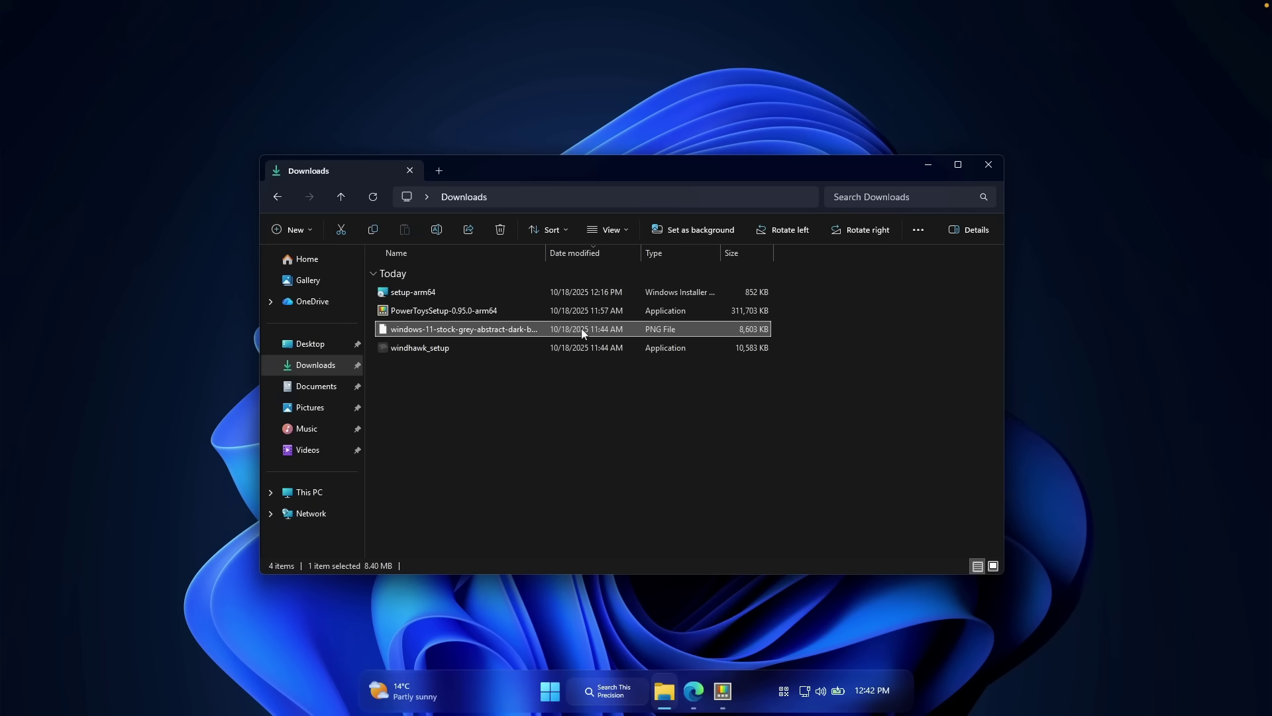
key(space)
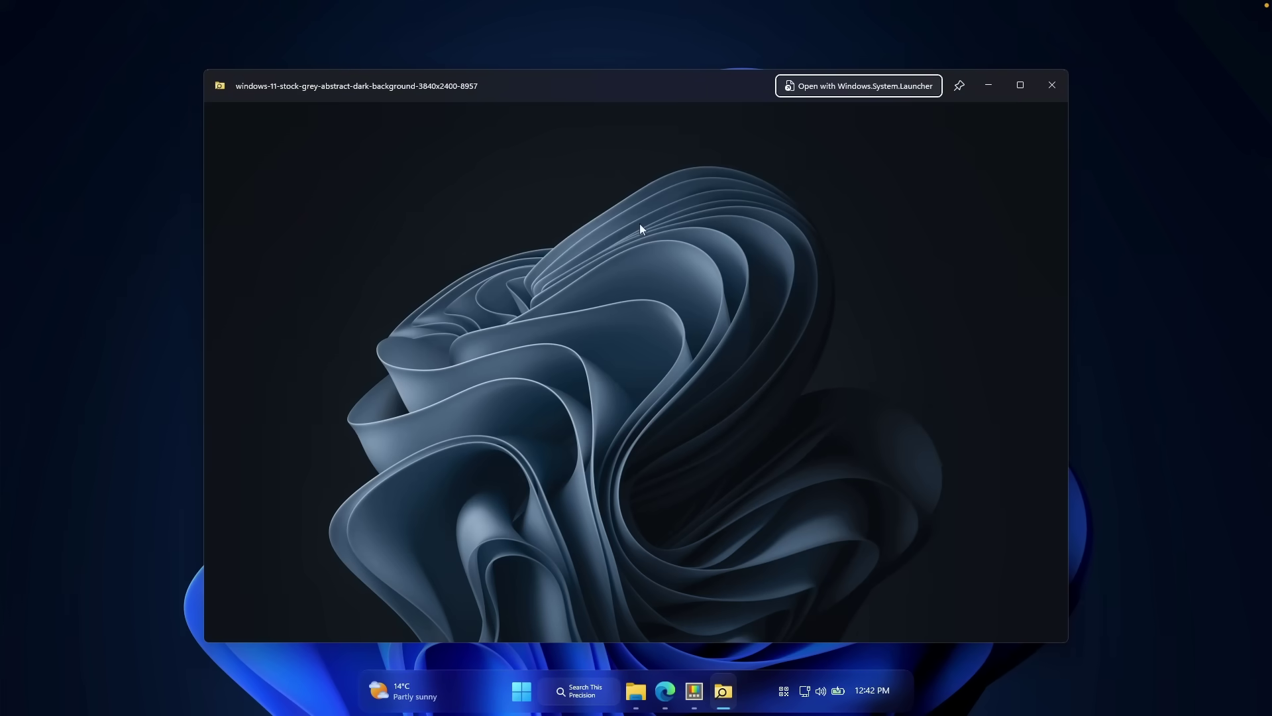
drag(655, 84, 644, 81)
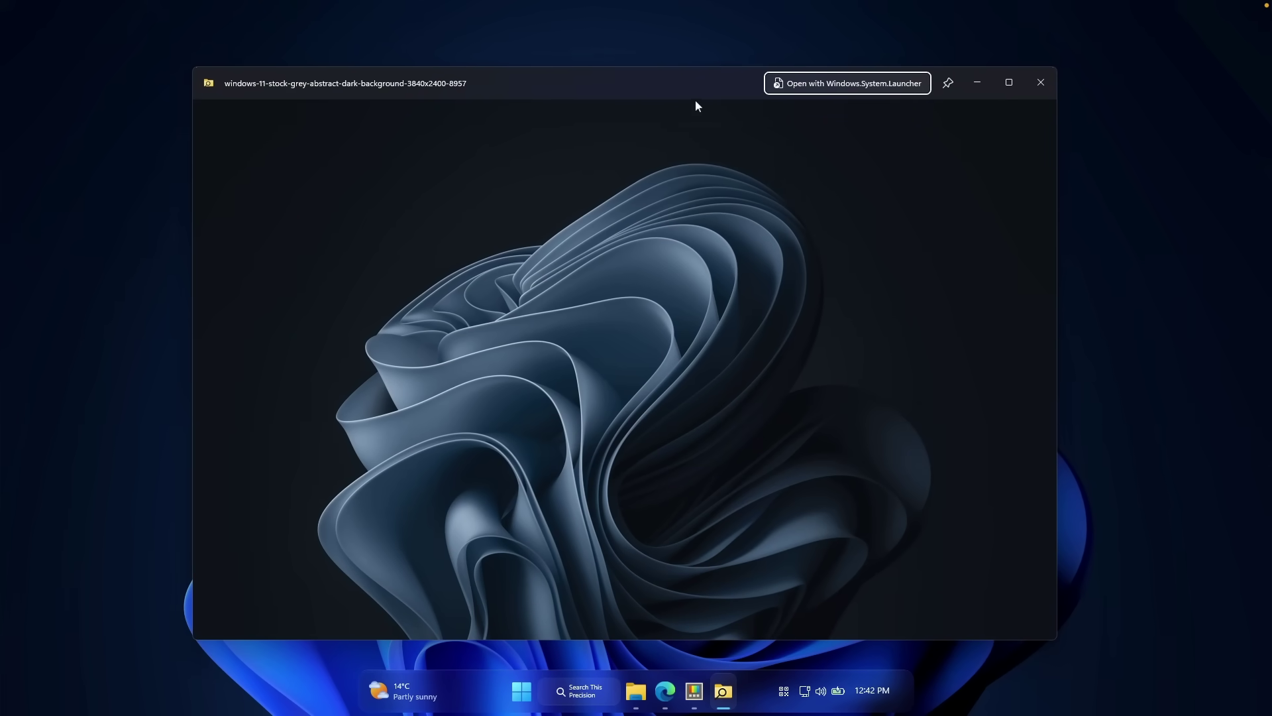
mouse_move(694, 145)
click(821, 83)
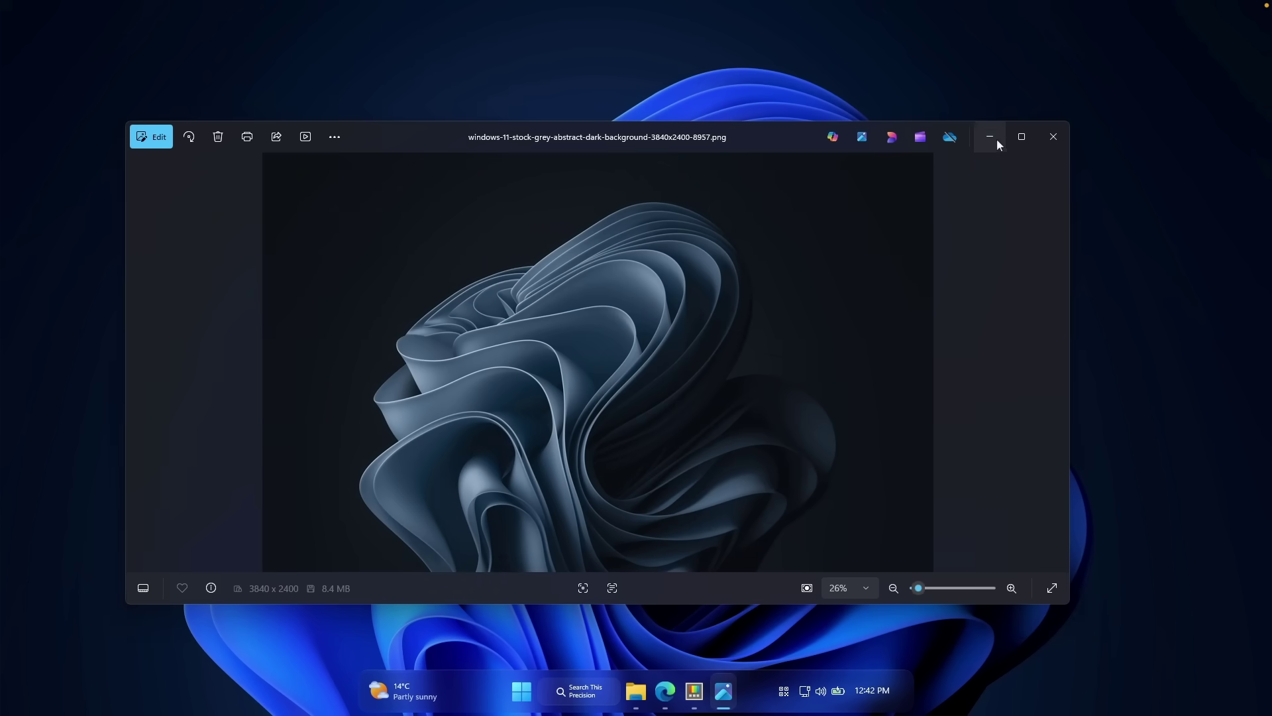
click(1052, 136)
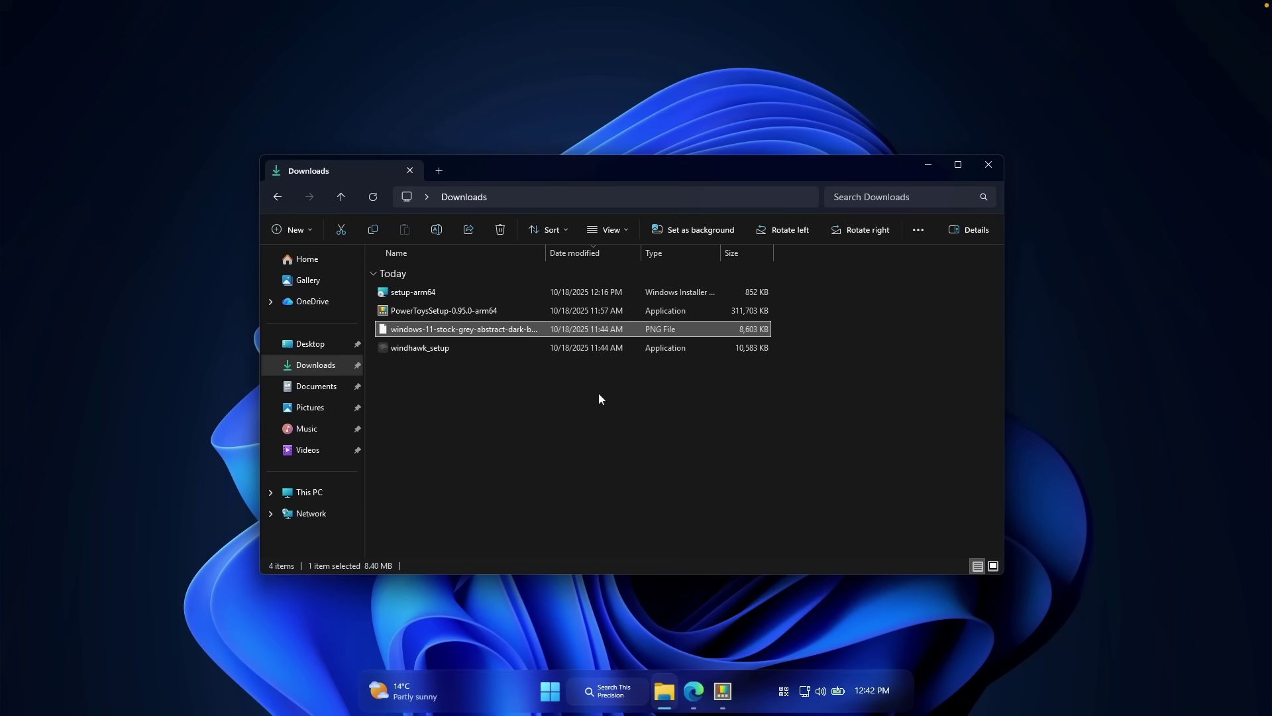
- View the Windows 11 Grey abstract wallpaper page in the browser, and minimize the browser and Downloads windows
key(alt+Tab)
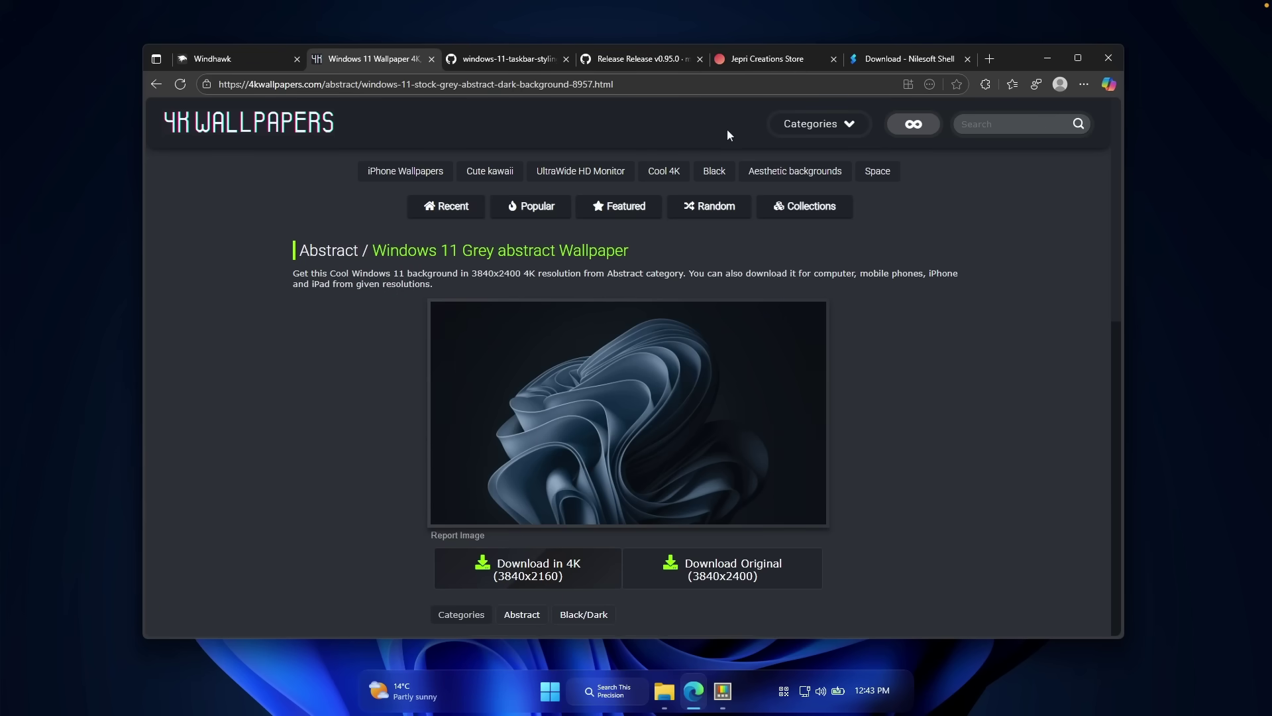
click(1047, 57)
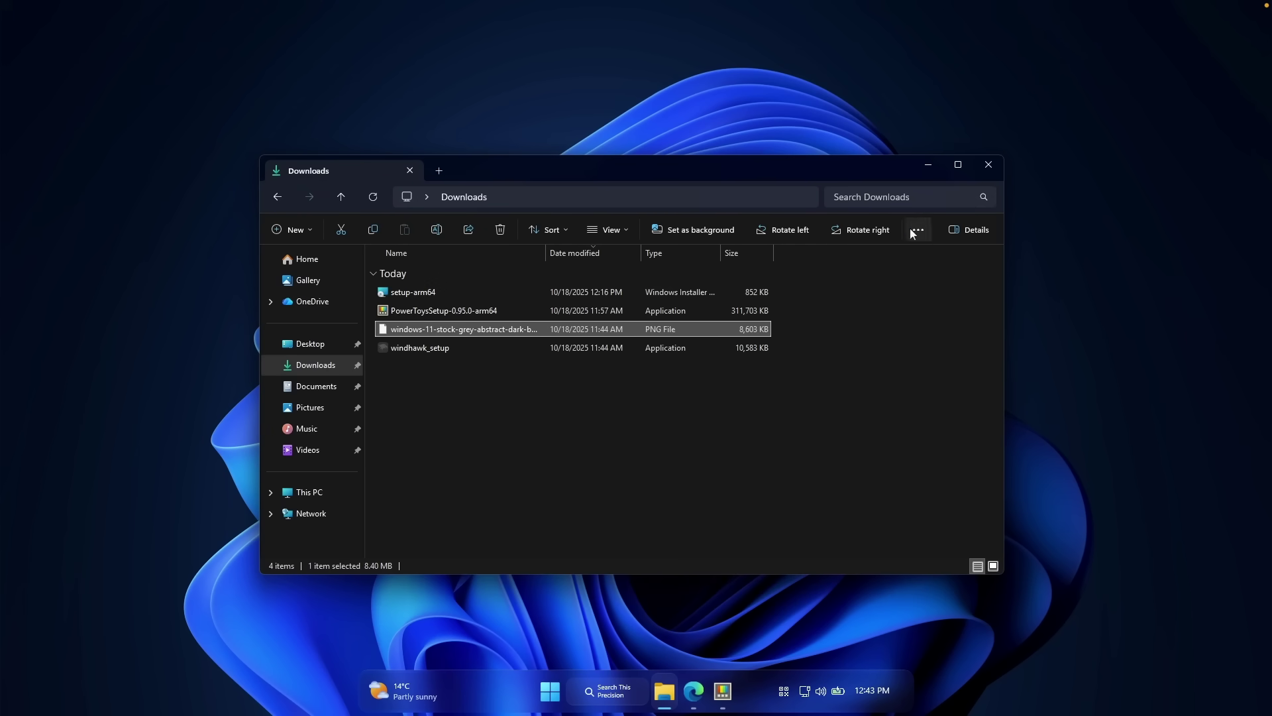
click(929, 166)
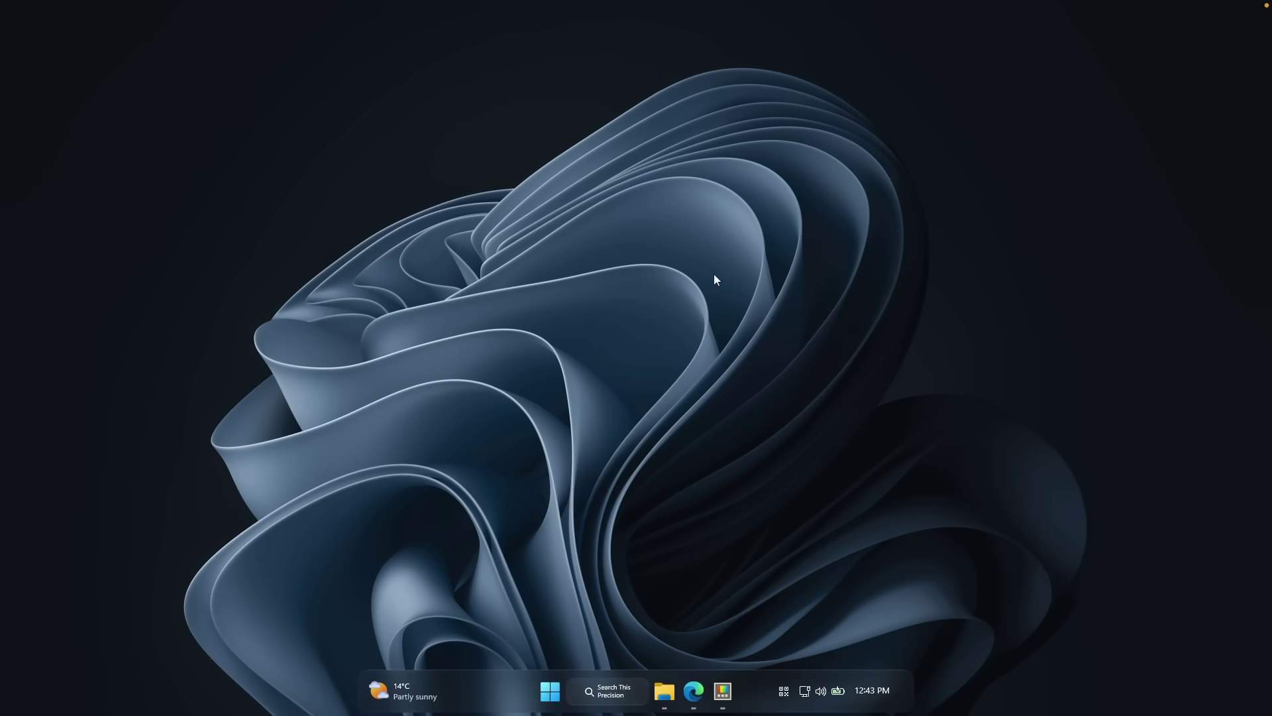
- Return to PowerToys Settings, look through the Home page's utilities list, and enable Light Switch on its settings page
click(724, 691)
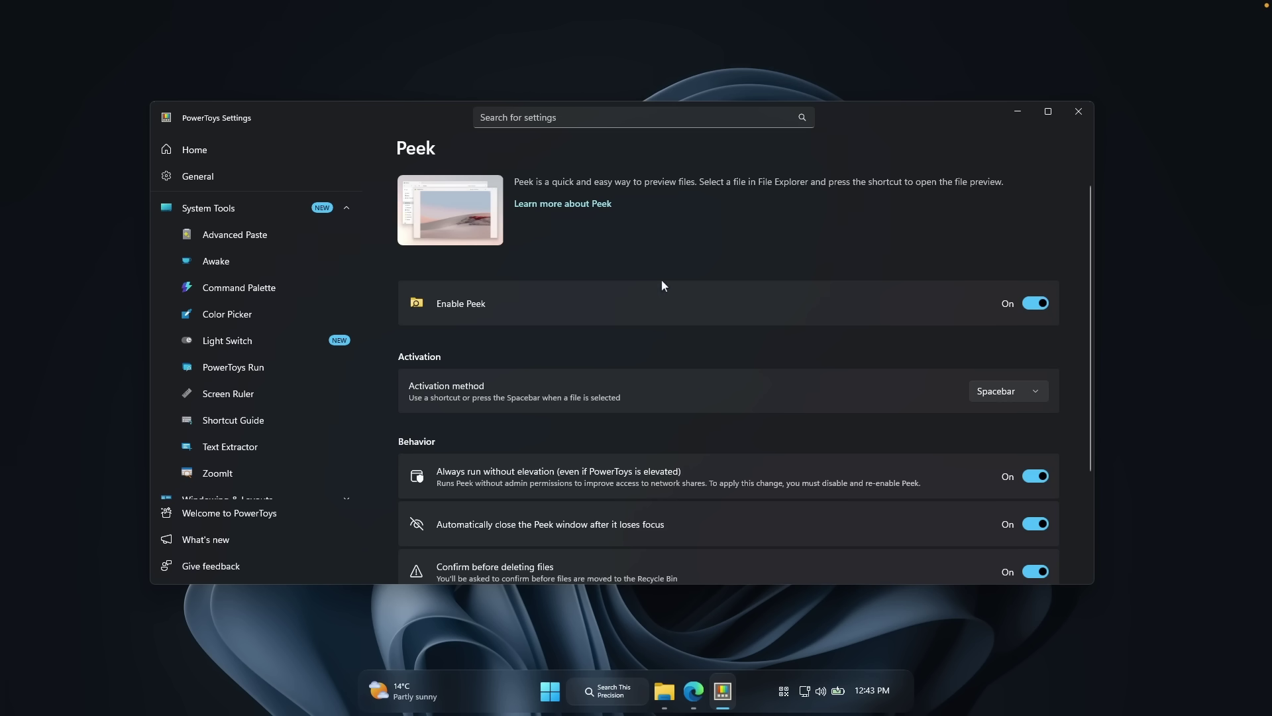
click(268, 149)
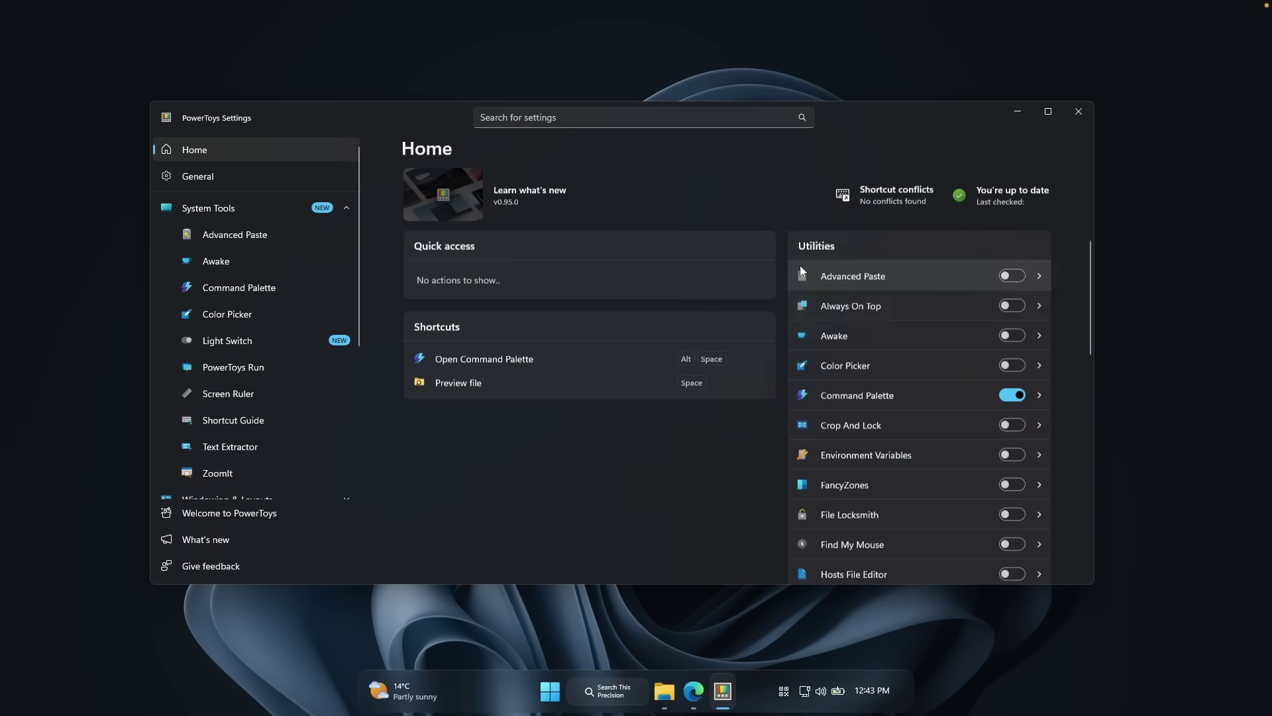
scroll(870, 310, down, 5)
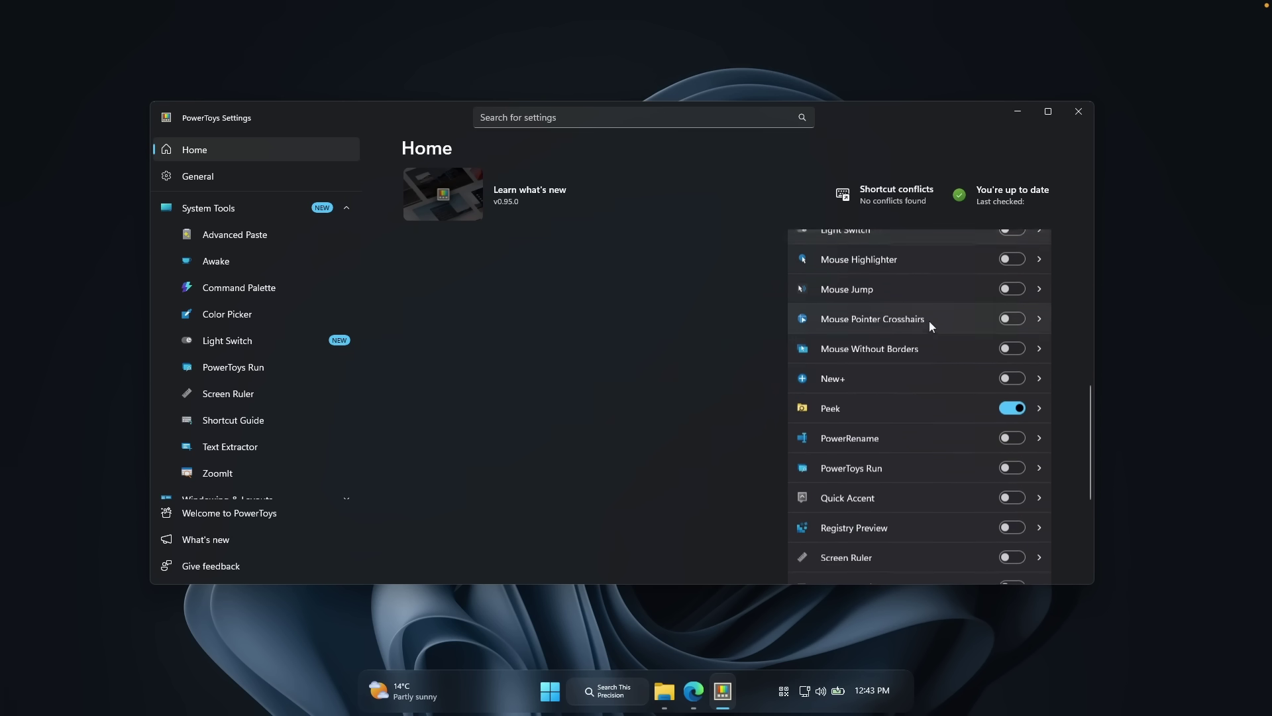
scroll(921, 371, down, 4)
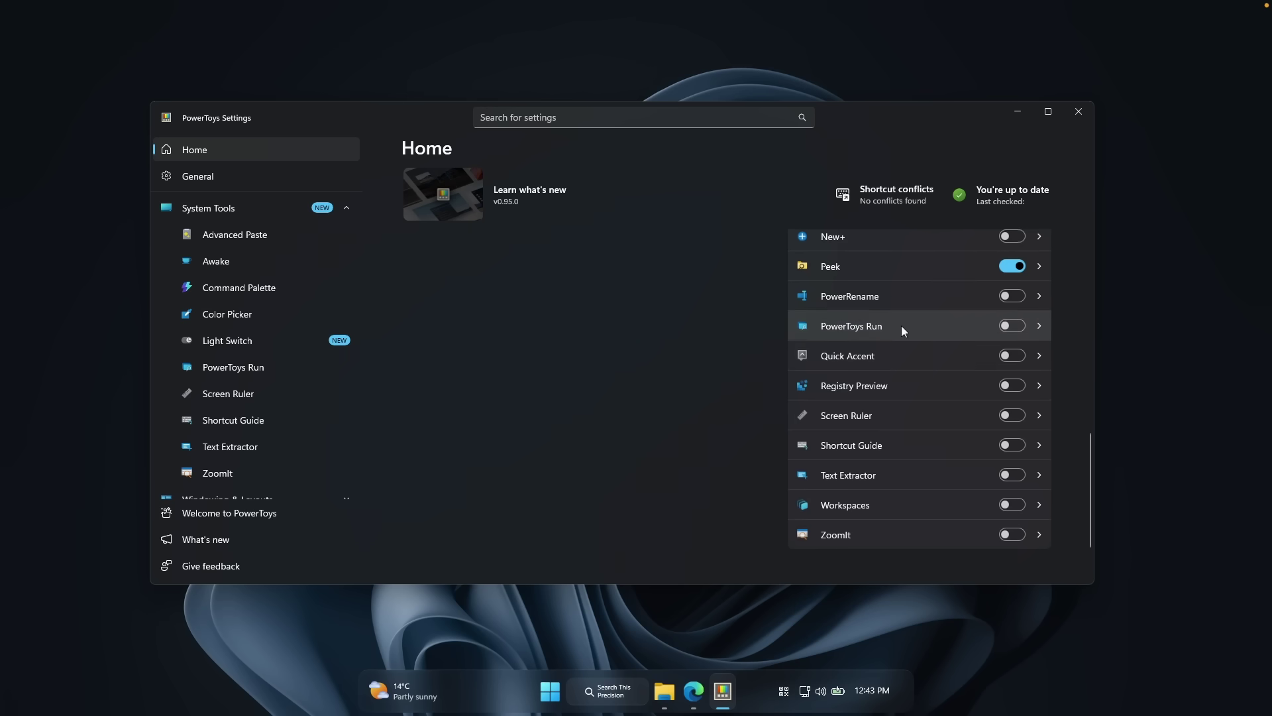
click(291, 339)
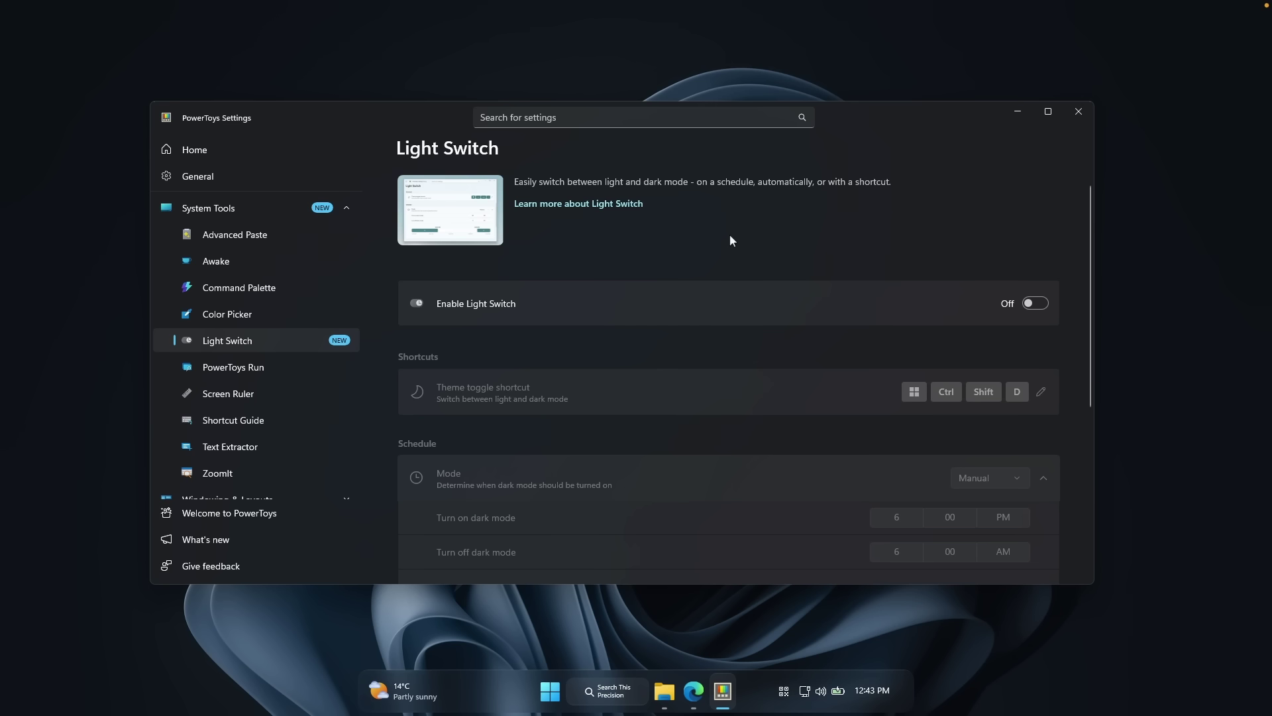
click(1032, 303)
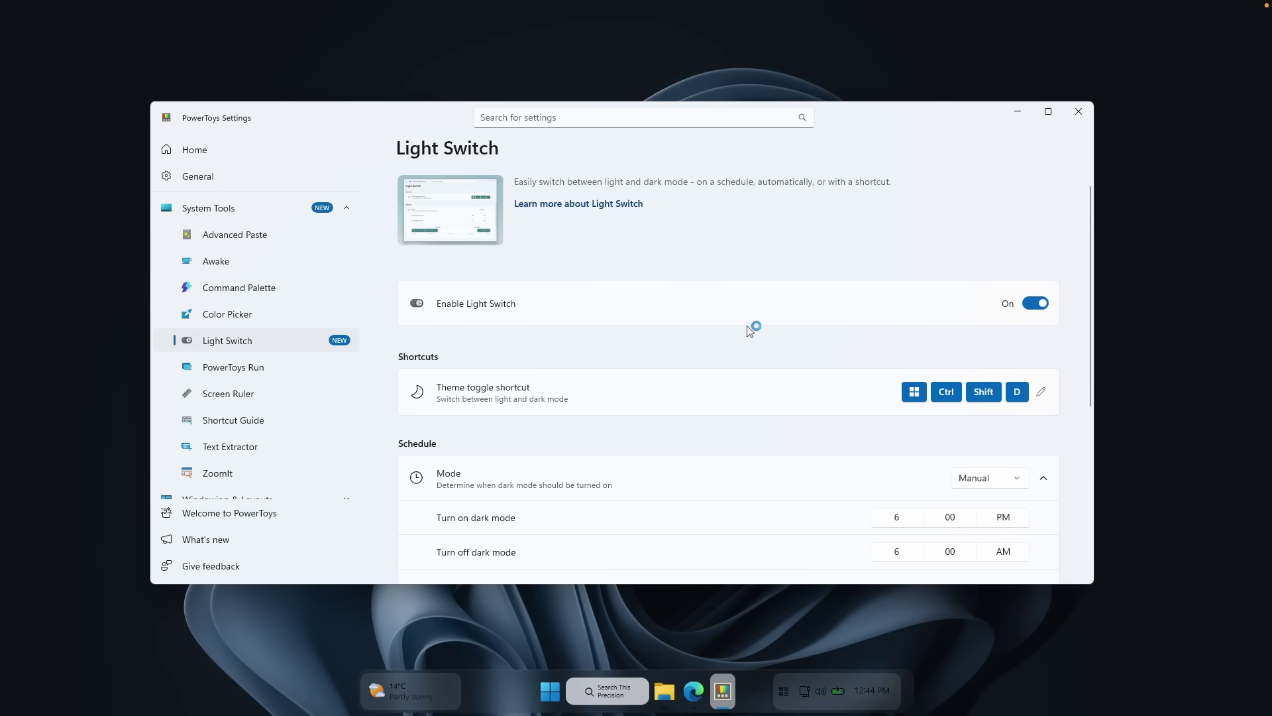
- Set the Light Switch schedule mode to Sunset to sunrise
scroll(742, 312, down, 1)
scroll(652, 319, down, 2)
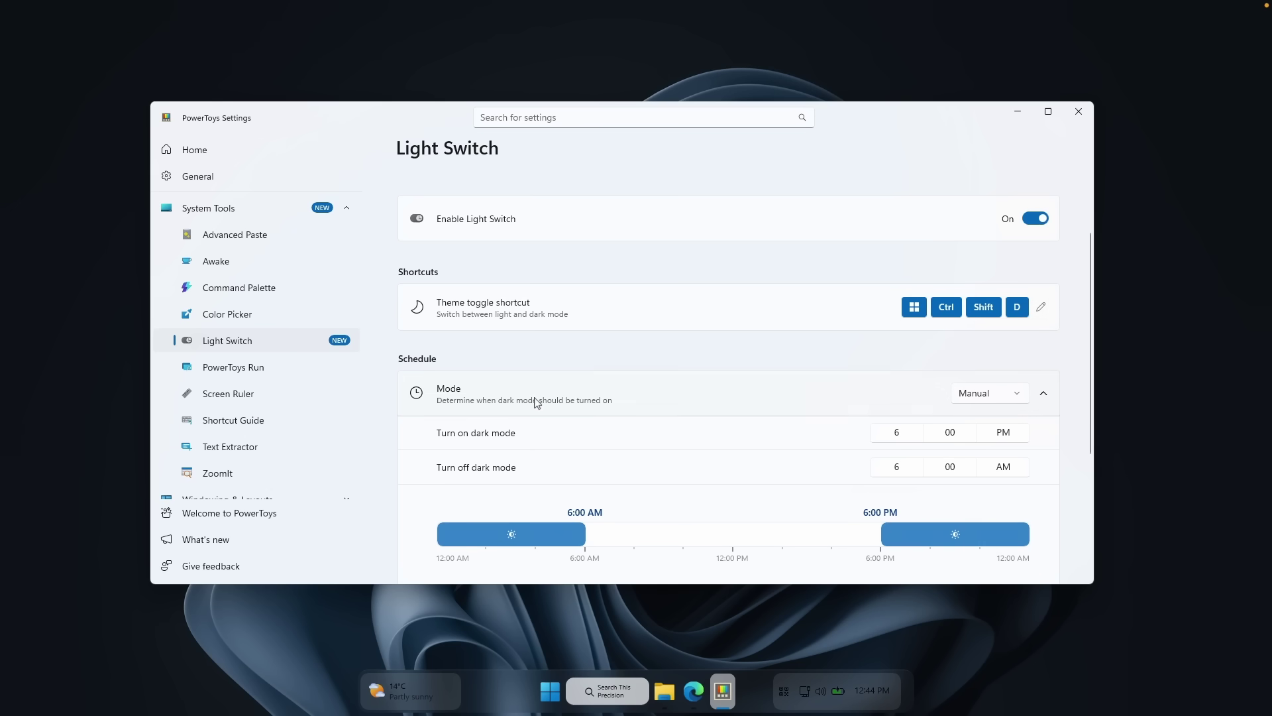
scroll(912, 343, down, 2)
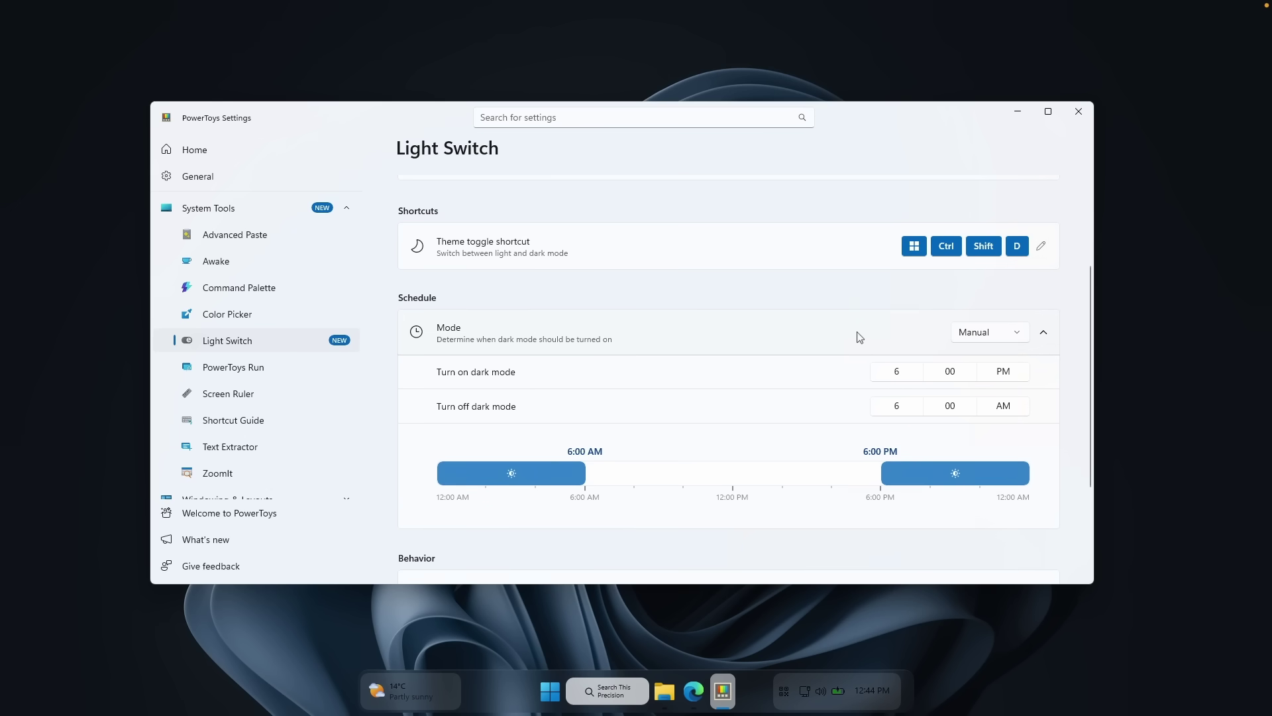
click(992, 339)
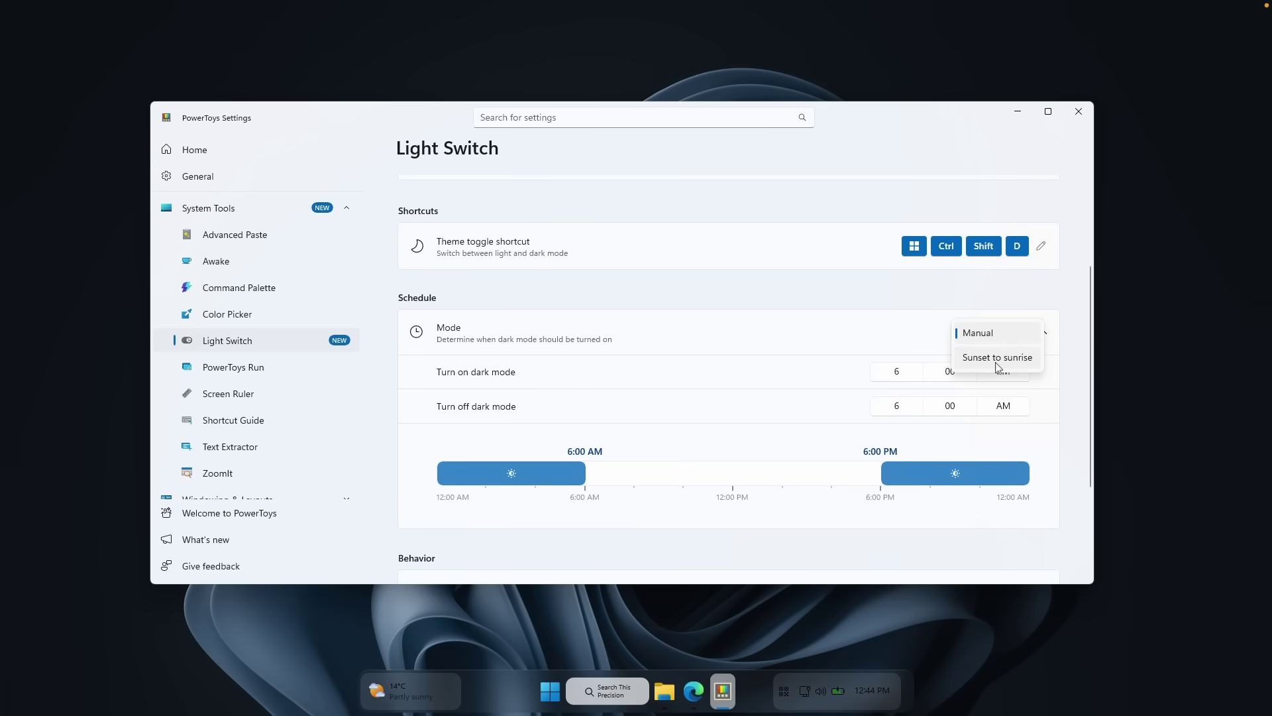
click(992, 361)
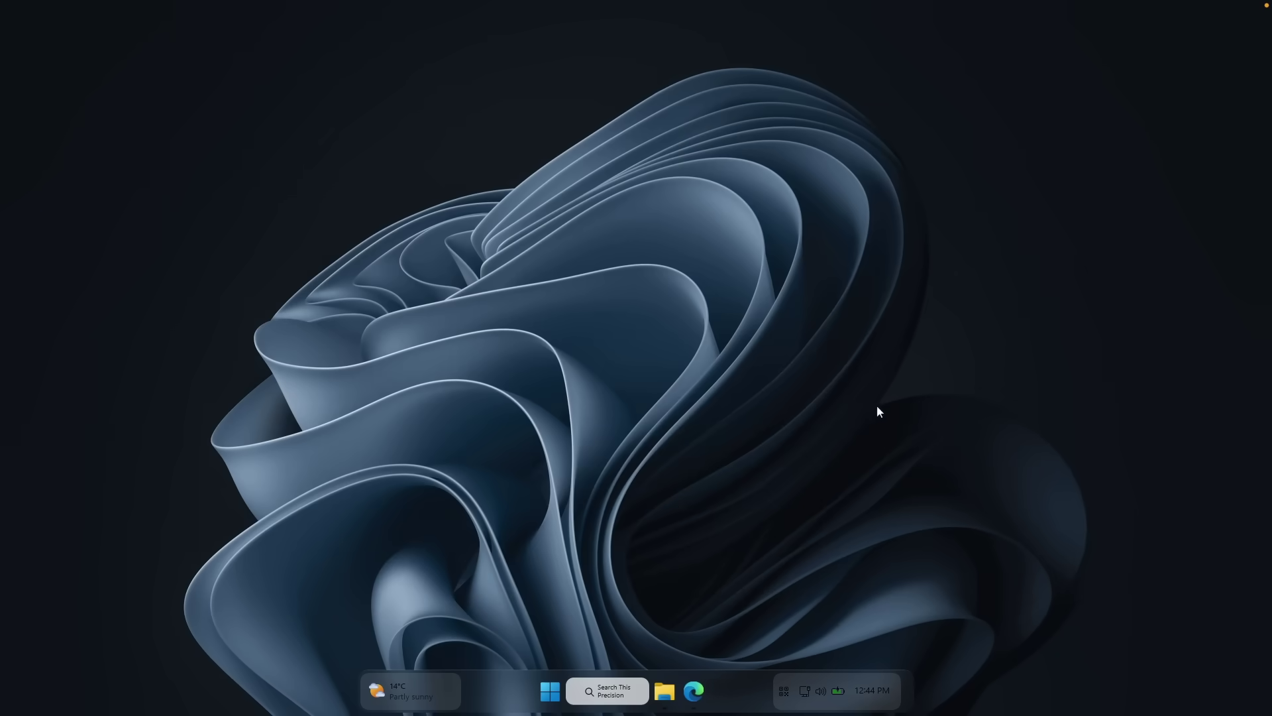
- Close the PowerToys Settings window and switch to the Edge browser
click(565, 689)
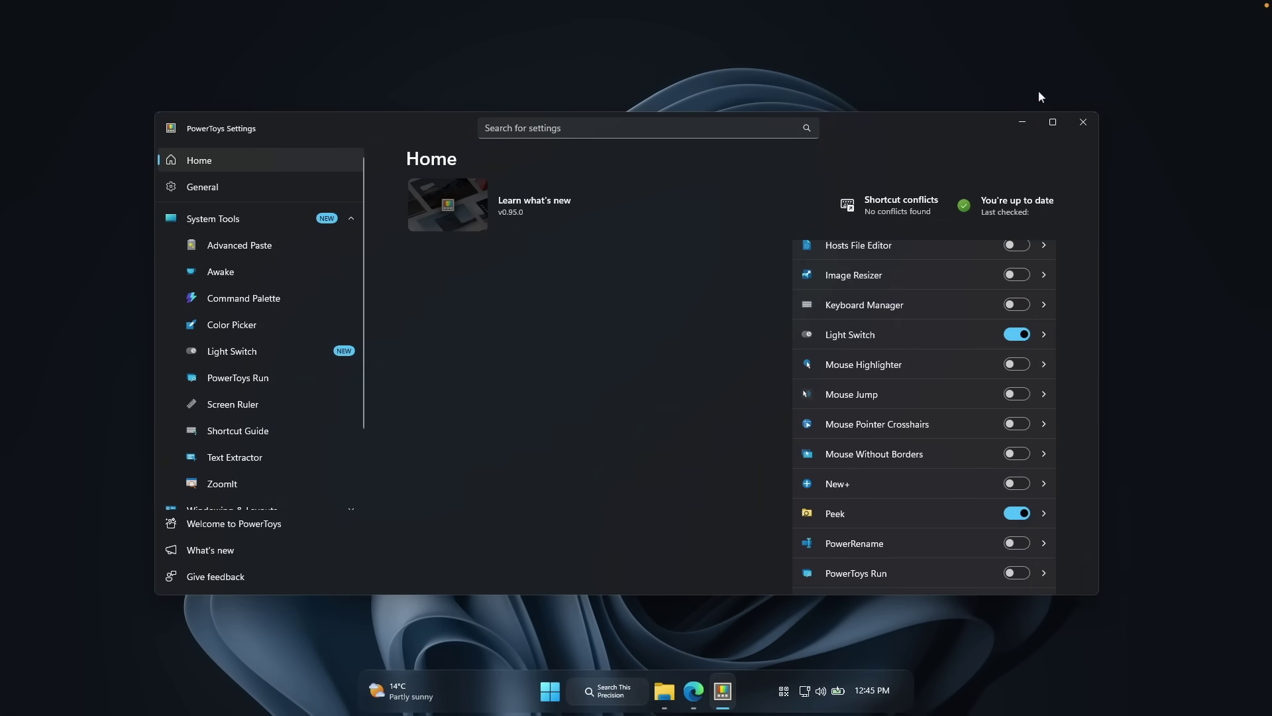
click(1086, 122)
click(719, 689)
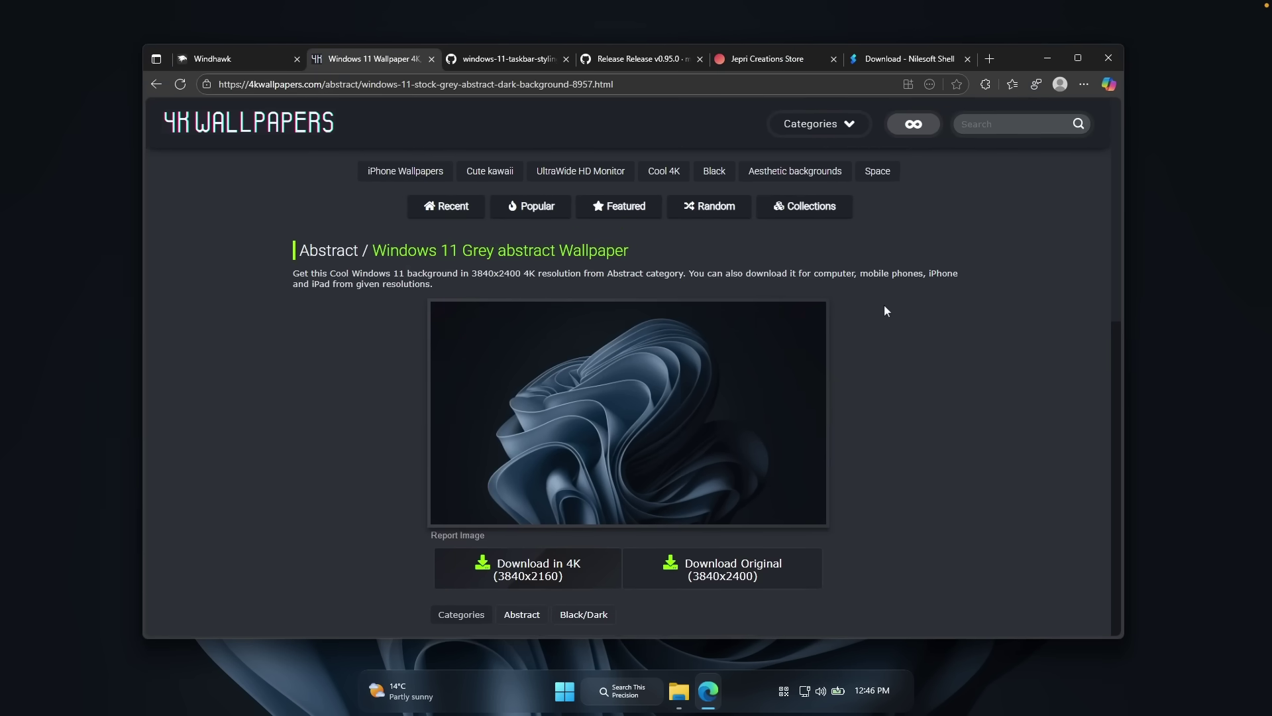
- Browse the cursor packs on the Jepri Creations store, from the paid packs to W11 Cursor Concept Free in the Free Collection
click(772, 59)
scroll(761, 277, up, 3)
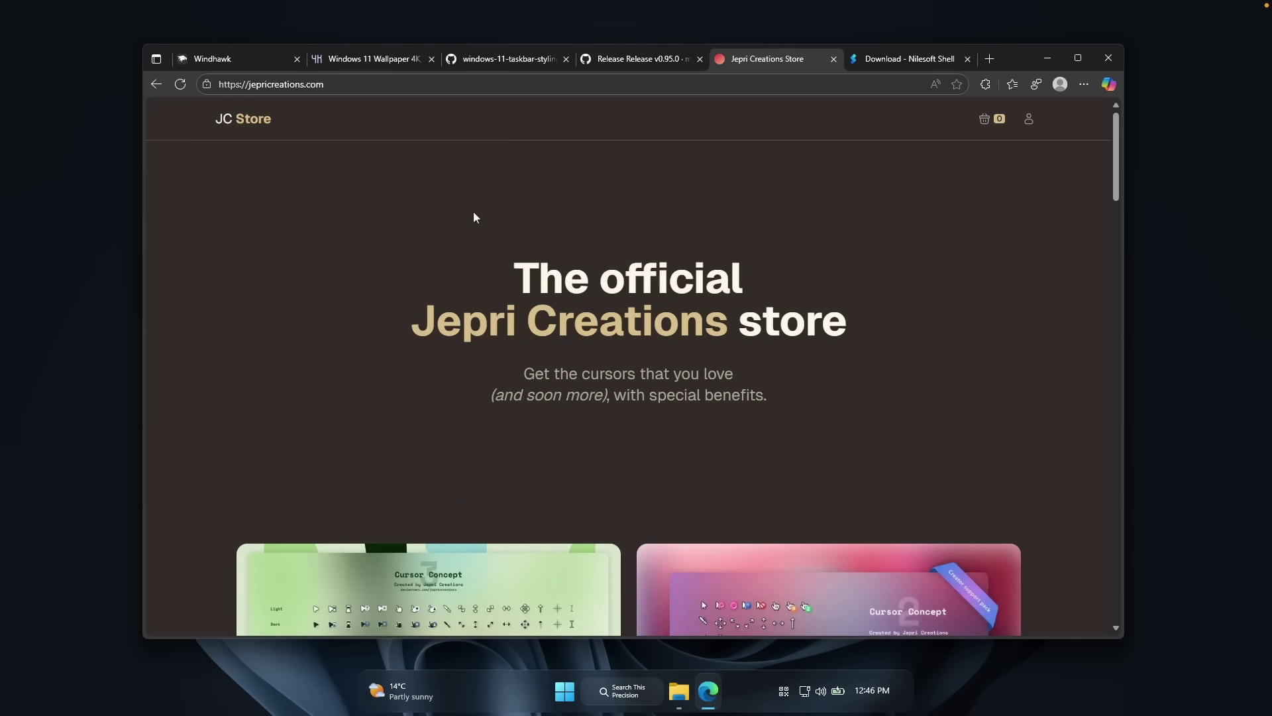
scroll(690, 360, down, 3)
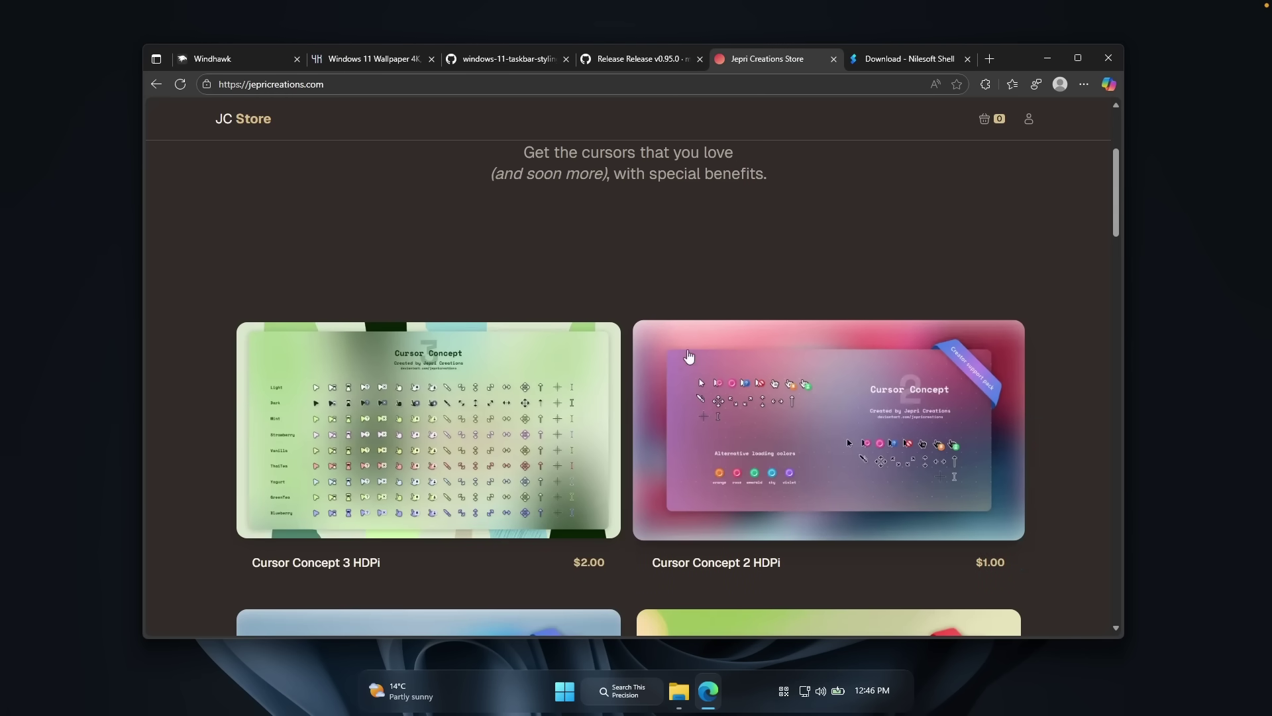
scroll(690, 360, down, 5)
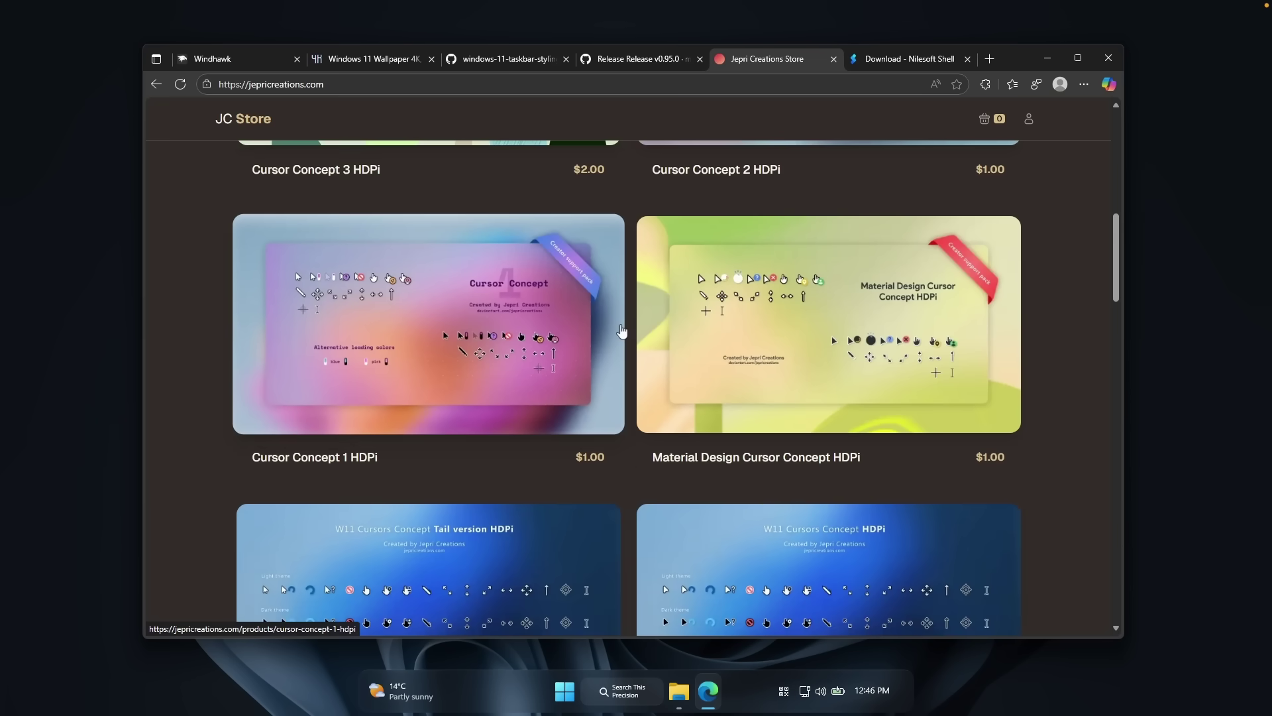
scroll(622, 331, down, 10)
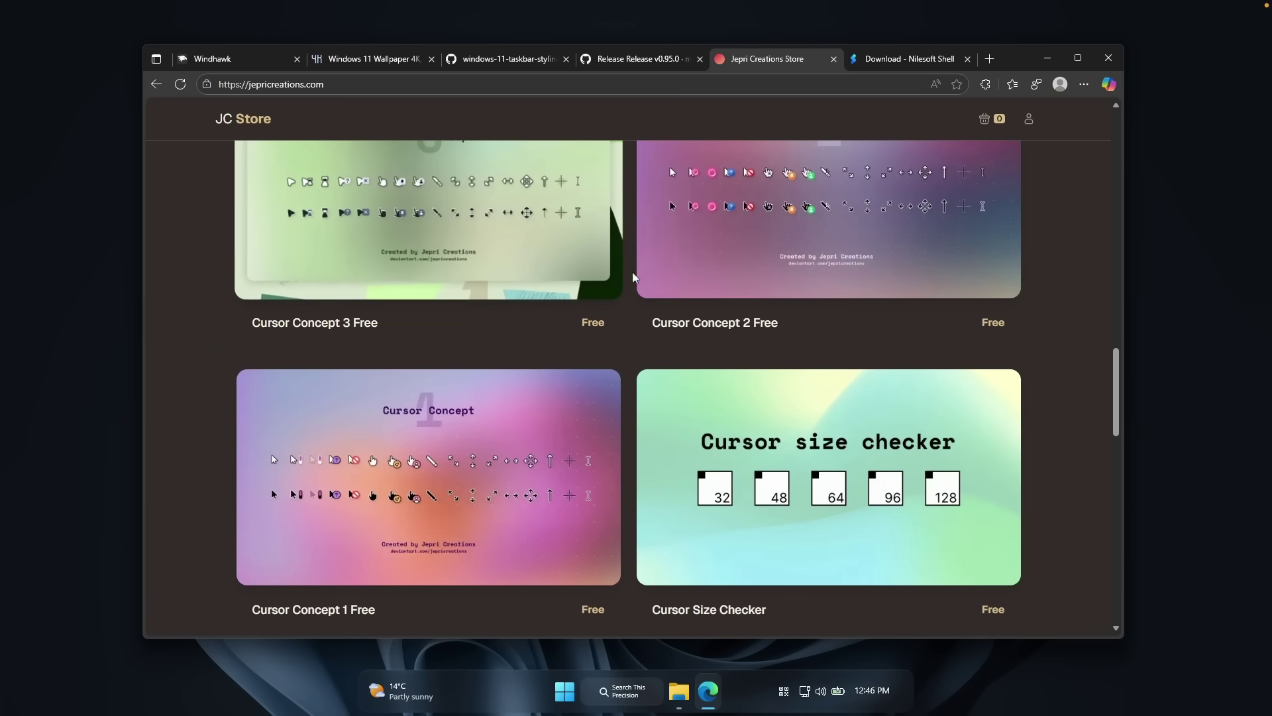
scroll(633, 278, up, 3)
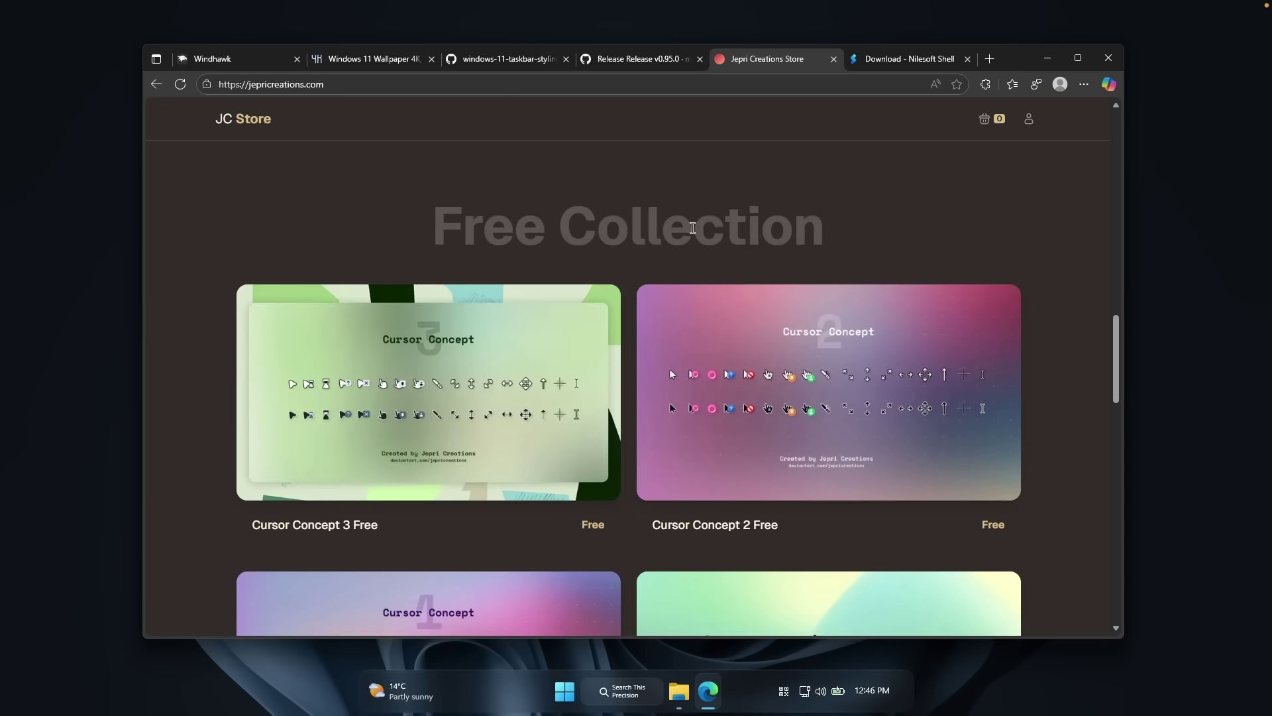
scroll(530, 216, down, 3)
scroll(549, 216, down, 8)
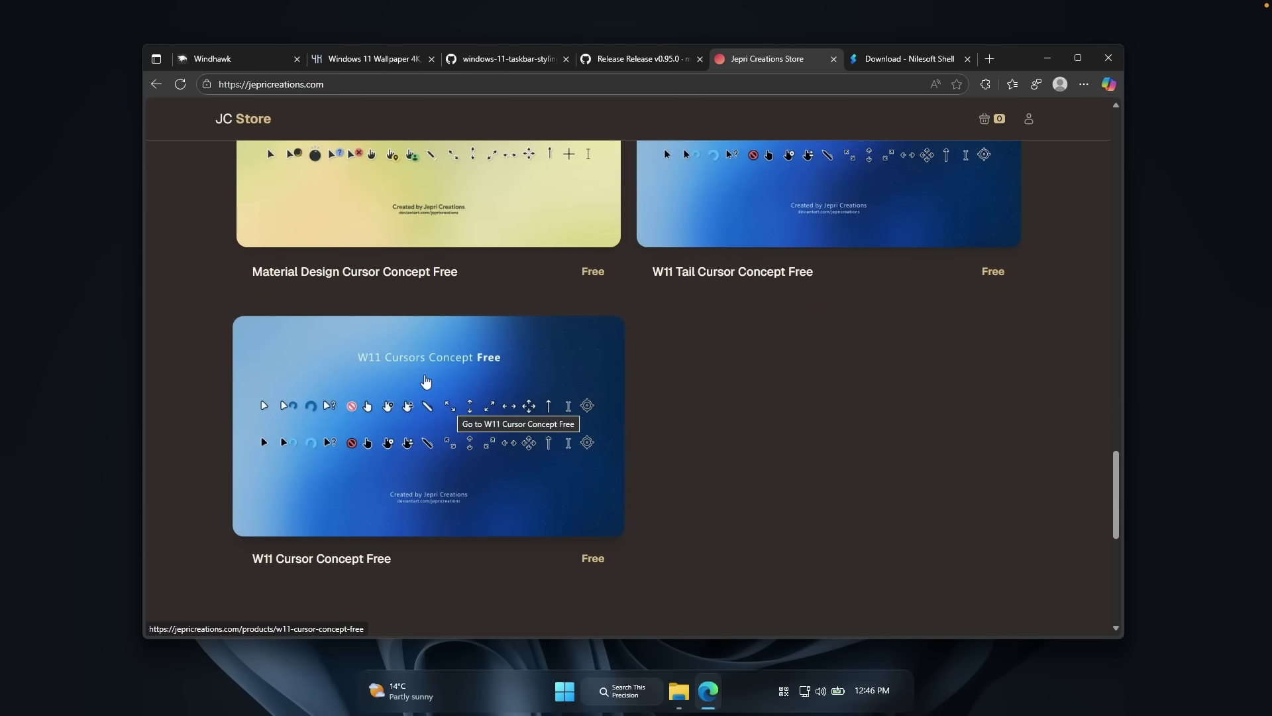
- Download the W11 Cursor Concept Free pack from its product page and show the downloaded zip in its folder
click(492, 366)
scroll(630, 398, down, 2)
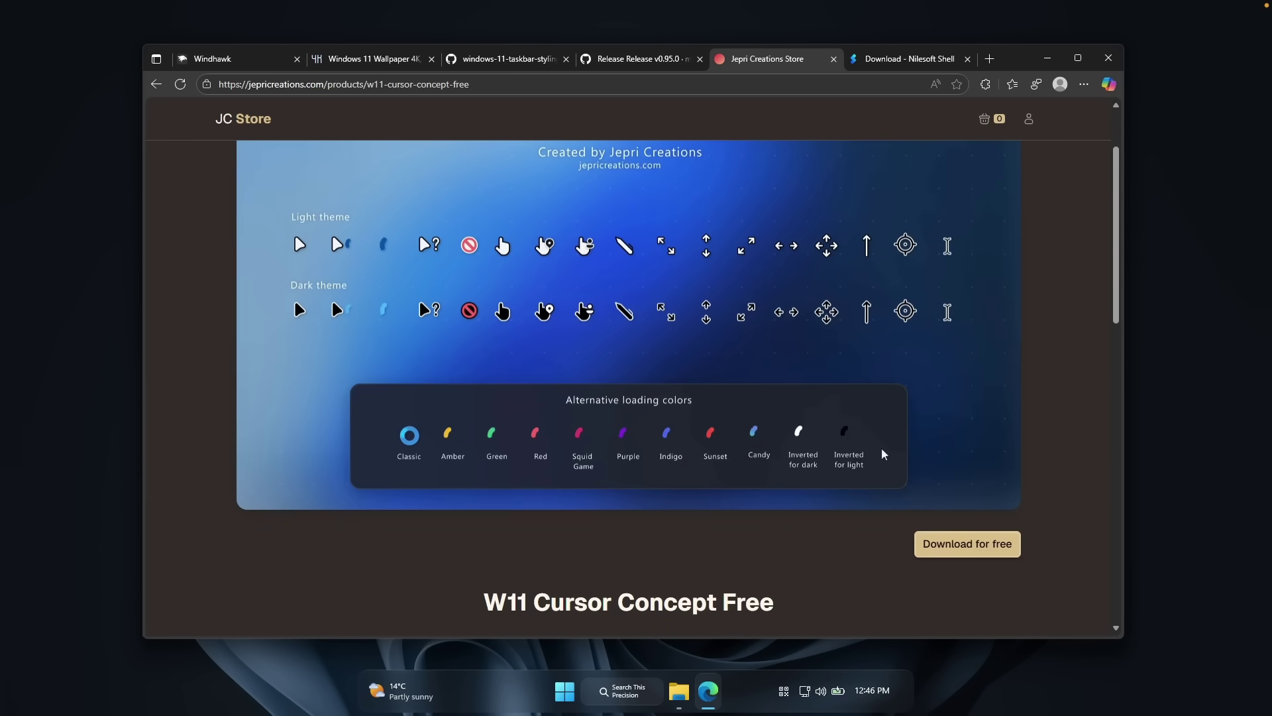
click(967, 543)
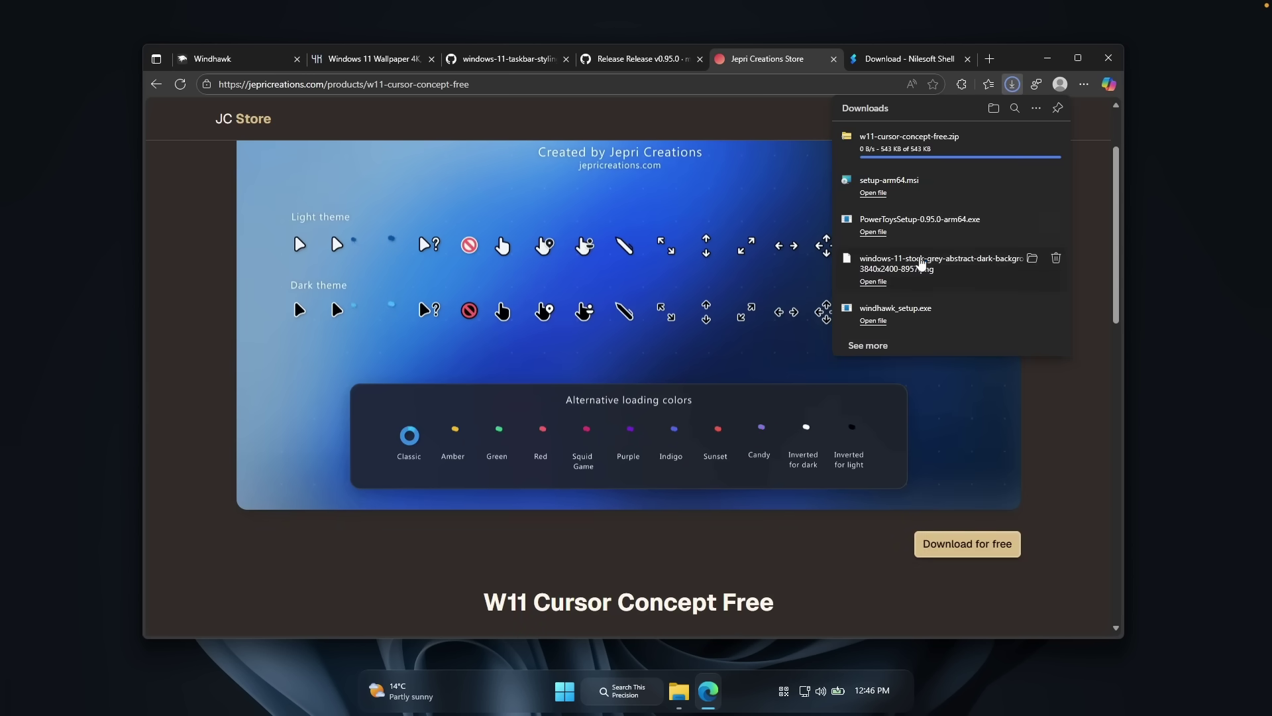
click(1033, 136)
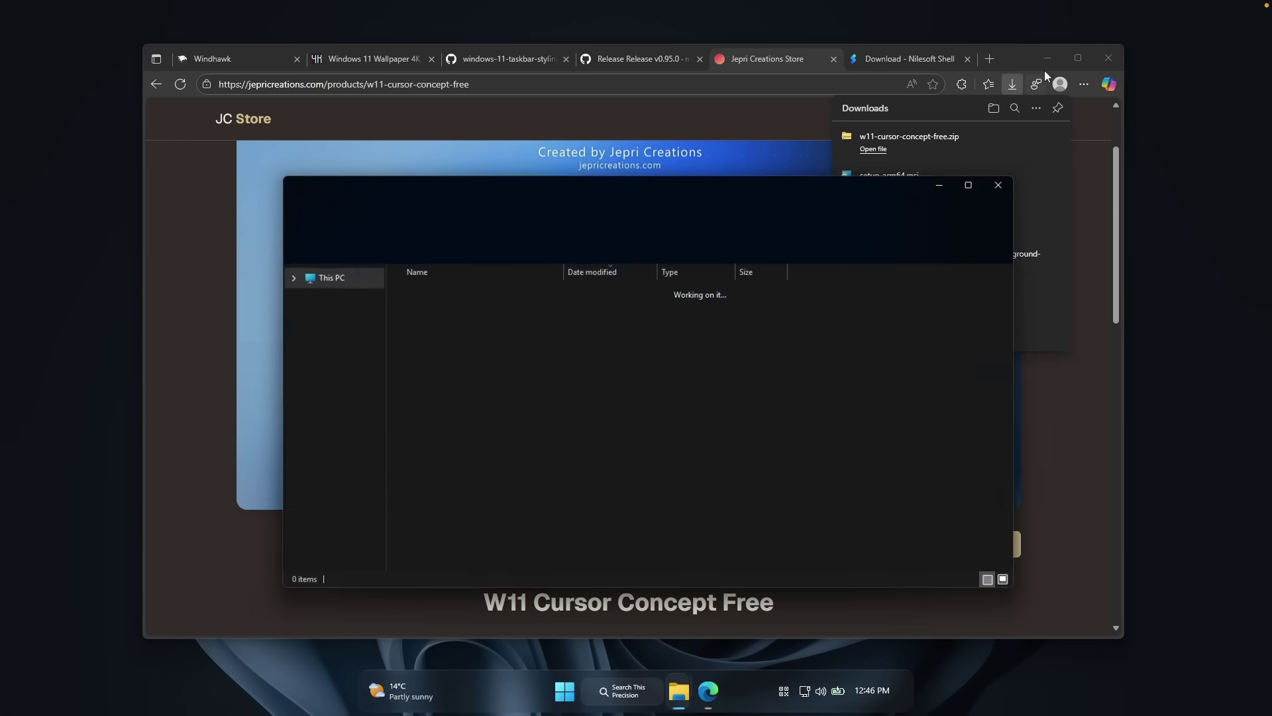
- Minimize the browser and extract the w11-cursor-concept-free archive into its suggested folder within Downloads
click(1047, 58)
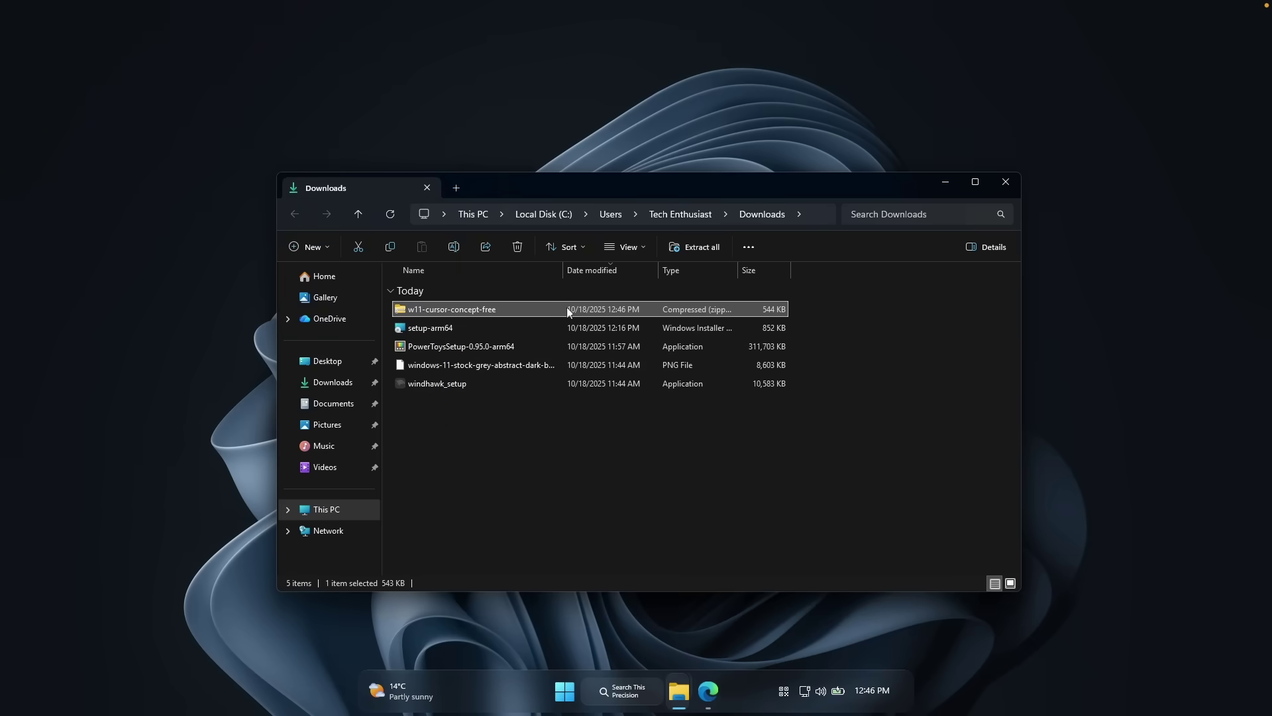
click(696, 247)
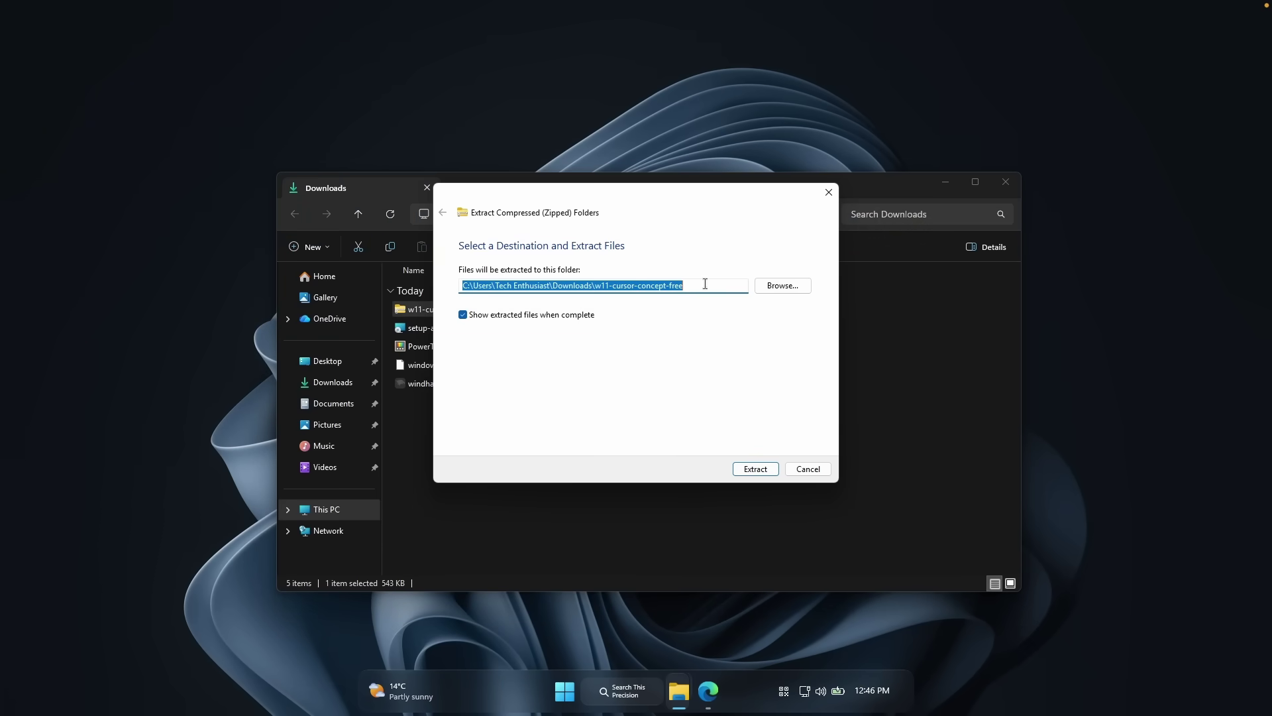
click(754, 470)
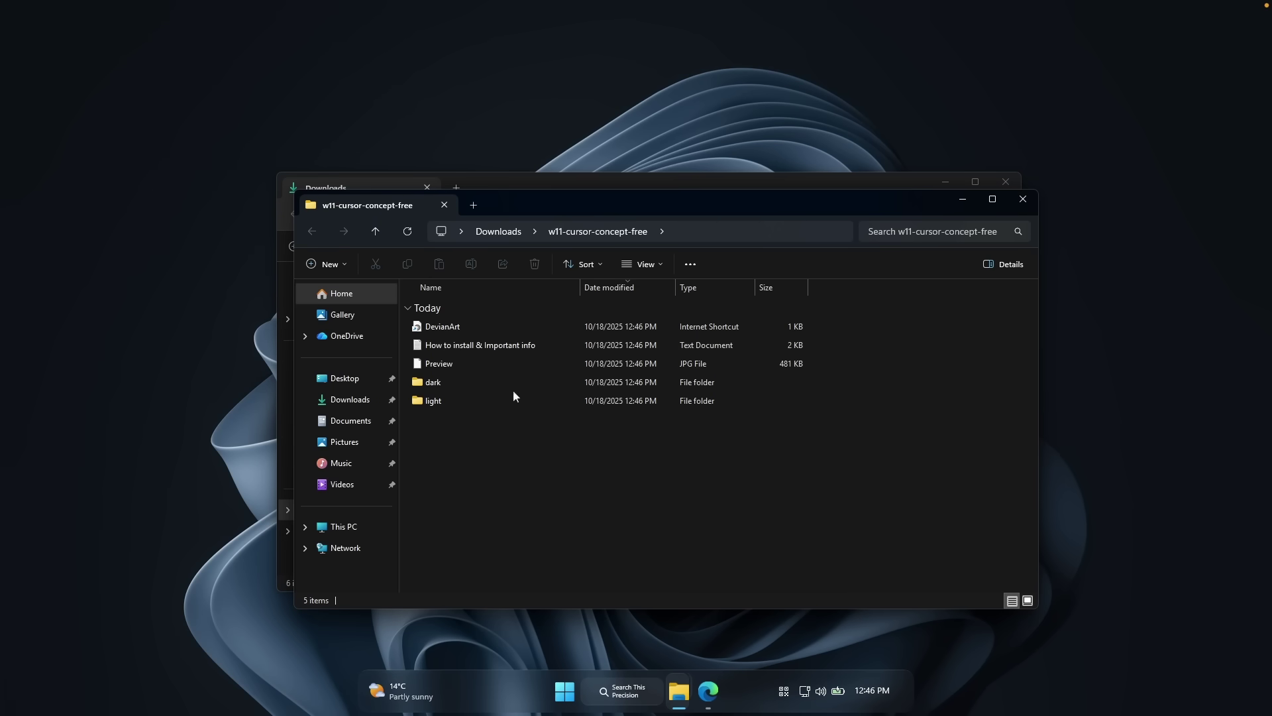
- Try to install the light cursor set with the Install setup information file in the extracted light folder
double_click(492, 401)
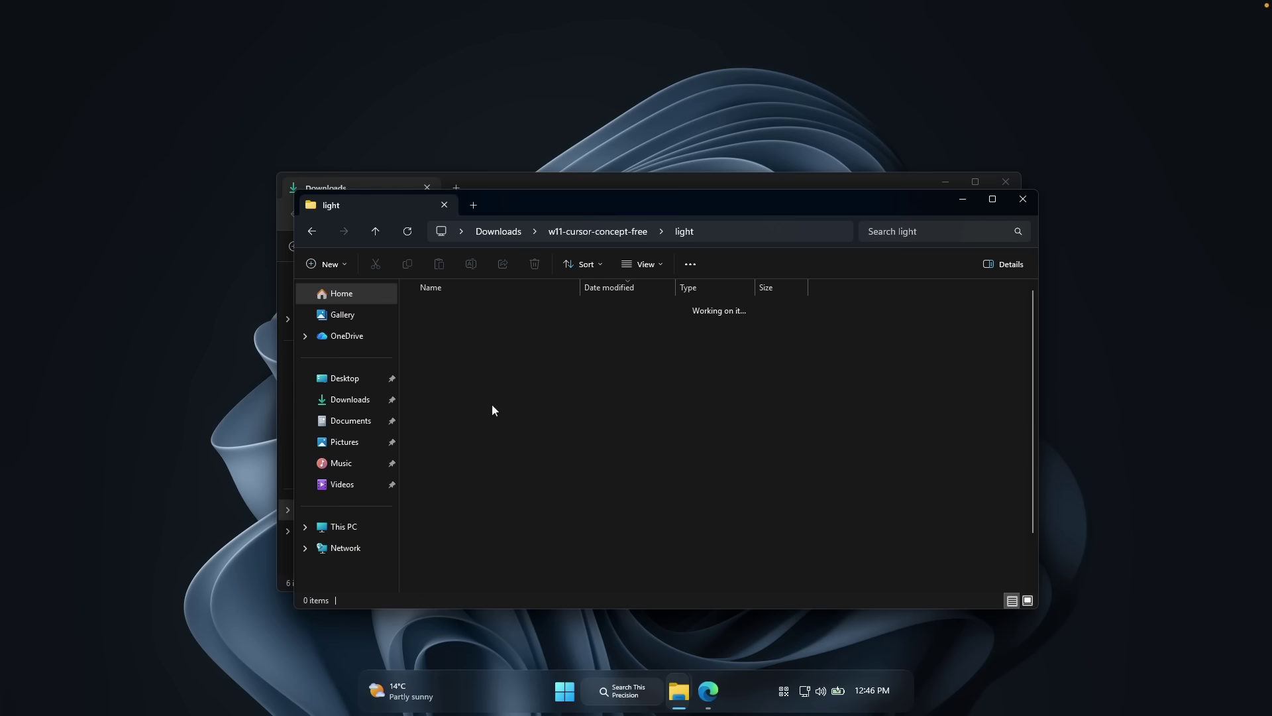
click(509, 435)
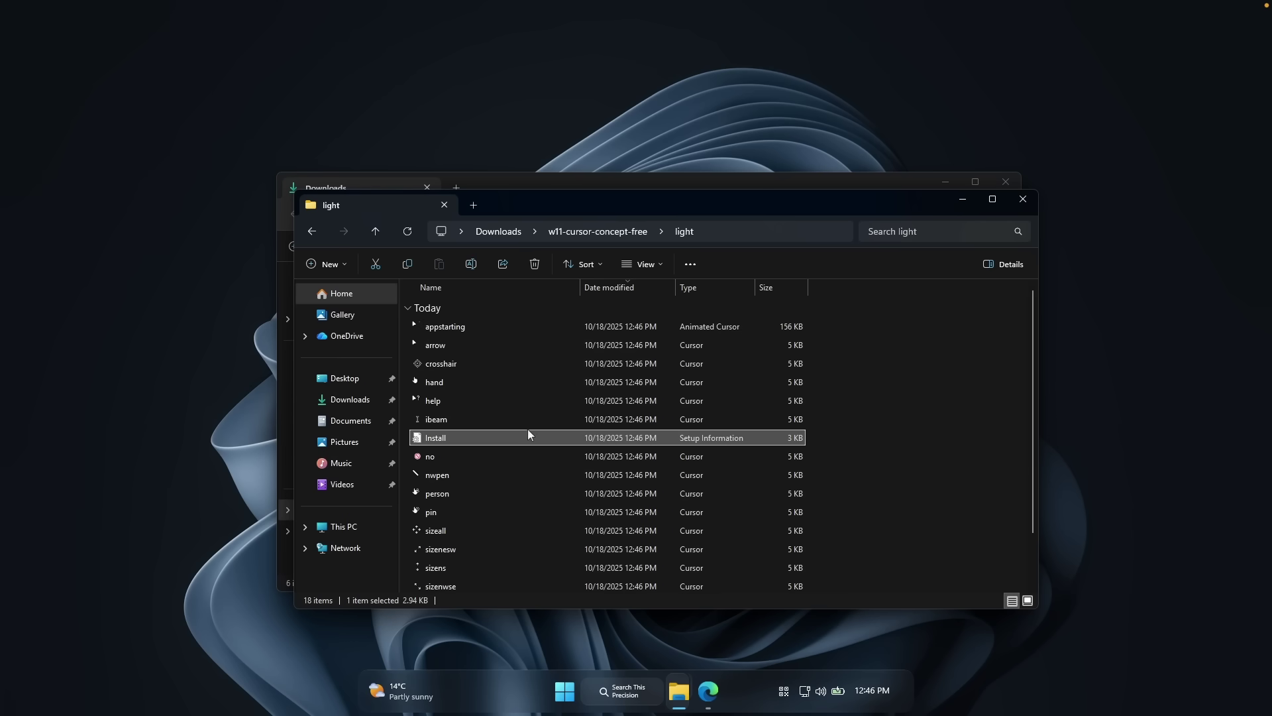
right_click(476, 438)
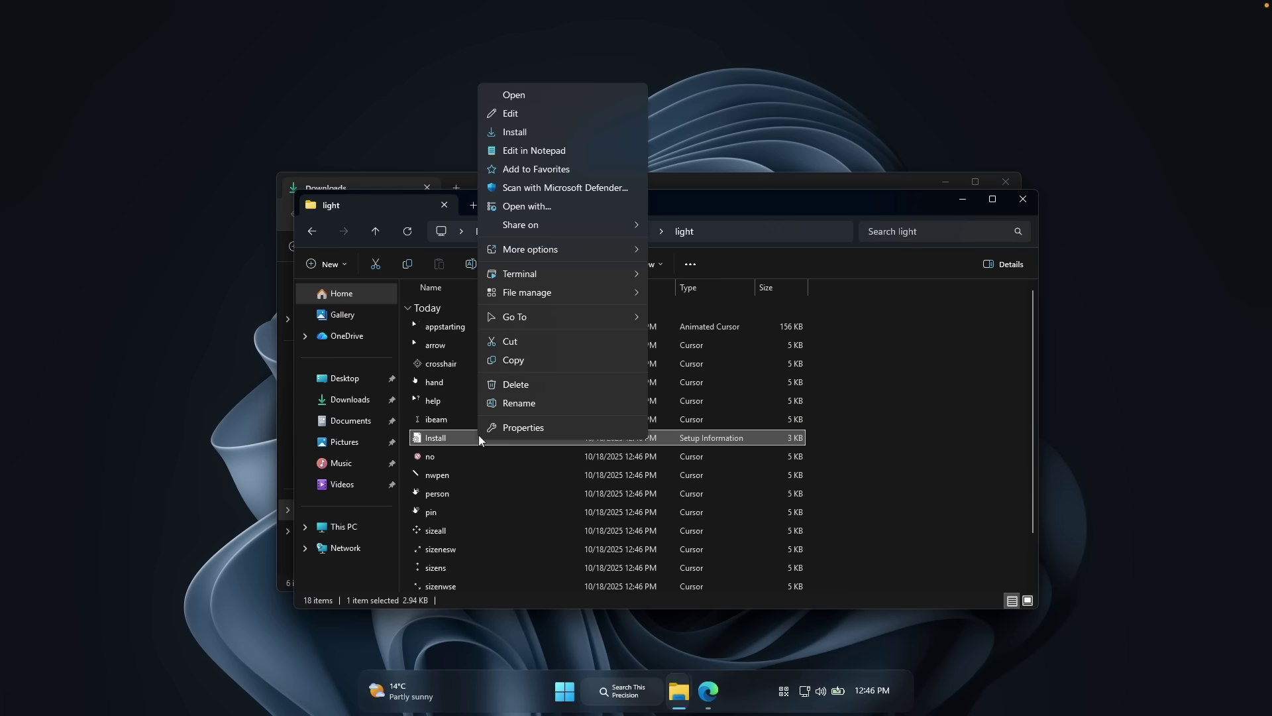
click(540, 134)
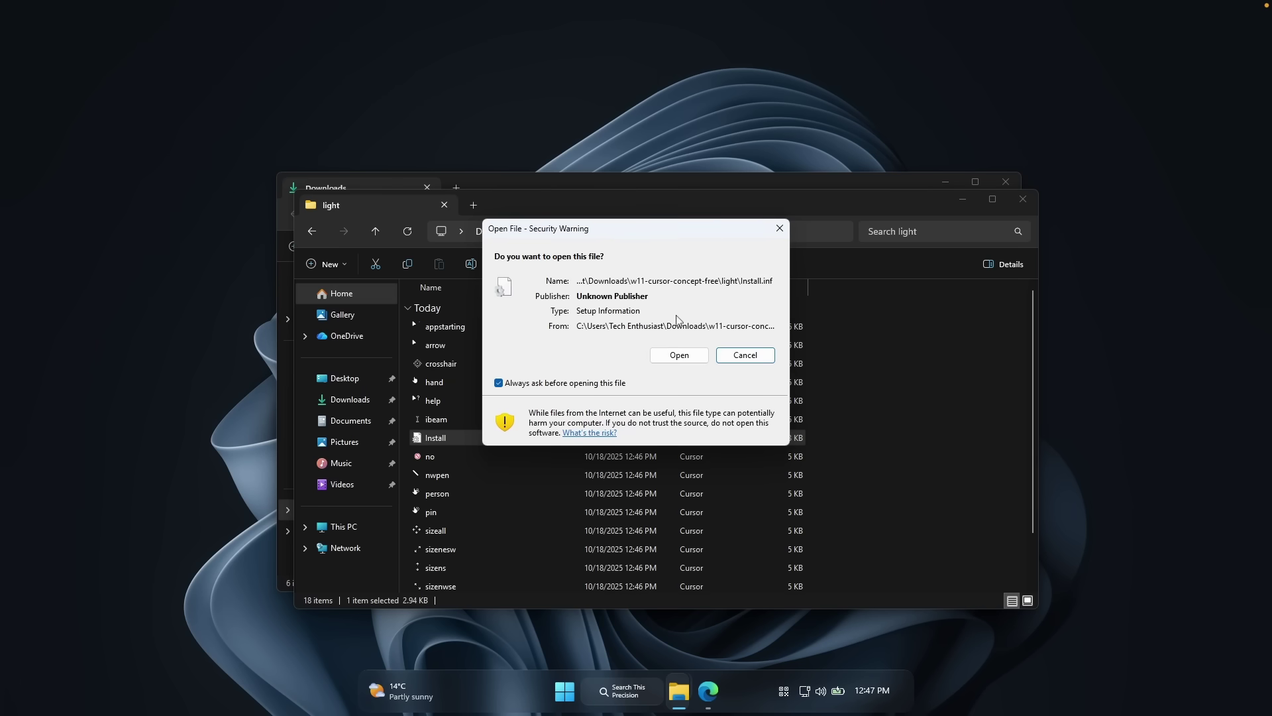
click(681, 355)
click(619, 540)
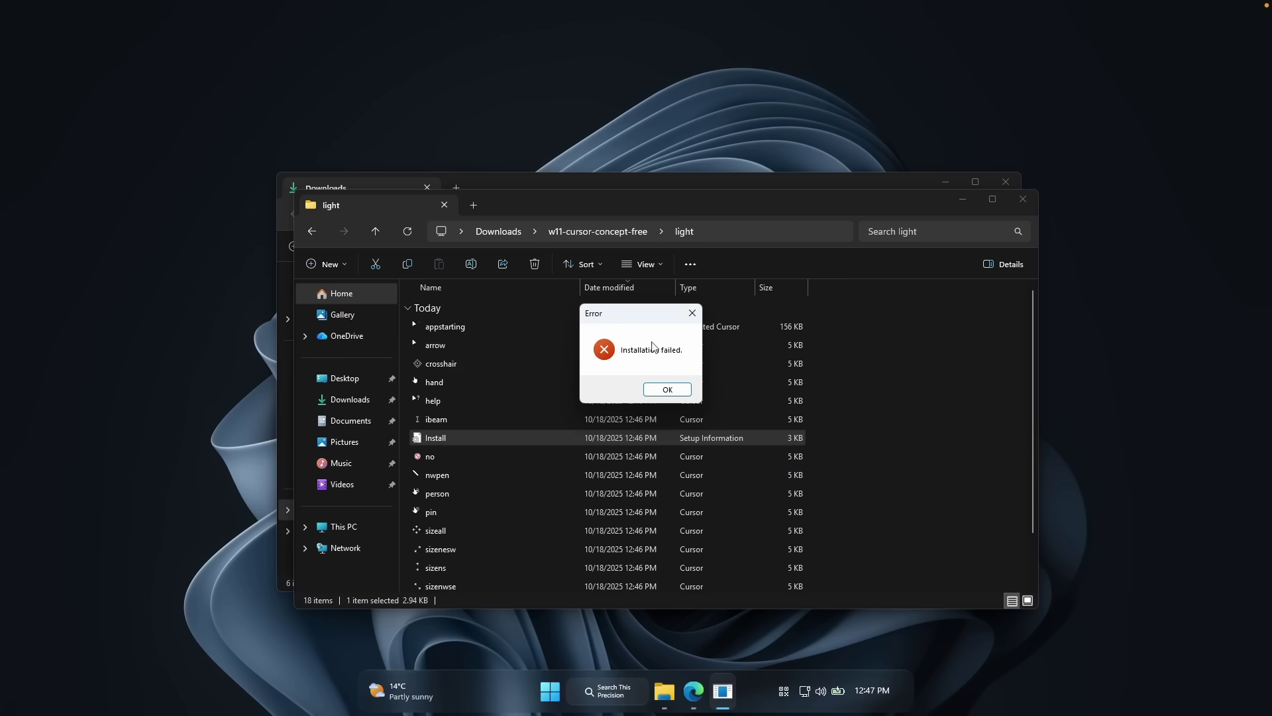
click(674, 385)
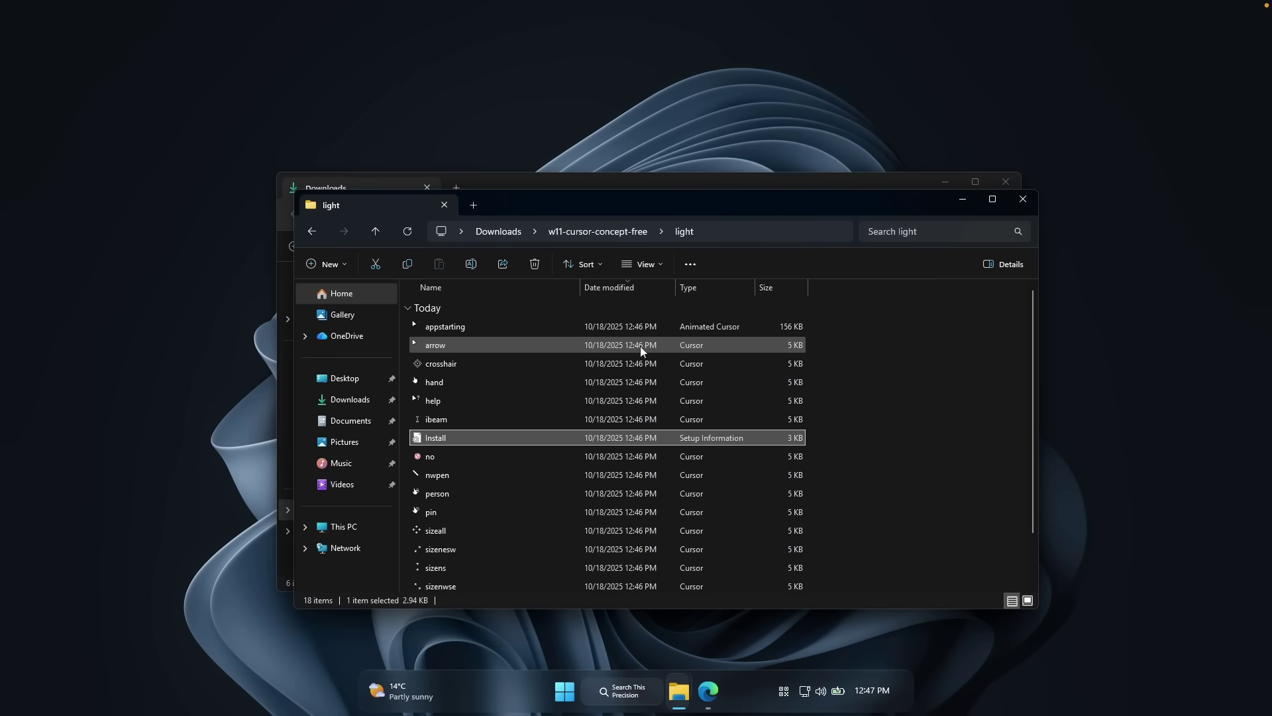
- Search Windows for "curs", open the Pointers page of Mouse Properties, and place the dialog beside the light folder's file list
click(572, 684)
text(curs)
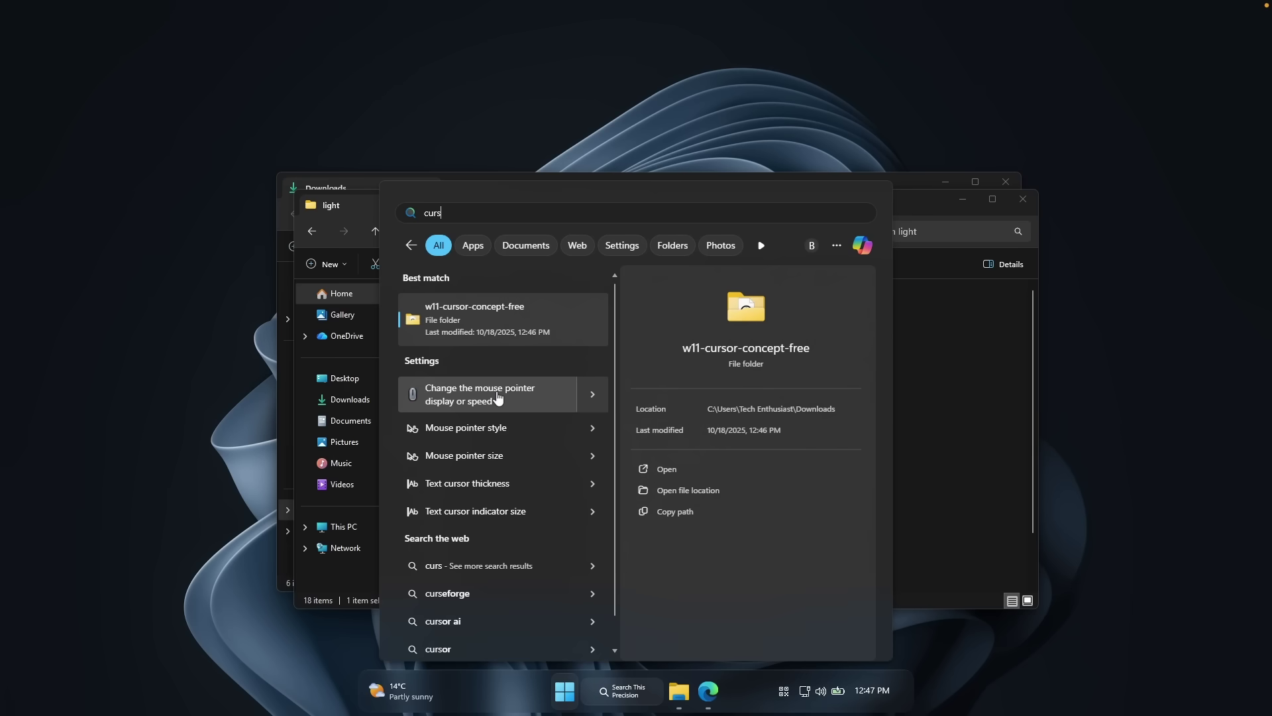
click(535, 400)
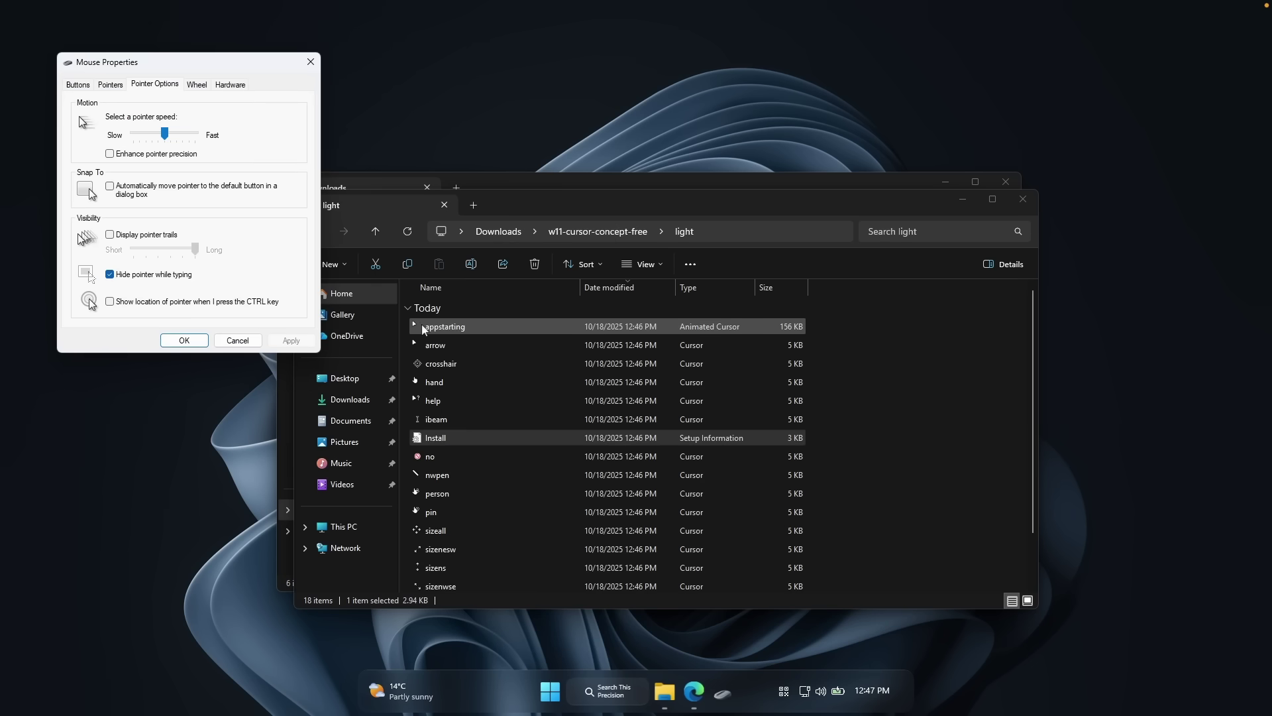
click(121, 91)
drag(191, 68, 948, 268)
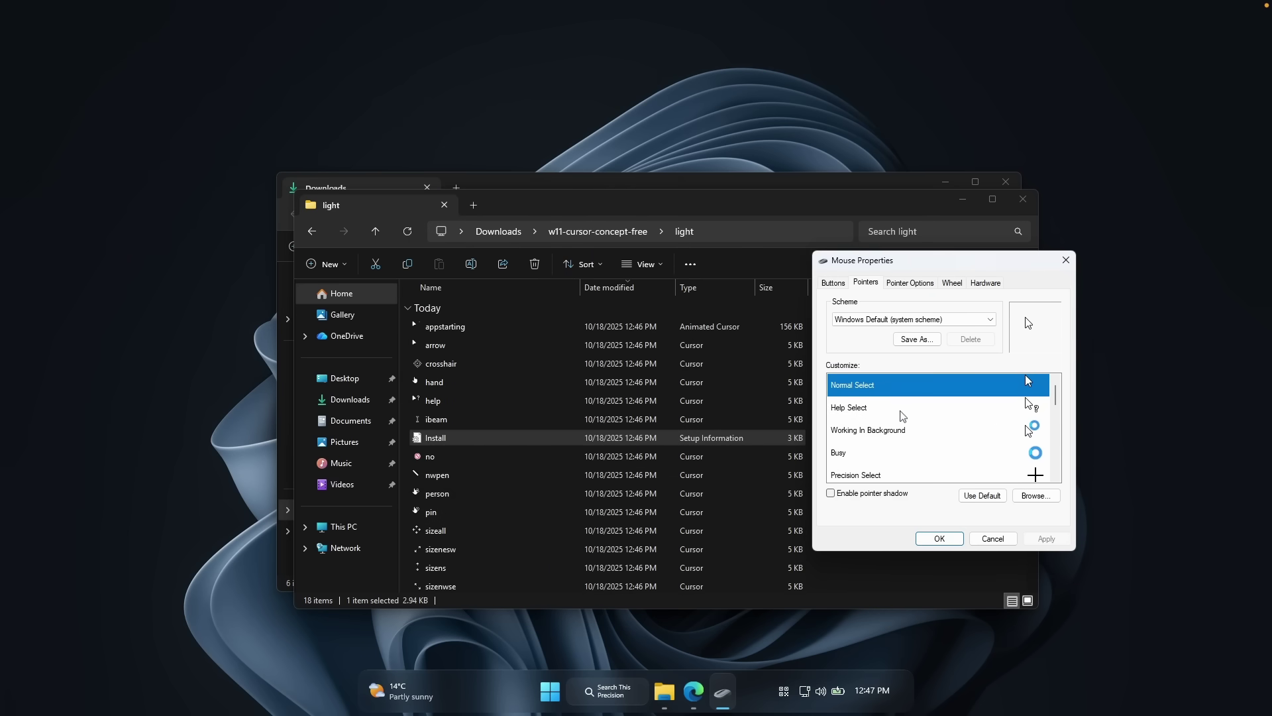
scroll(895, 431, down, 2)
scroll(892, 437, up, 2)
- Assign the arrow cursor file from the w11-cursor-concept-free light folder to the Normal Select pointer
click(1036, 495)
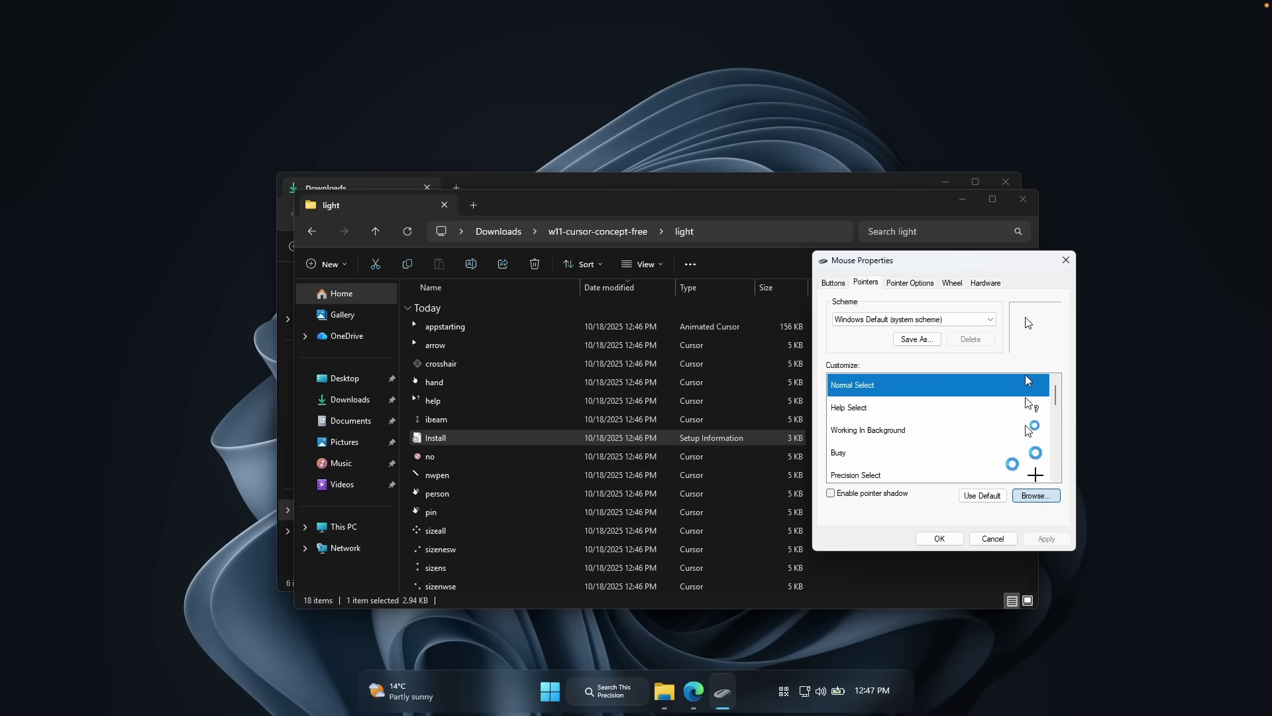
click(855, 340)
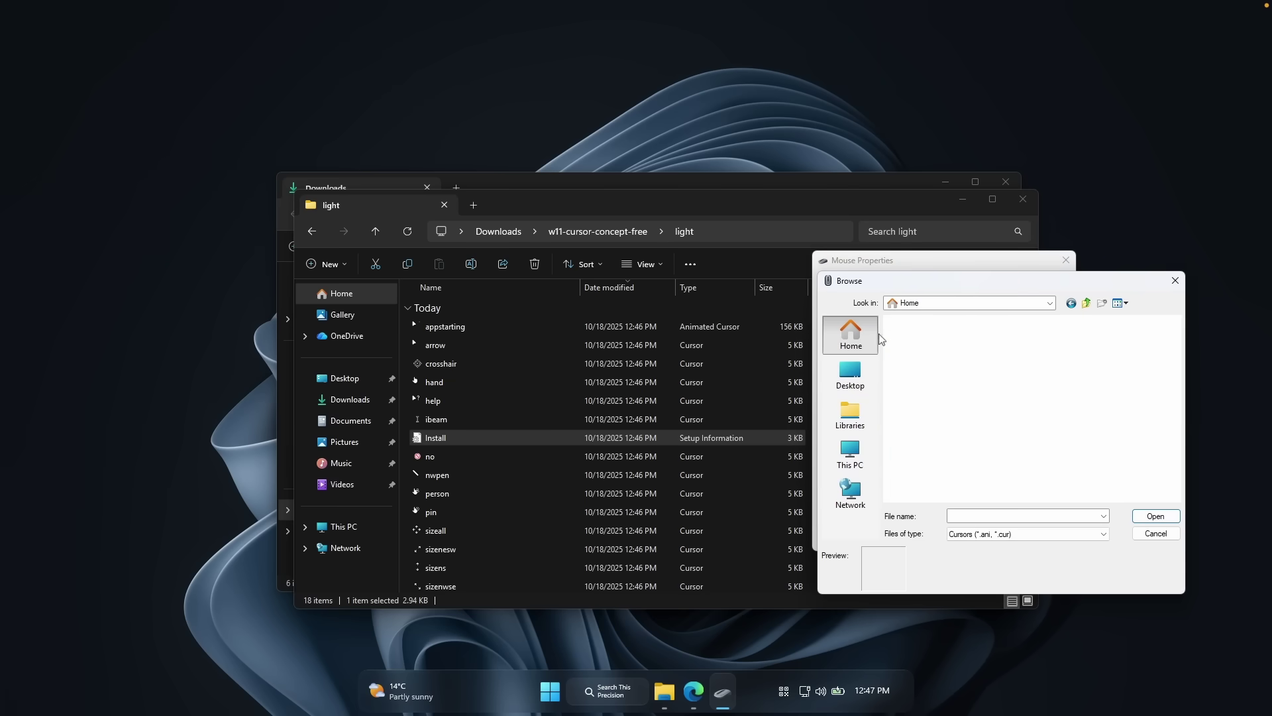
double_click(964, 379)
double_click(964, 353)
double_click(944, 364)
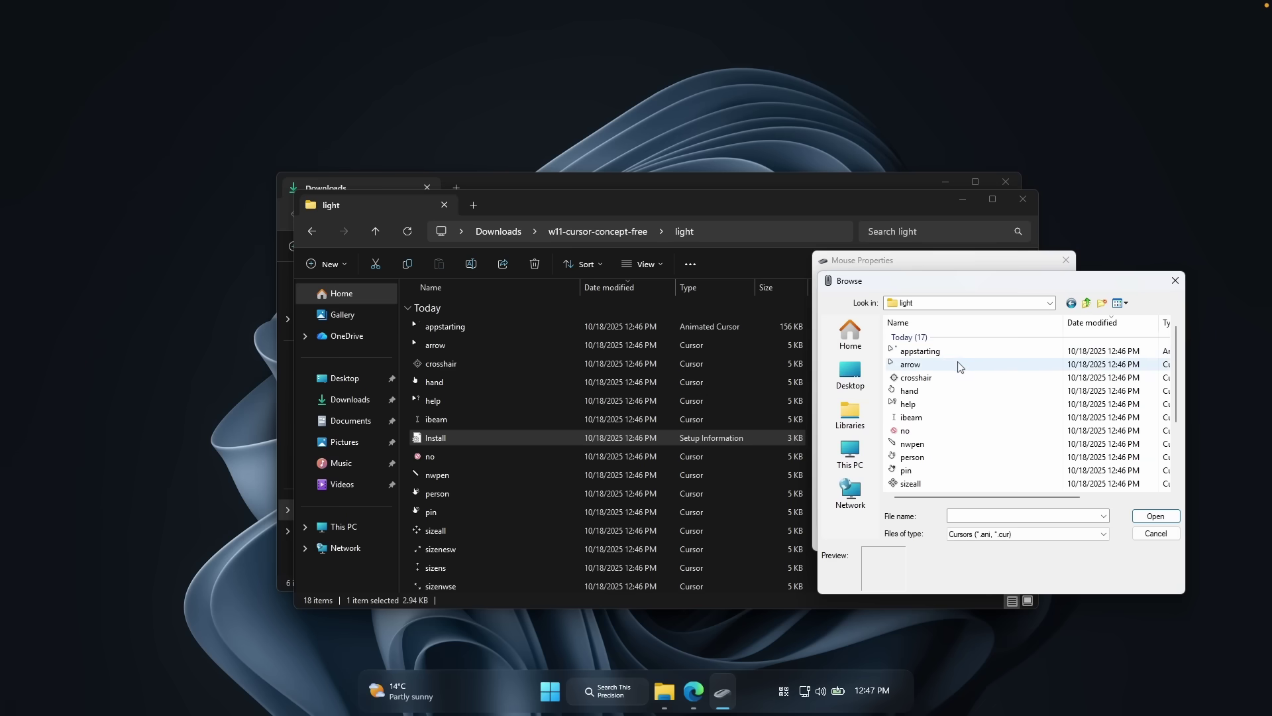
click(950, 366)
click(1155, 516)
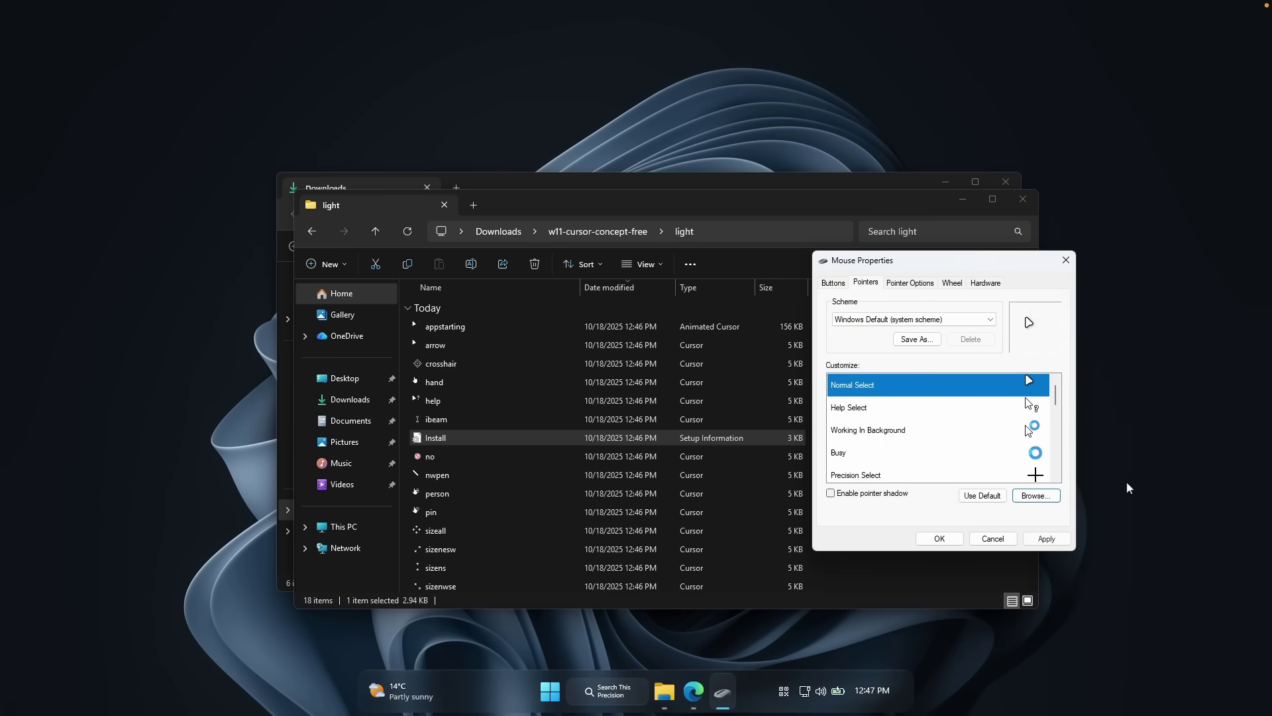
- Assign the appstarting cursor file from the light folder to the Working In Background pointer
click(879, 429)
click(1037, 496)
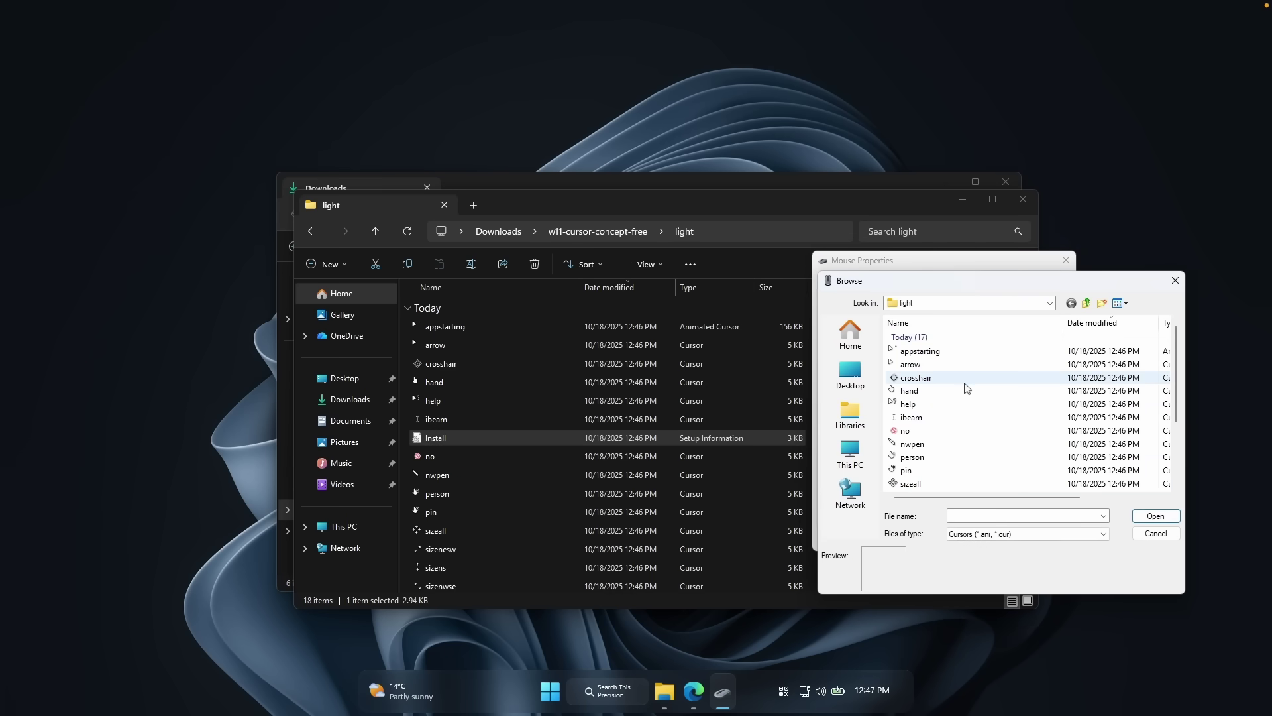
click(928, 351)
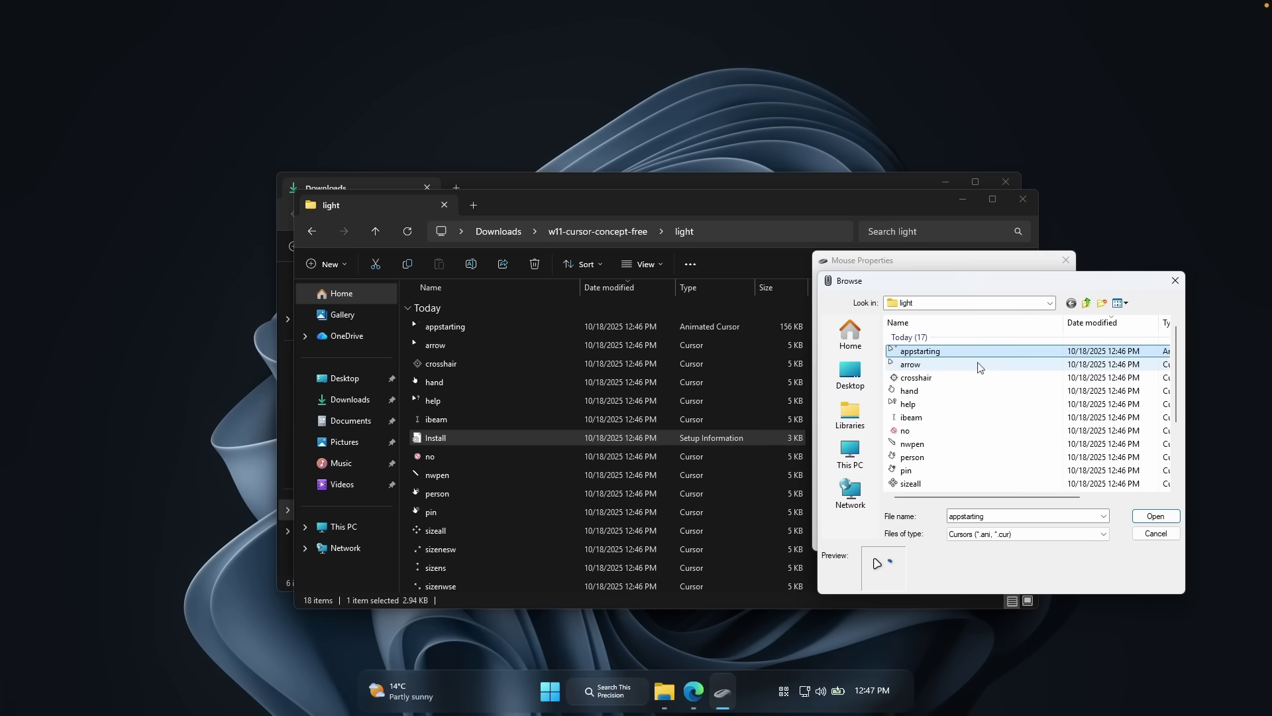
click(1155, 516)
- Select the Link Select pointer in the customization list and apply the customized cursors
scroll(961, 431, down, 3)
click(961, 407)
click(1047, 539)
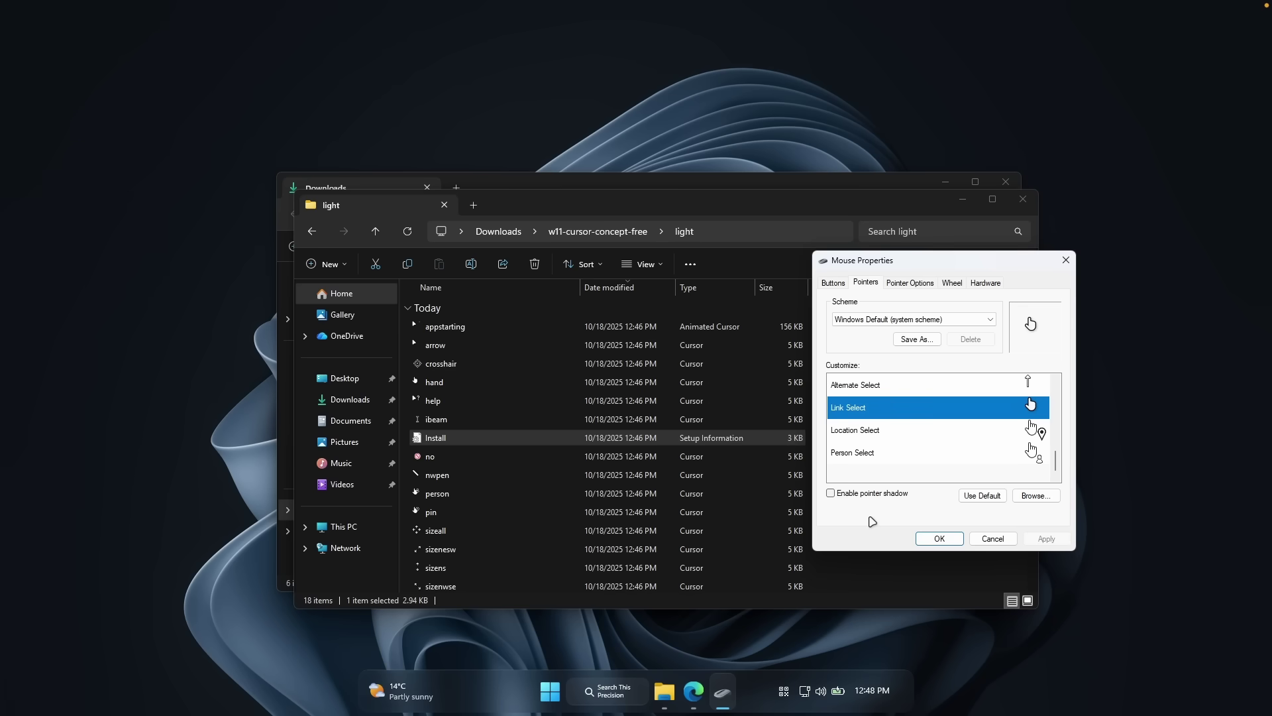
- Save the customized pointers as a scheme named "Windows 11 NEW" and open the list of cursor schemes
click(927, 346)
text(Windows 11)
key(Caps_Lock)
text(NEW)
key(Caps_Lock)
click(1089, 408)
click(939, 320)
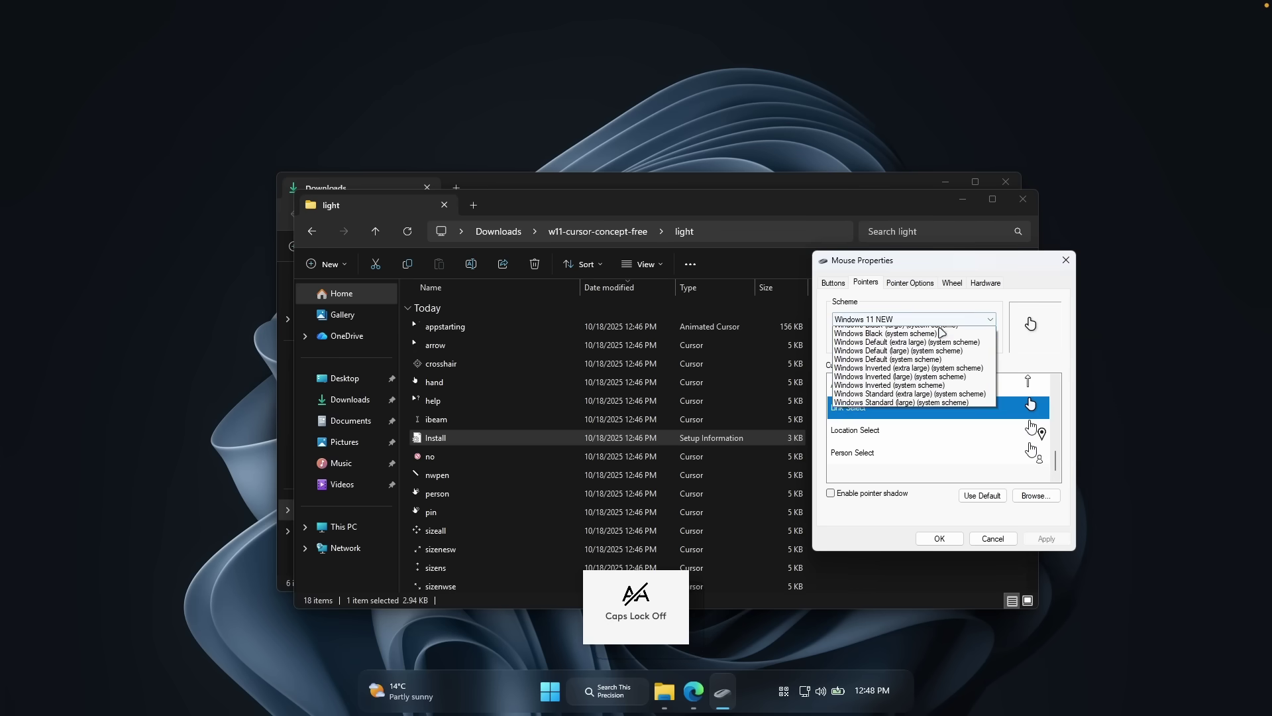